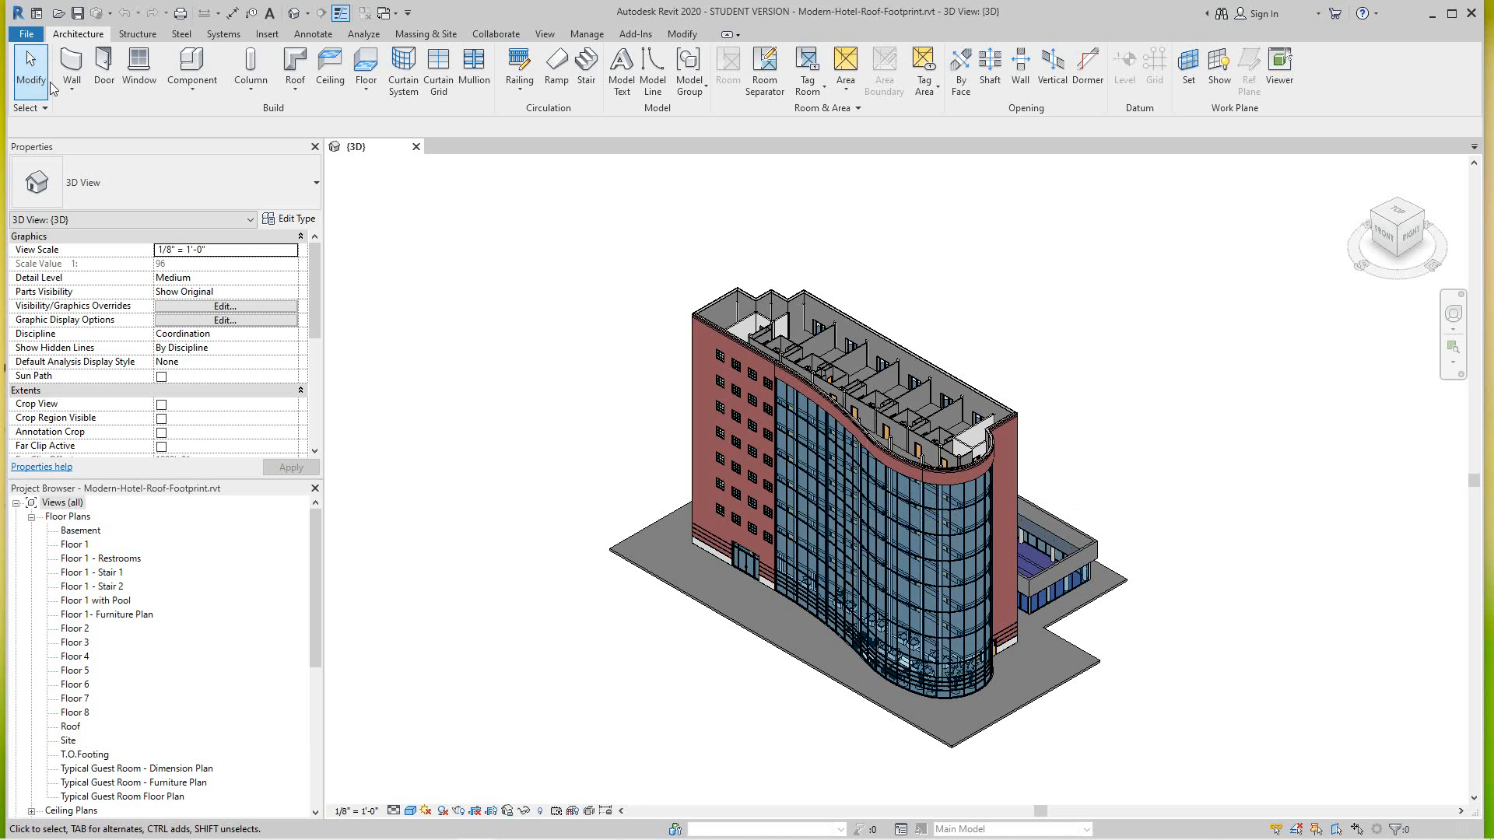
Step: Open the Roof floor plan
scroll(138, 697, "down", 1)
scroll(139, 696, "up", 1)
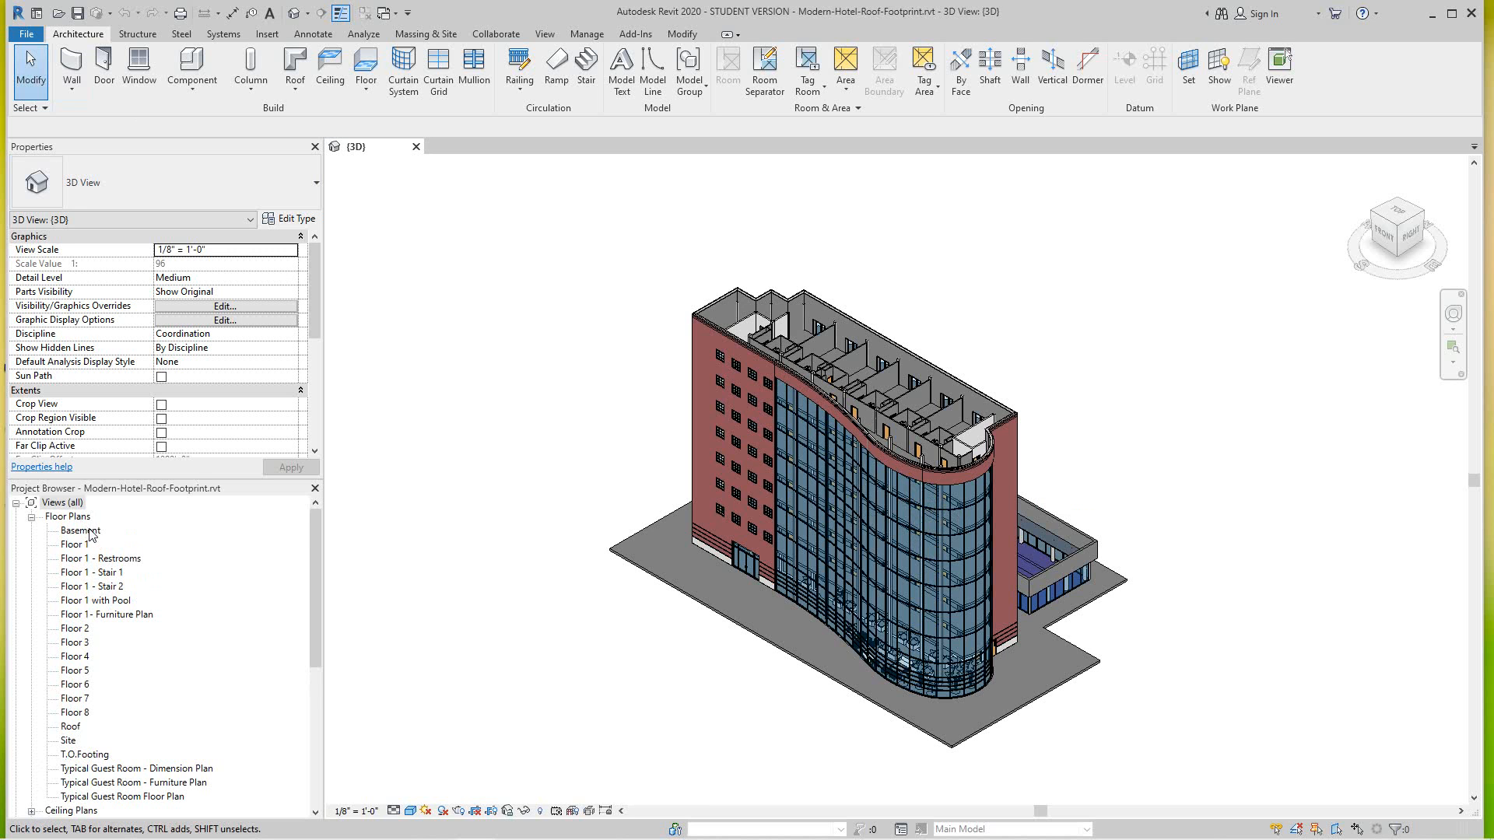
scroll(93, 541, "down", 2)
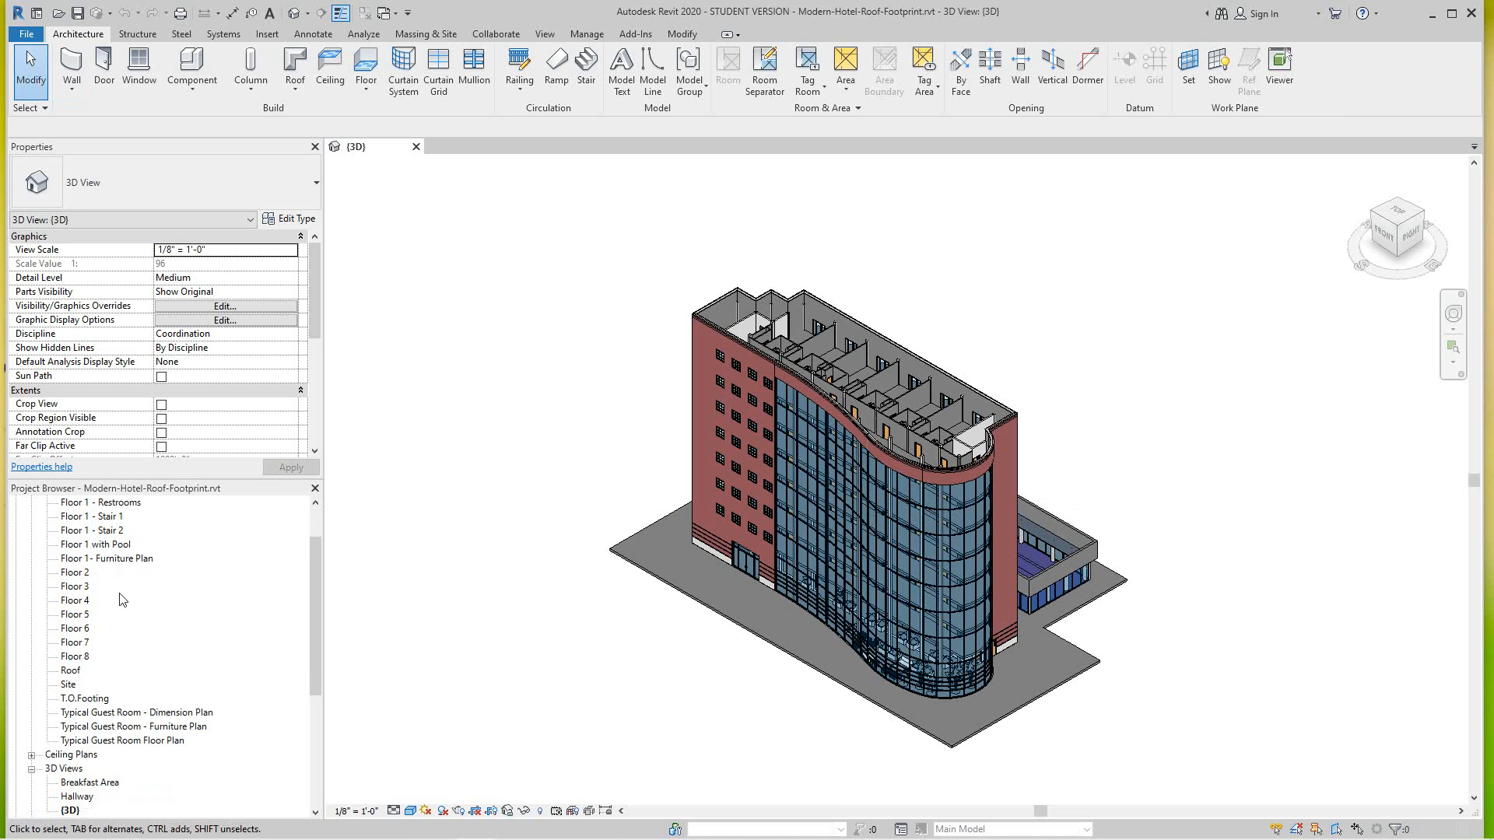
scroll(121, 599, "up", 2)
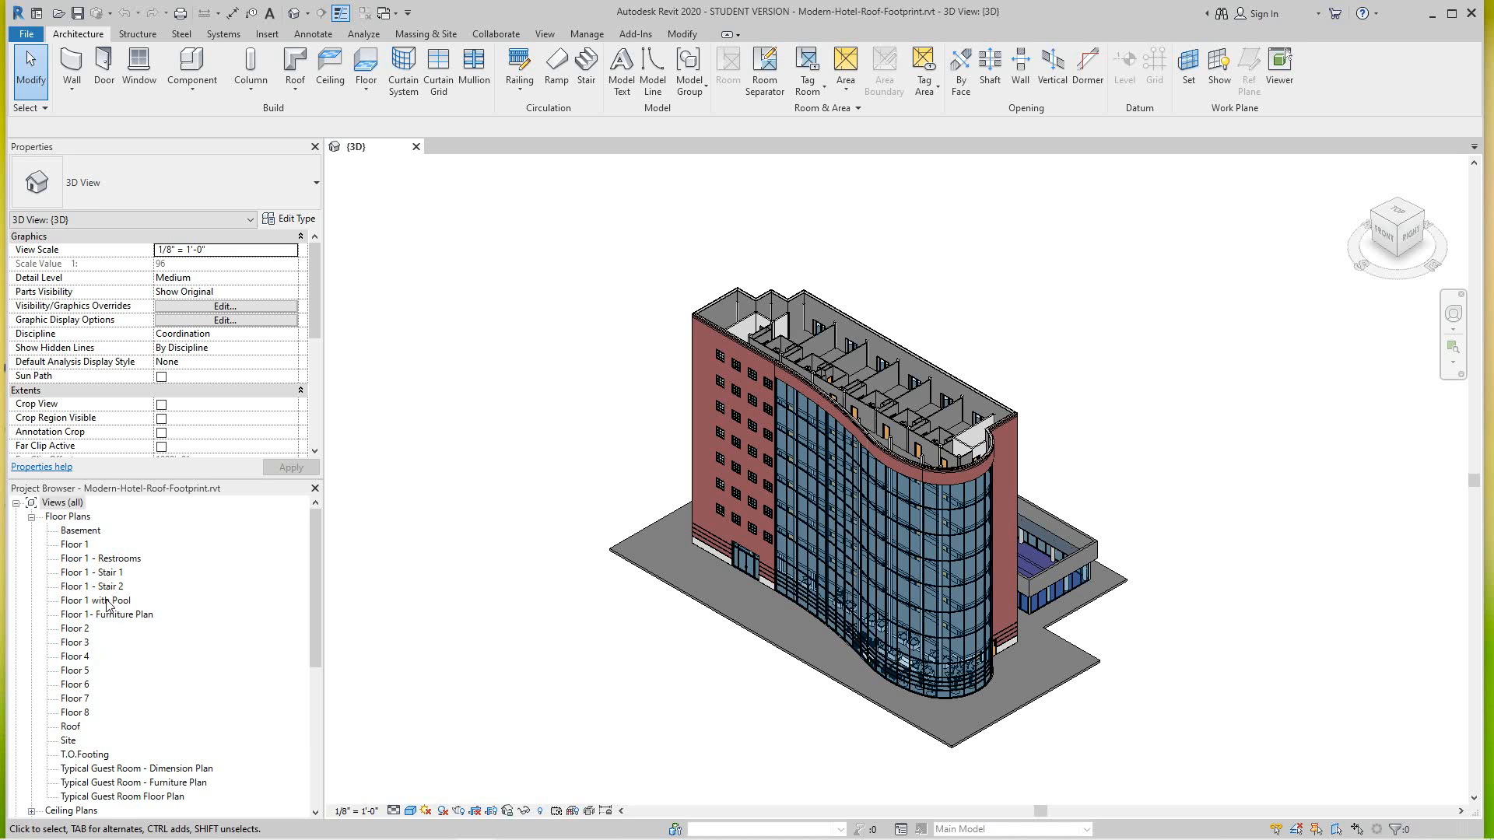
scroll(109, 613, "down", 4)
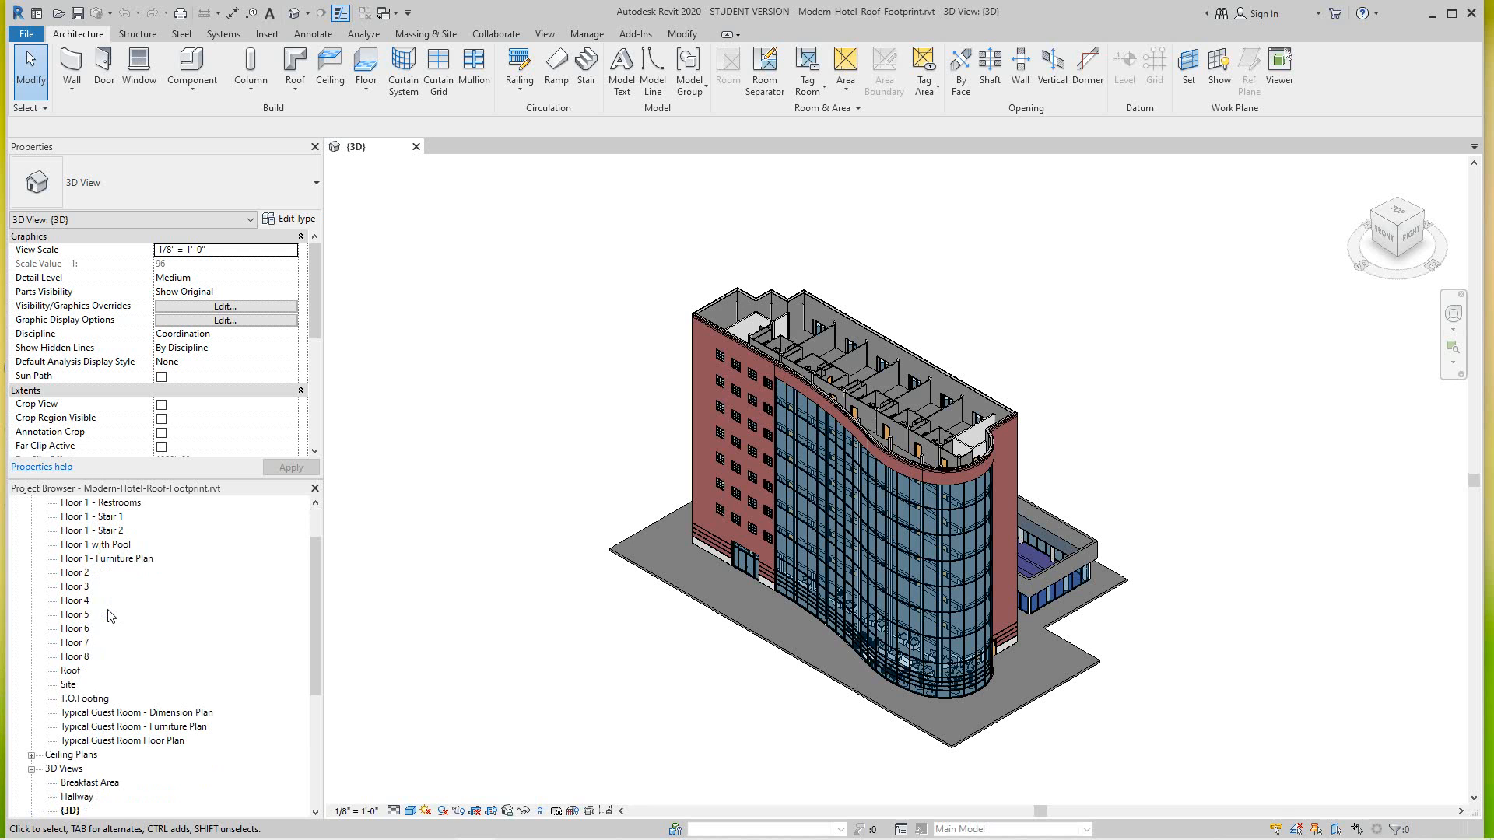
scroll(109, 615, "down", 1)
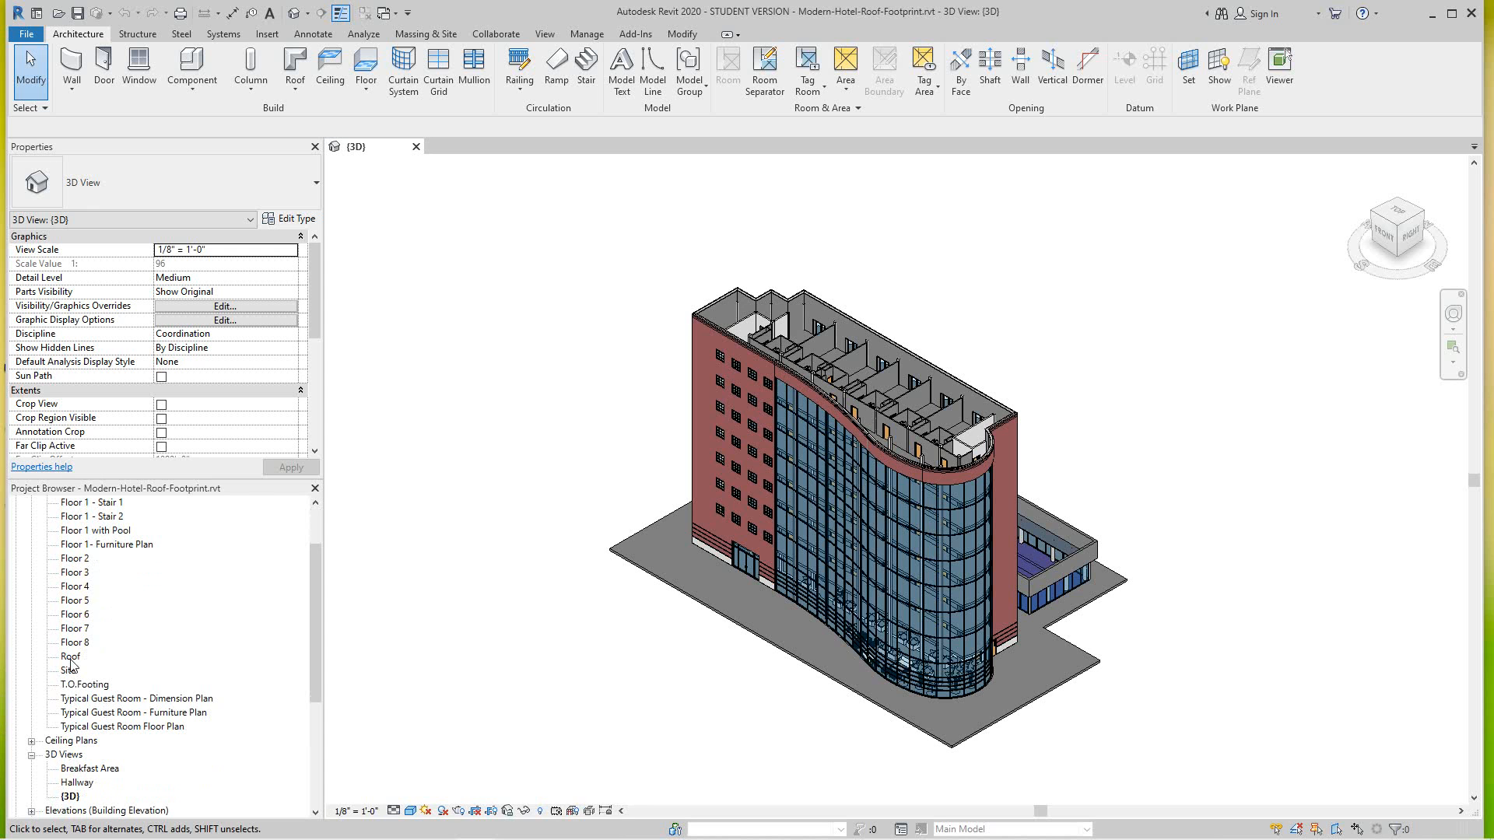
left_click(70, 657)
double_click(70, 657)
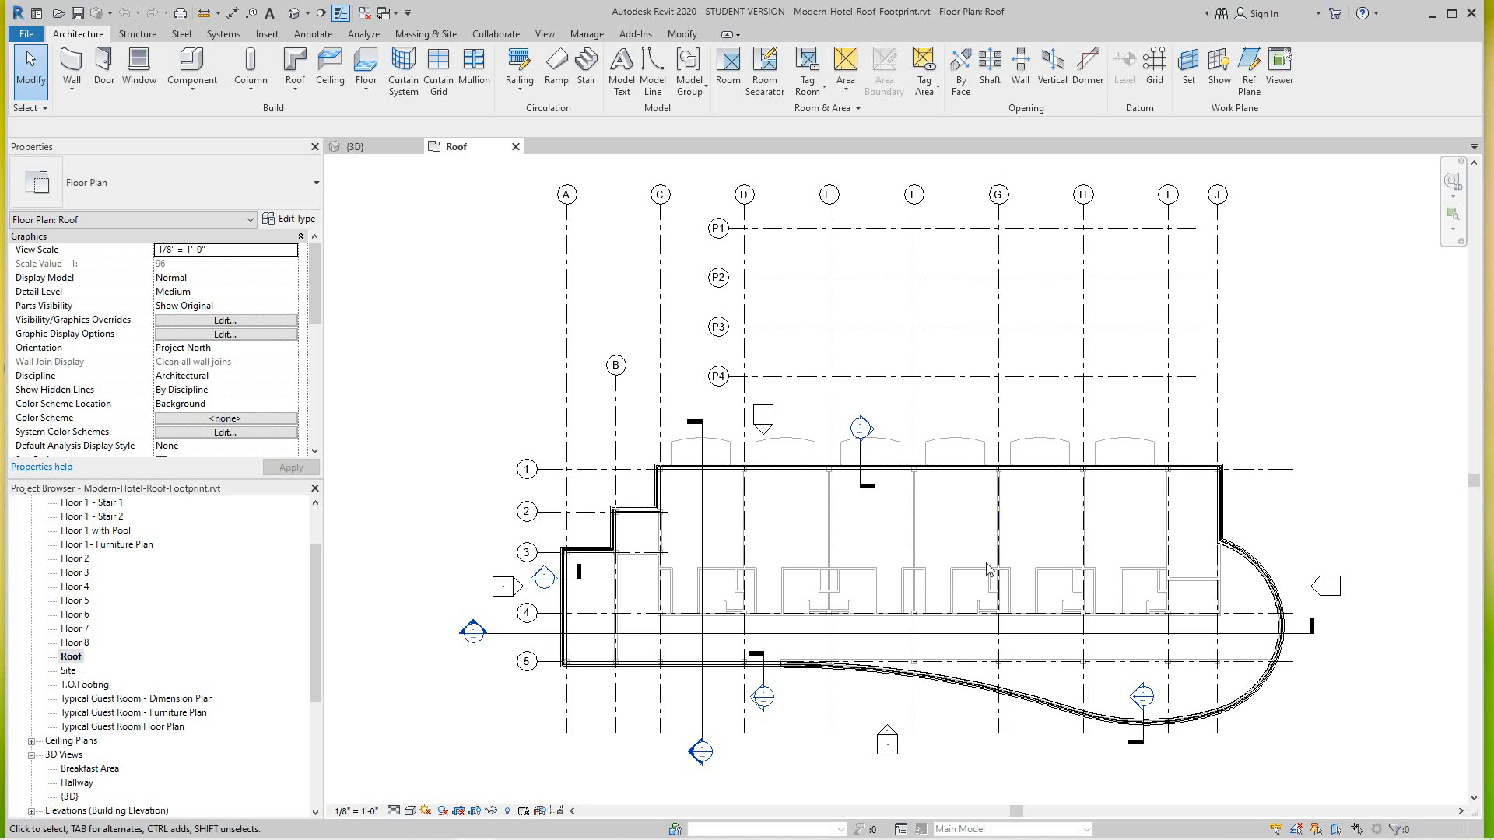
scroll(856, 599, "down", 2)
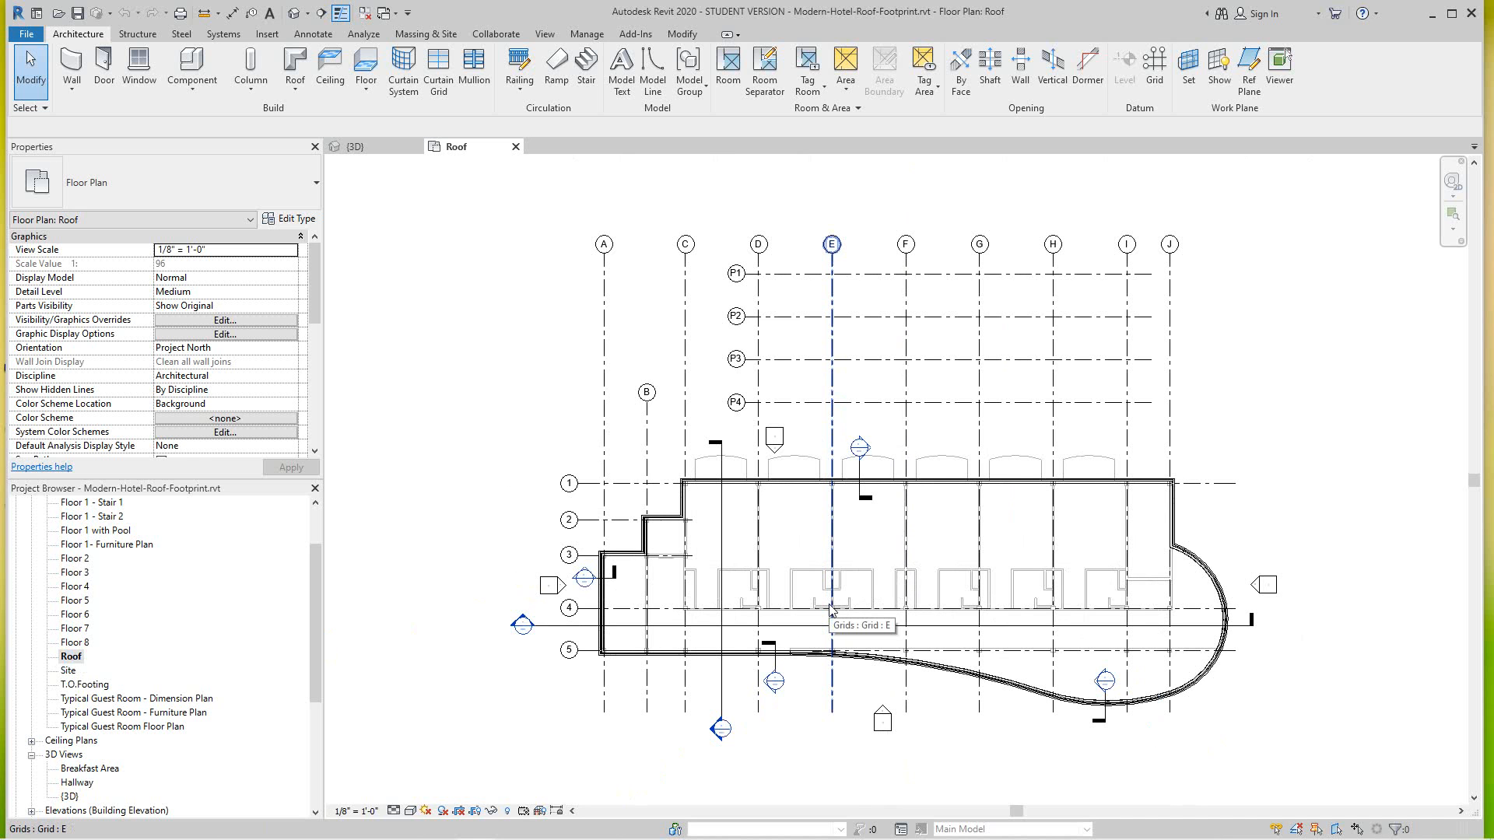
Step: Hide the grid and section categories in the Roof plan view
right_click(606, 392)
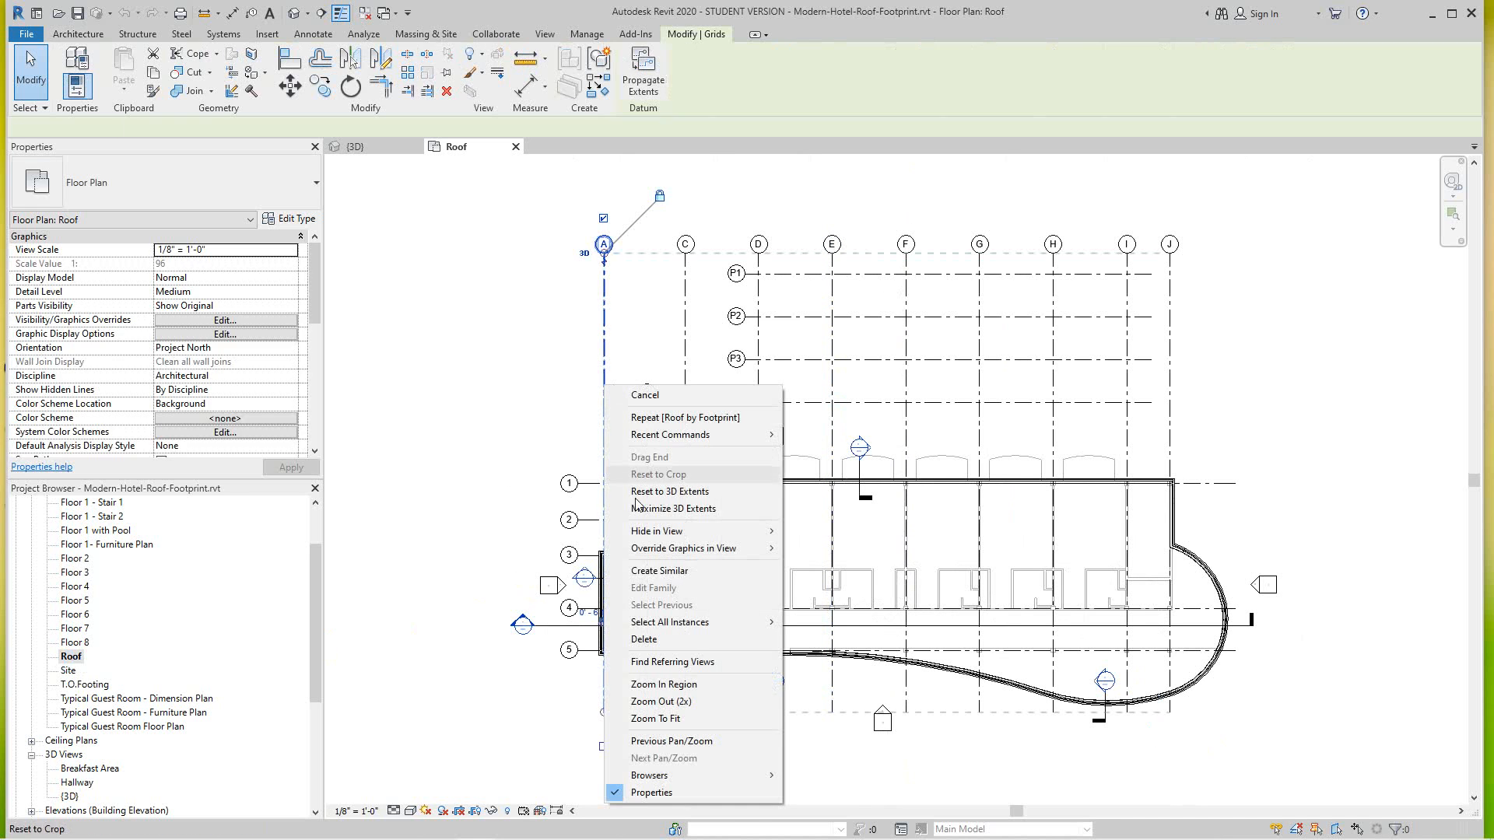
mouse_move(632, 535)
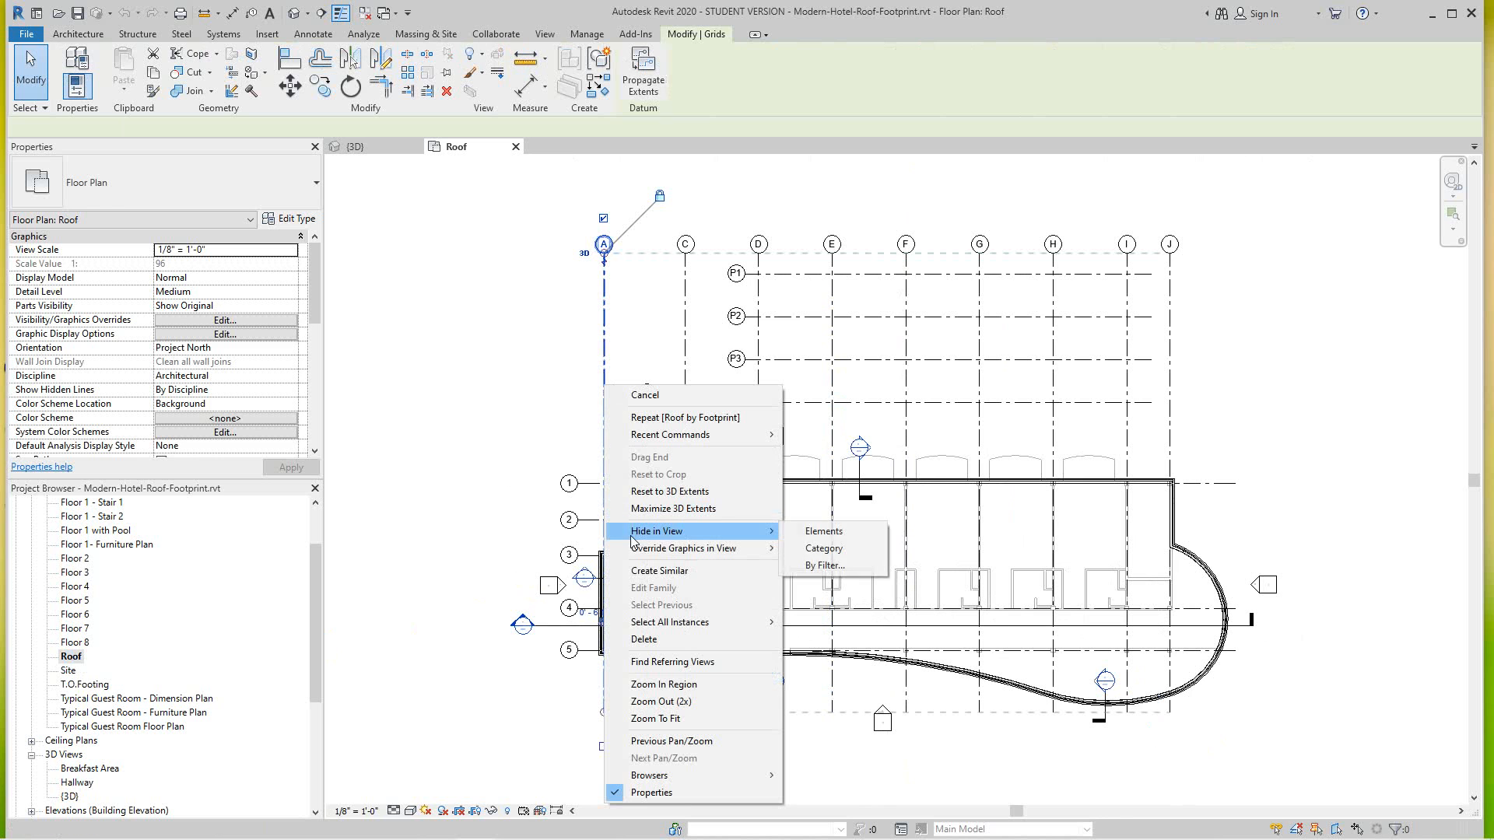
left_click(815, 549)
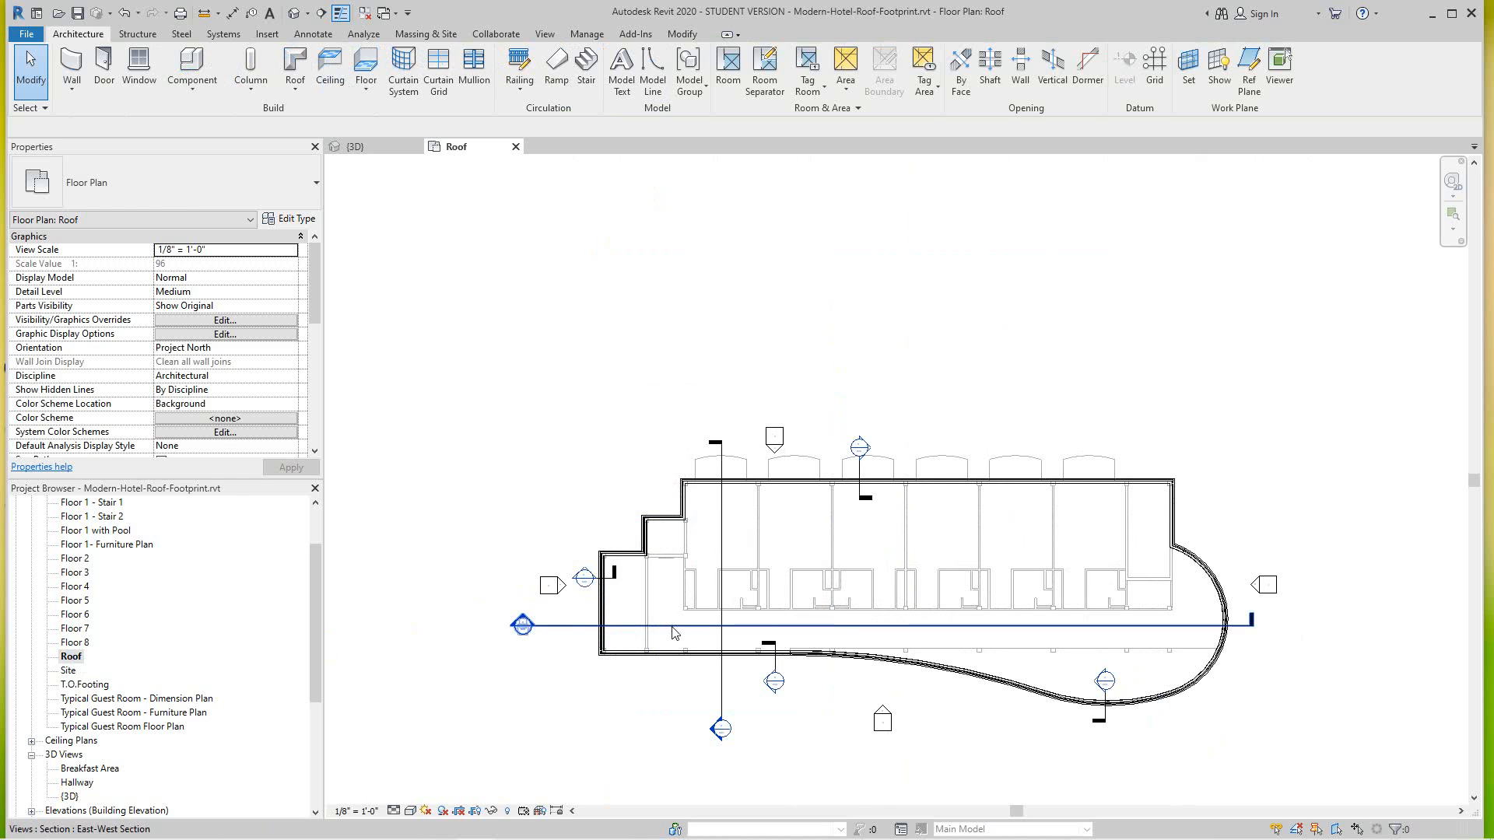
right_click(674, 633)
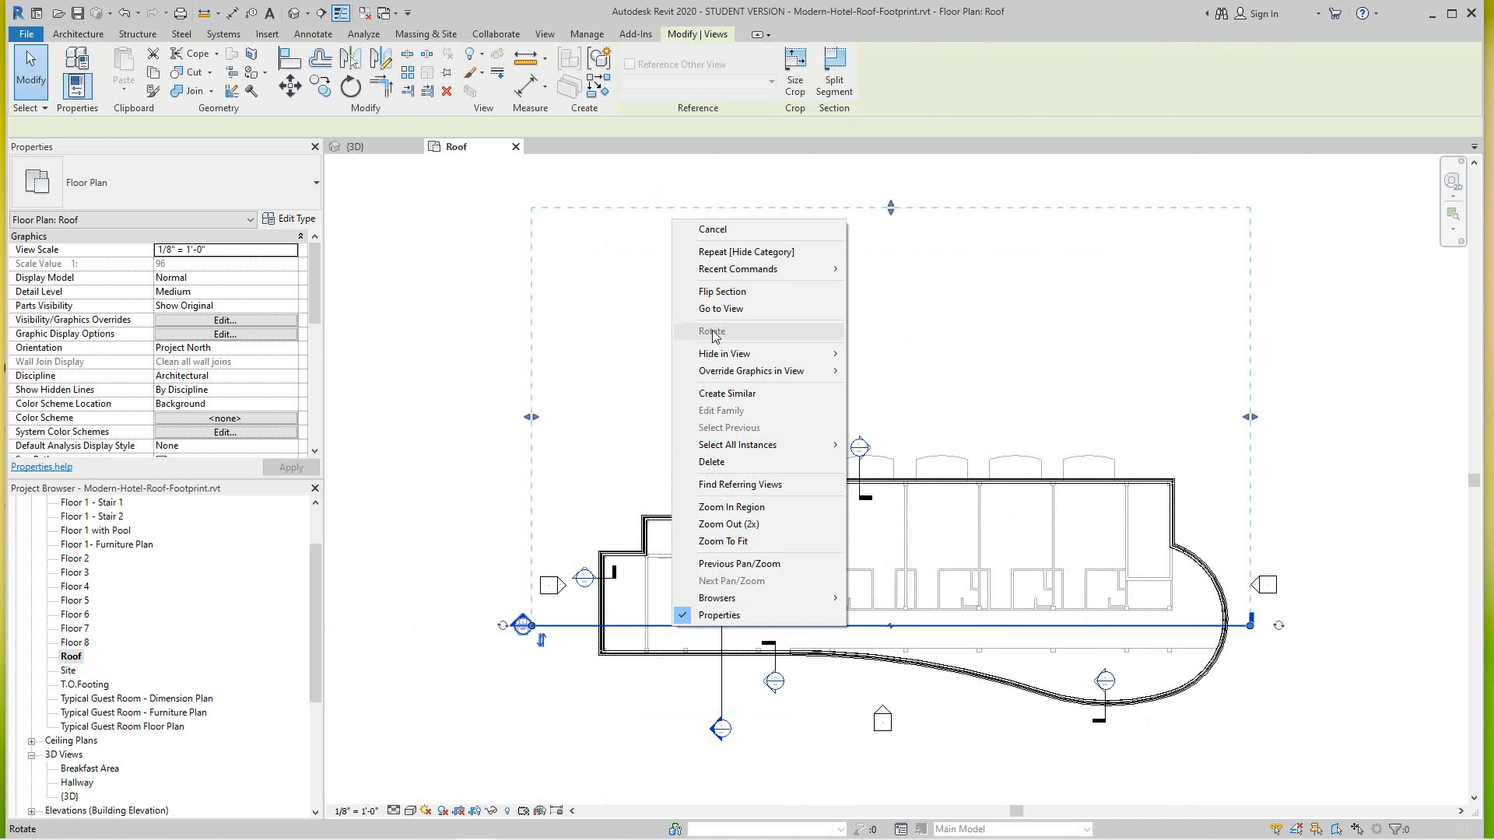
mouse_move(747, 354)
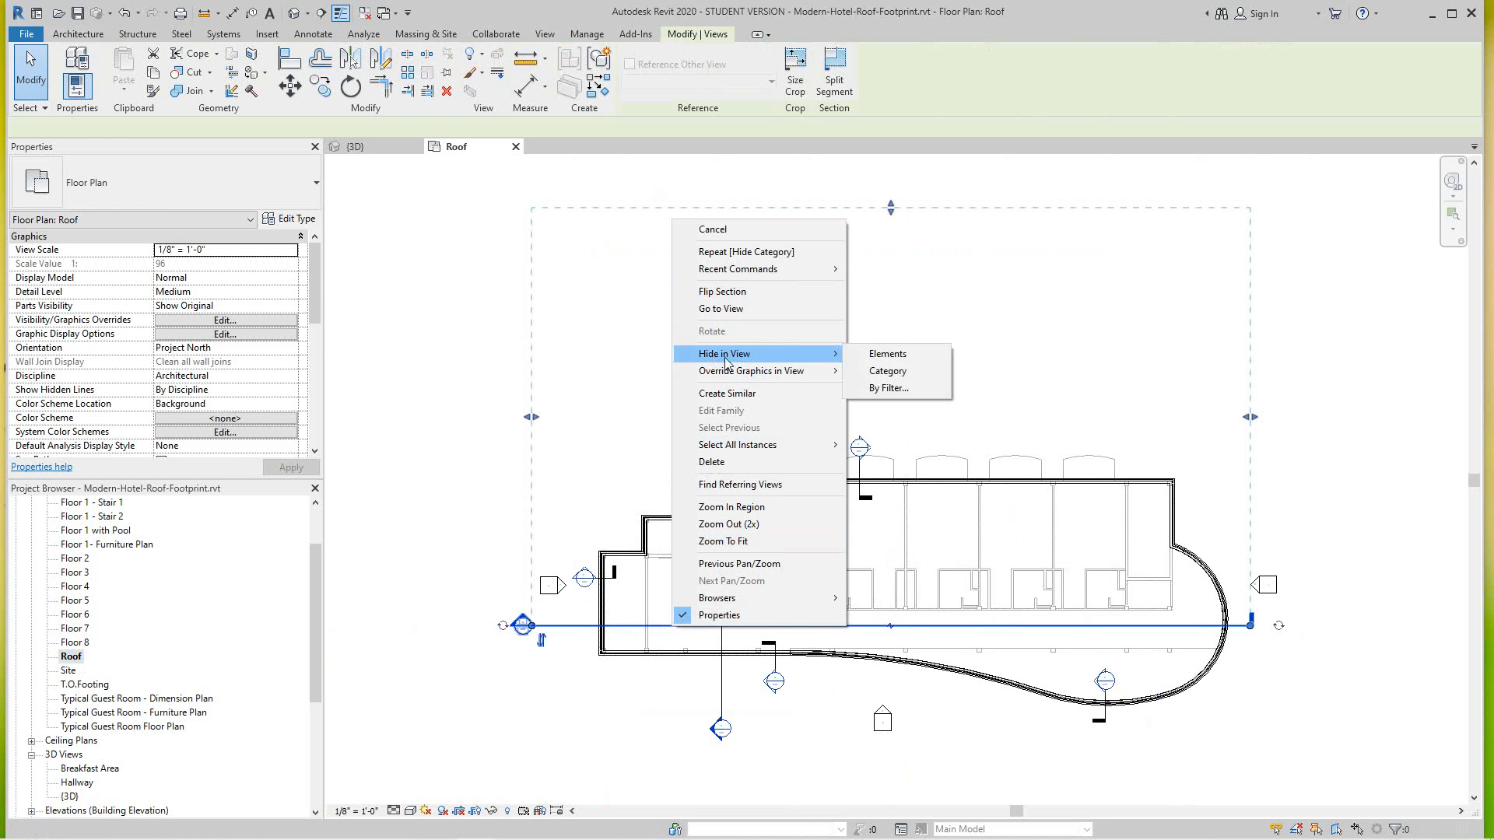
left_click(899, 371)
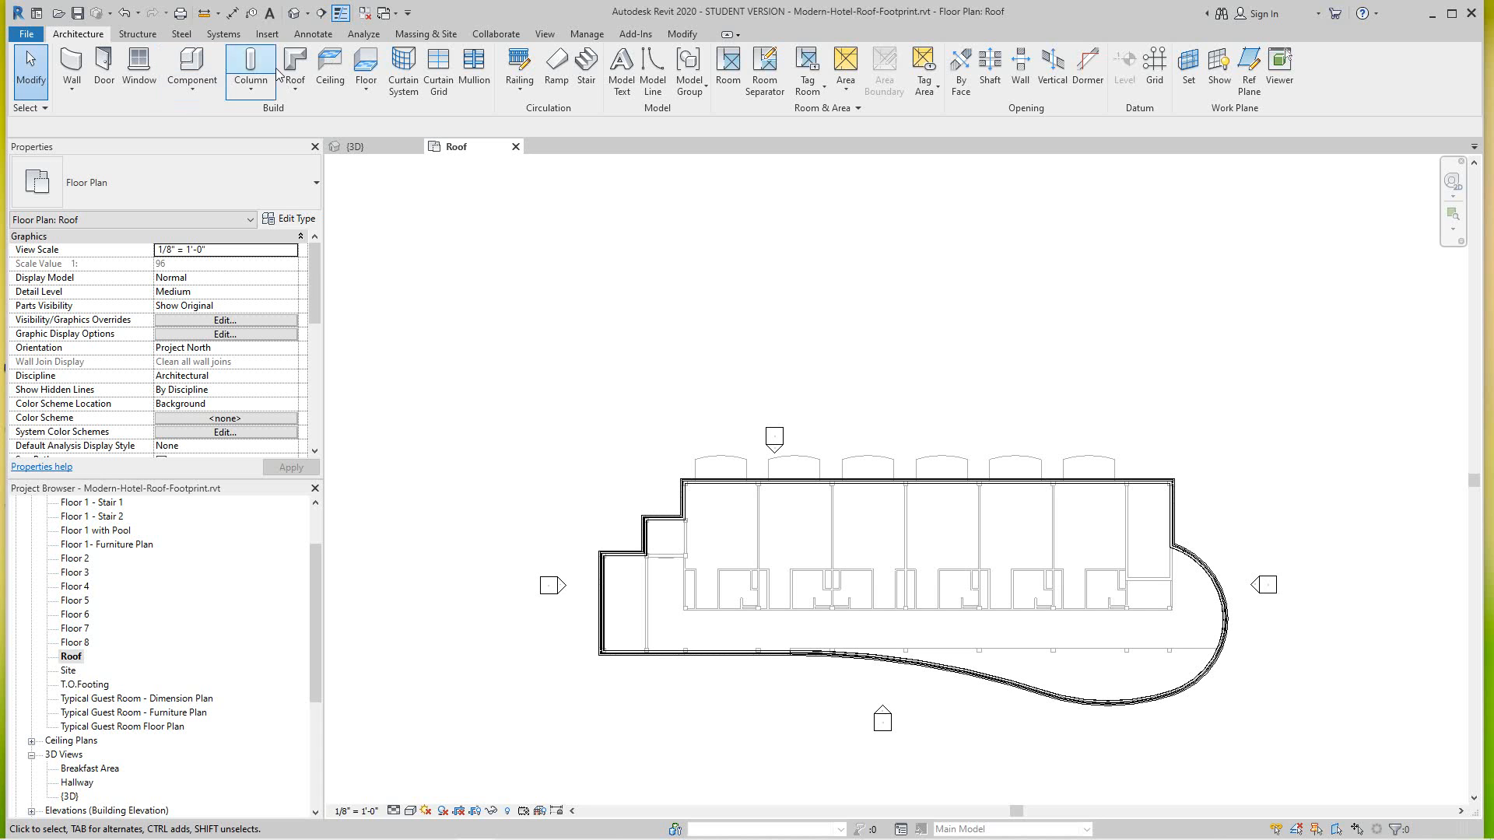
Step: Start a Roof by Footprint with Defines slope turned off
left_click(298, 90)
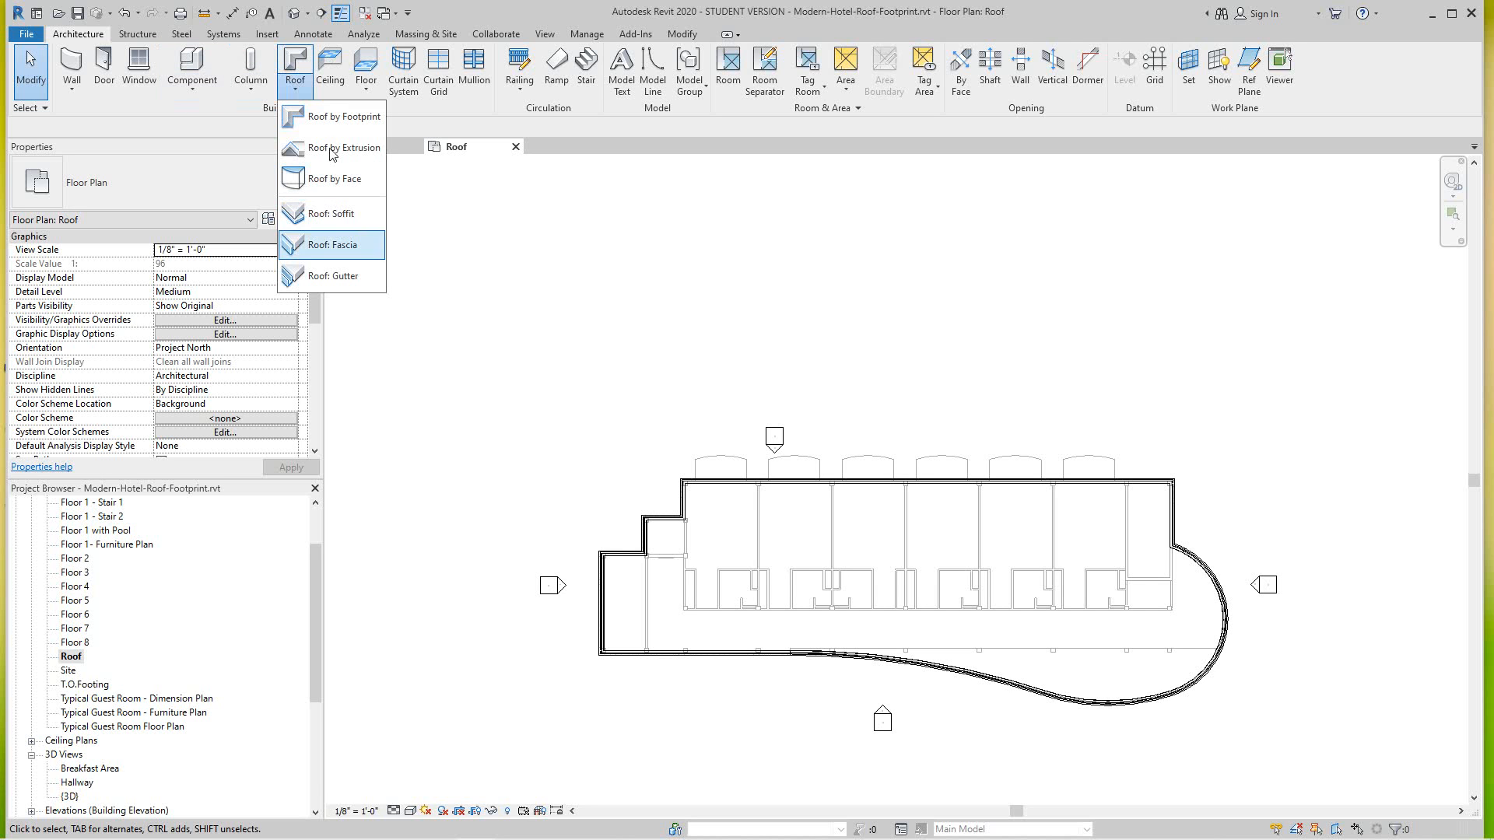
left_click(334, 118)
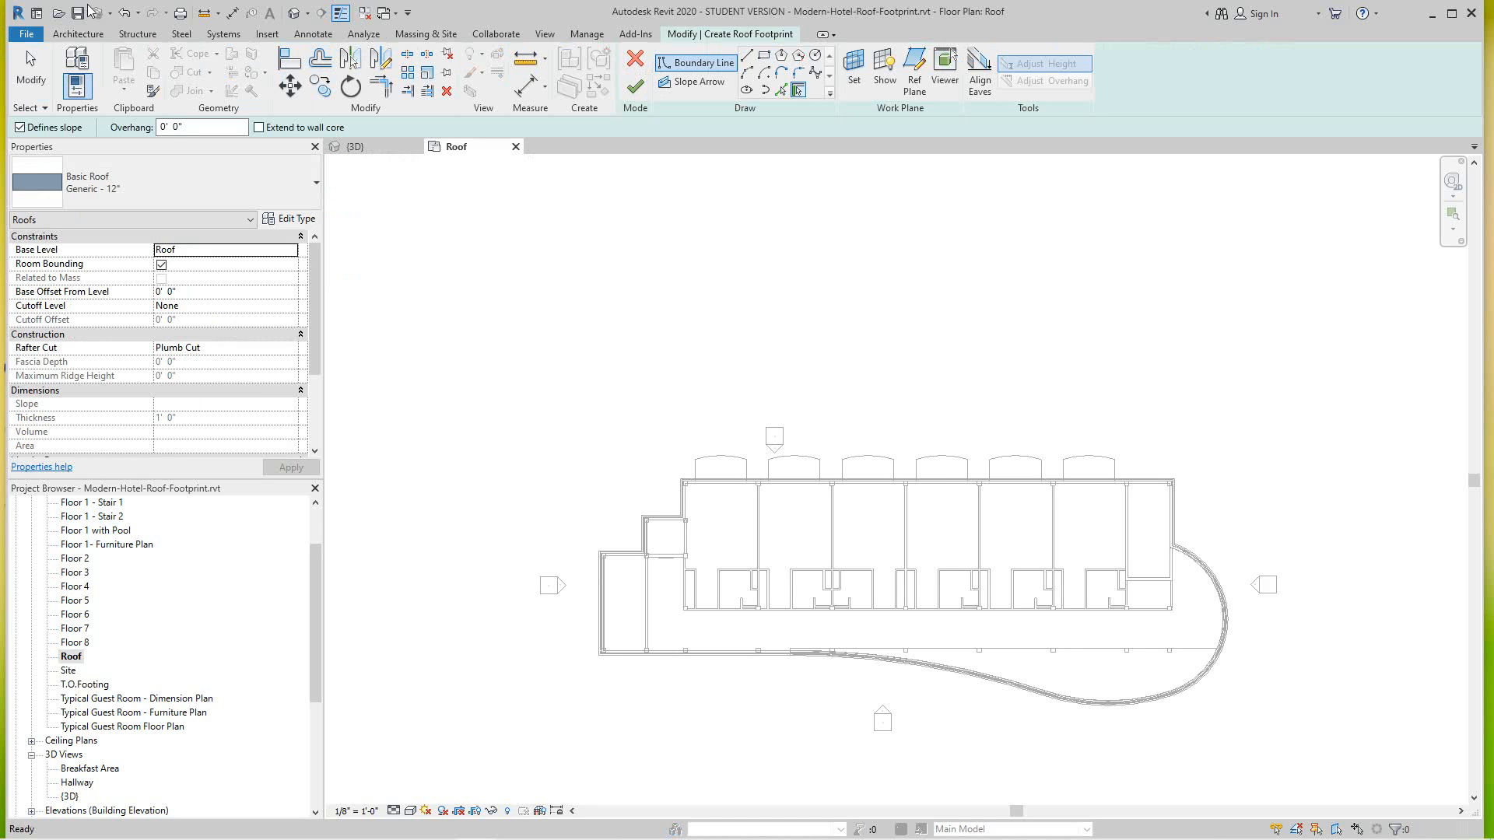
left_click(18, 126)
left_click(19, 128)
left_click(23, 126)
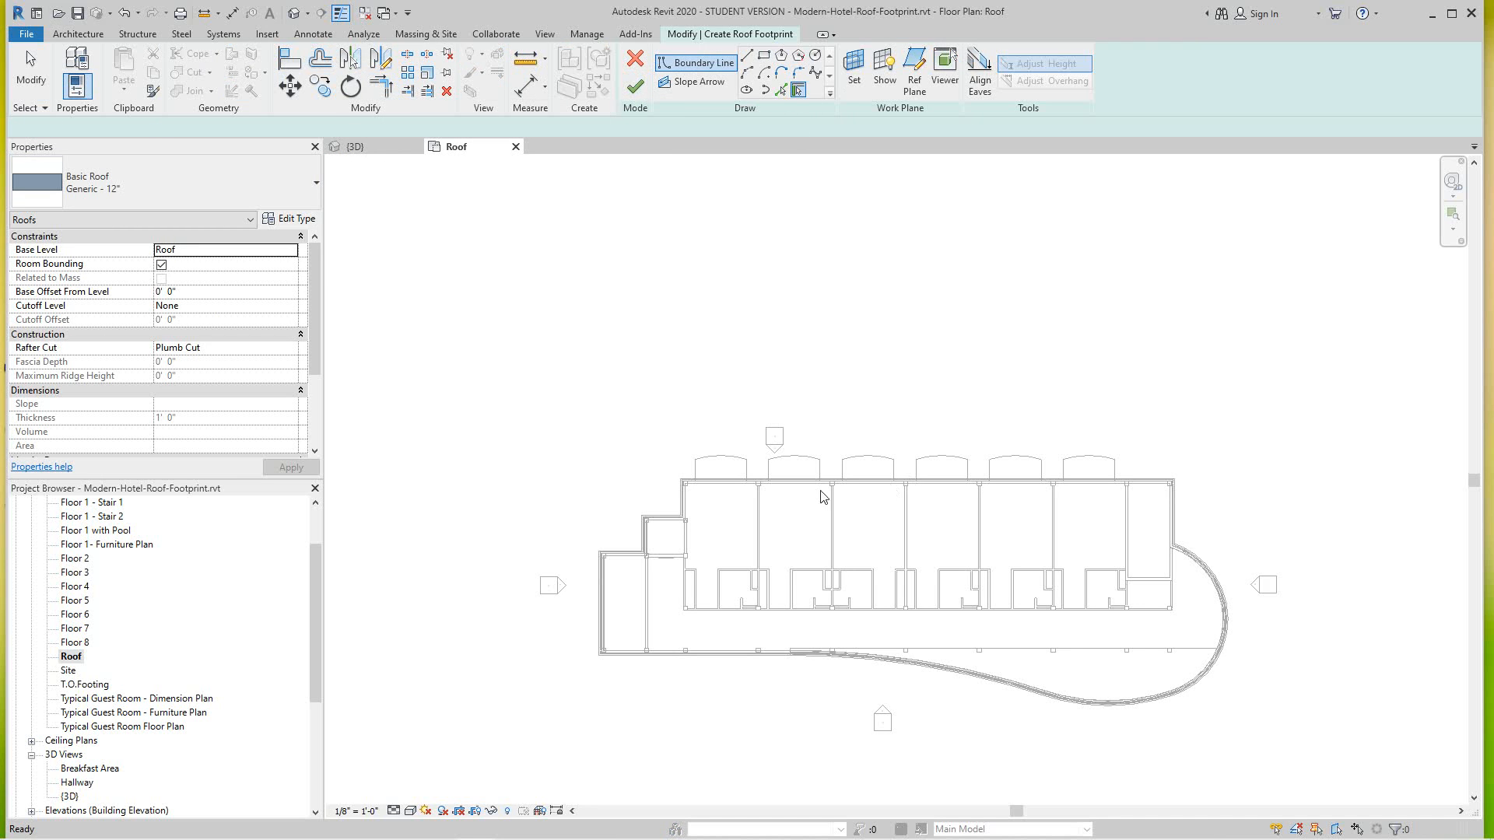
Step: Add roof boundary lines from the long rear wall, the stepped walls beside it, the end wall and the straight front wall
scroll(720, 486, "up", 2)
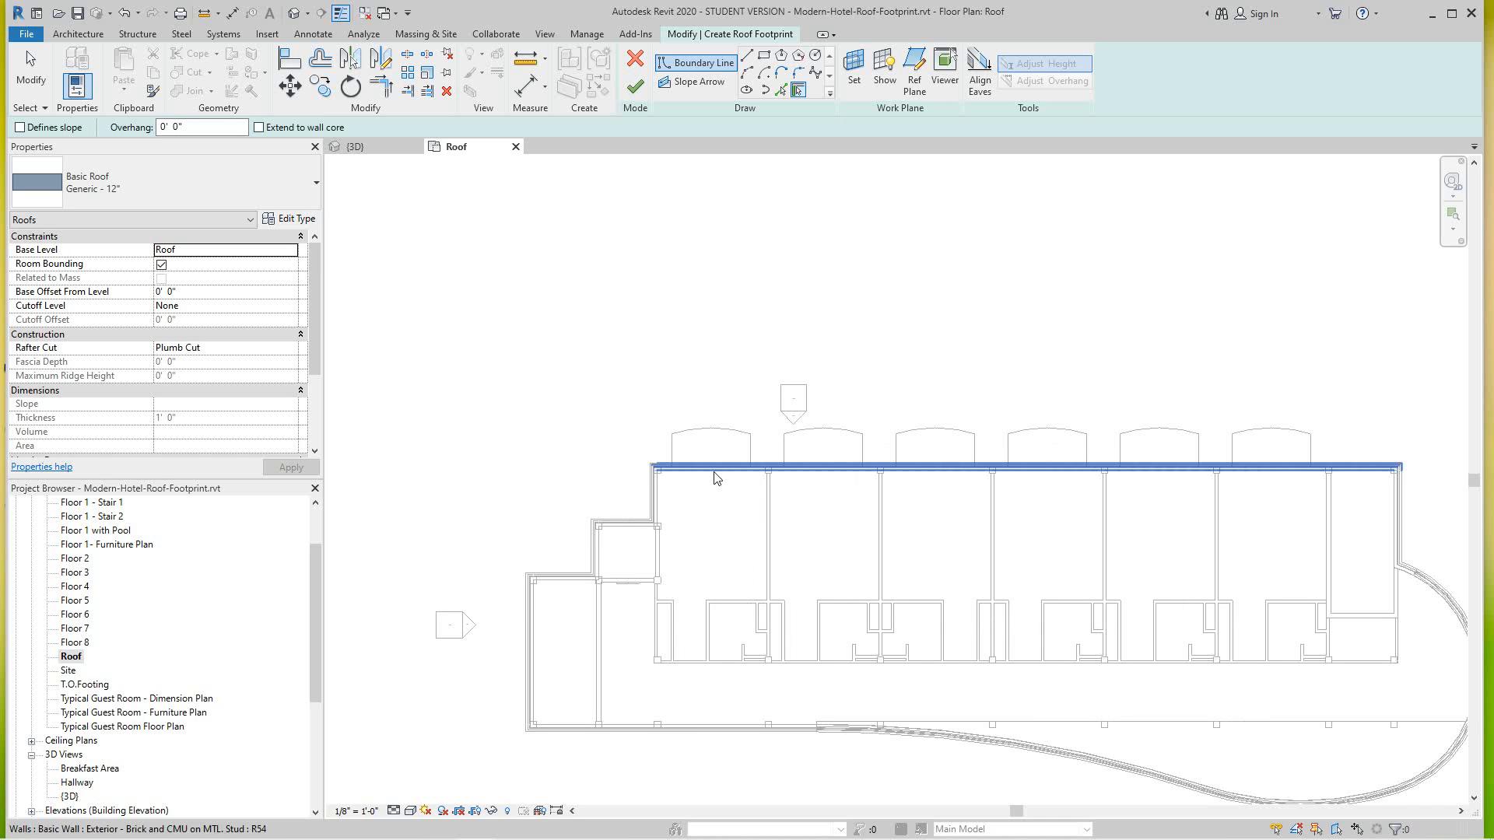
left_click(714, 475)
left_click(660, 511)
left_click(614, 526)
left_click(599, 555)
left_click(536, 630)
left_click(567, 582)
left_click(589, 733)
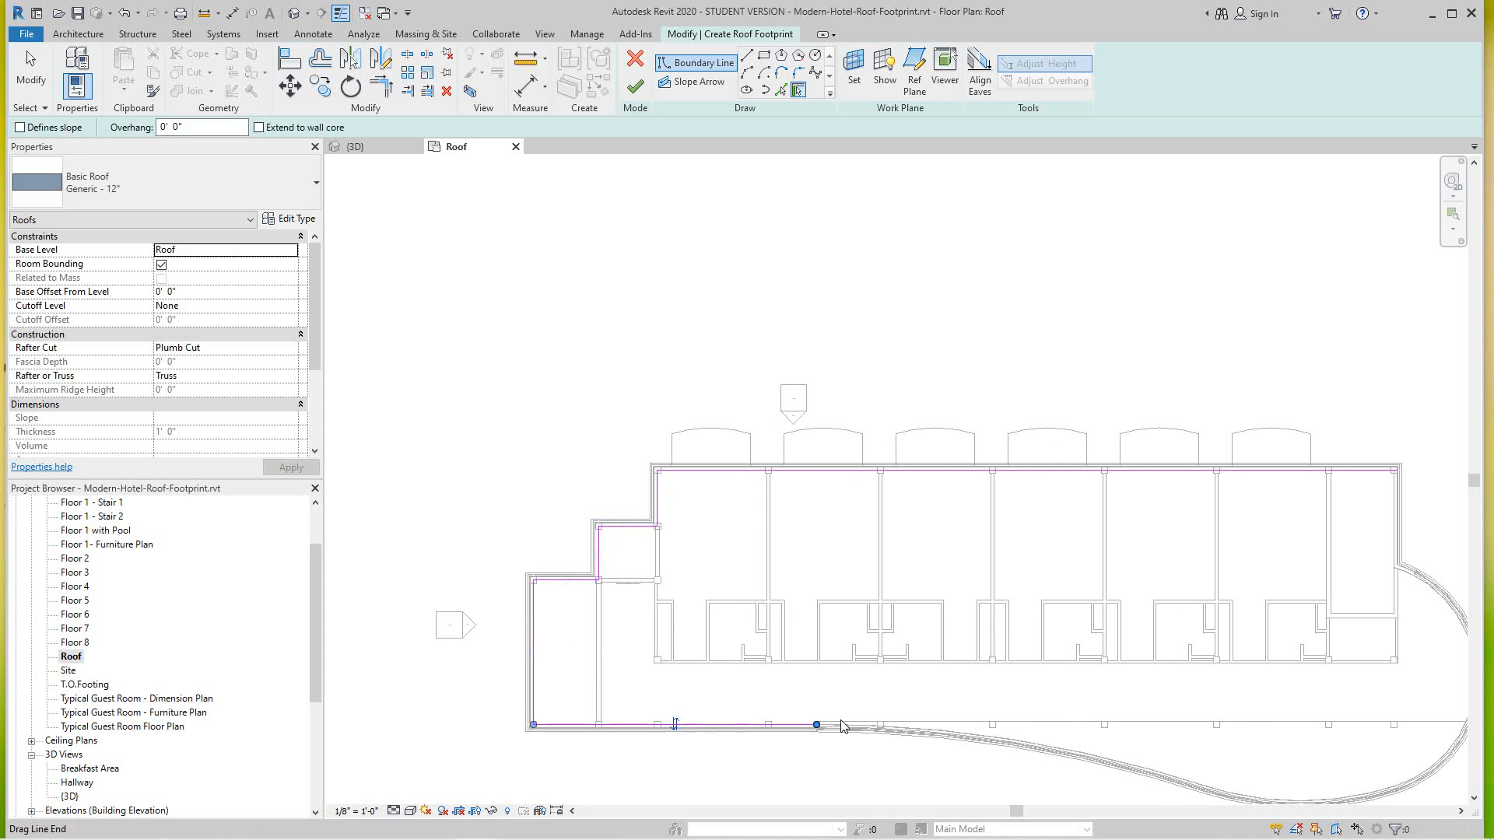
Step: Add the curved front and end walls and the short straight wall behind the curve to the roof boundary
left_click(1042, 732)
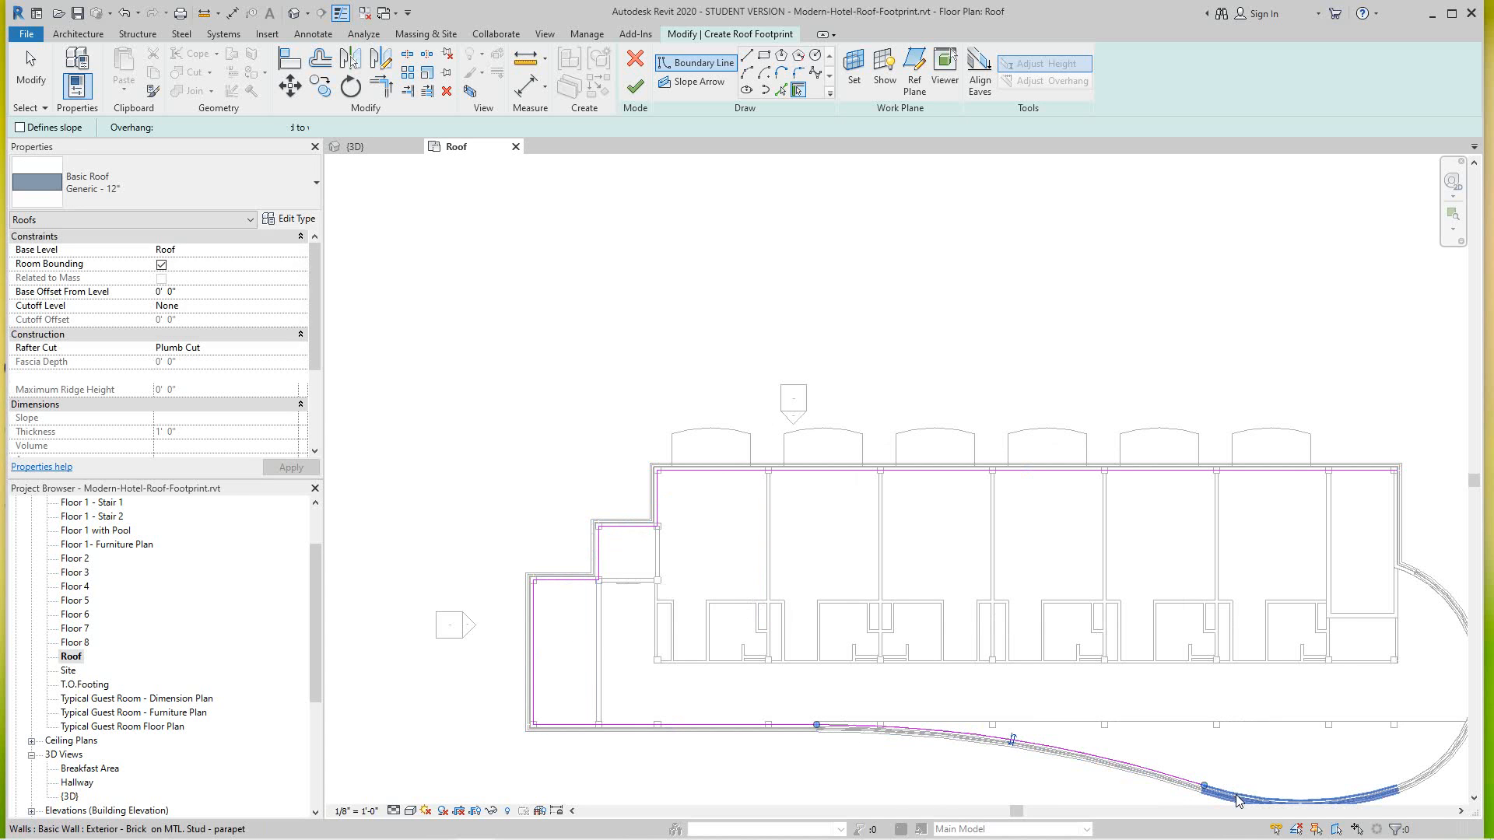
scroll(1131, 723, "down", 1)
middle_click_drag(1131, 724, 900, 587)
scroll(972, 592, "up", 3)
scroll(1232, 639, "up", 2)
left_click(1261, 634)
middle_click_drag(1239, 400, 1209, 566)
scroll(1179, 410, "up", 1)
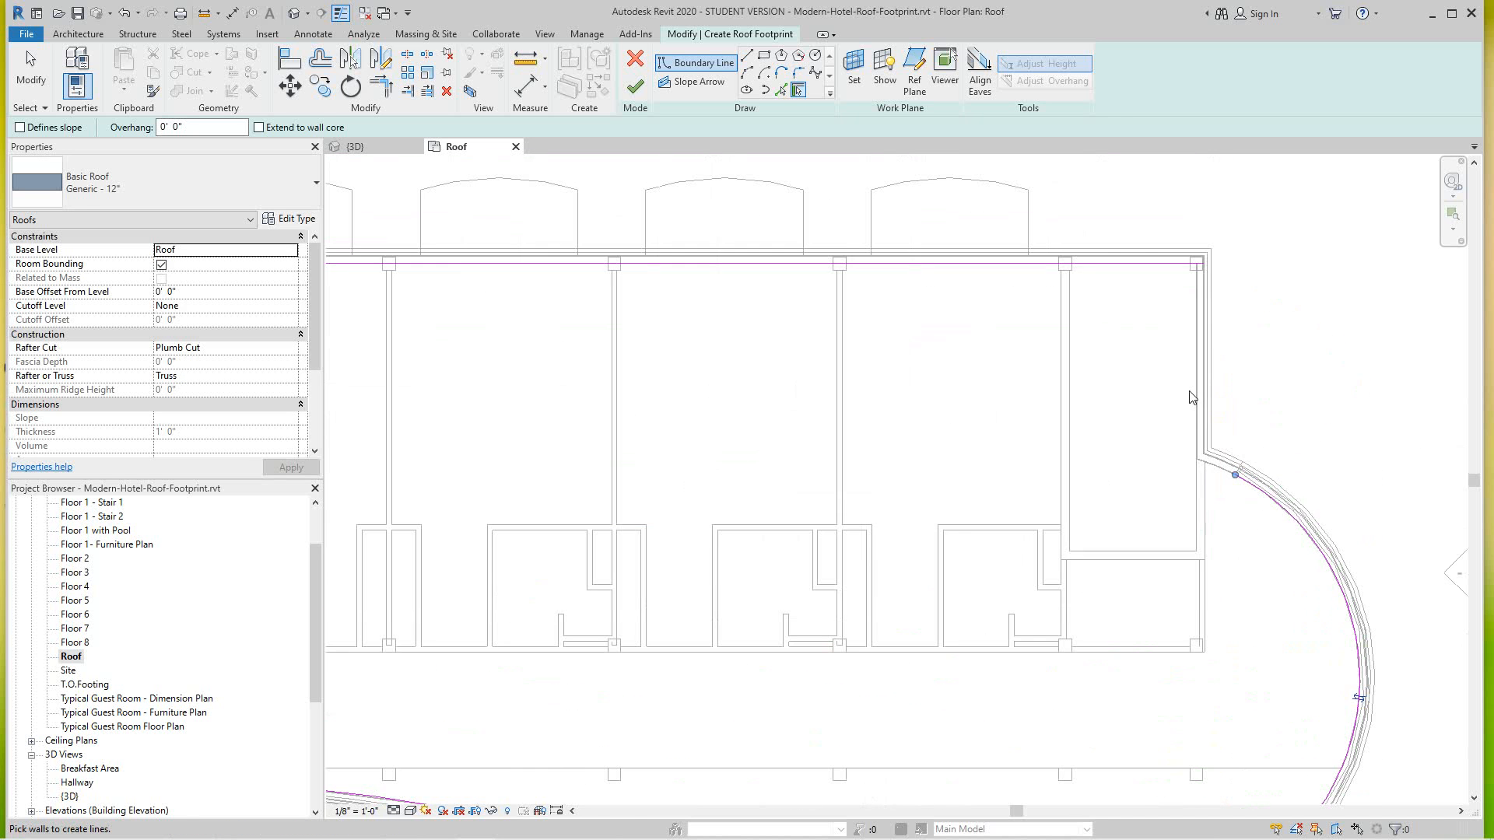
left_click(1174, 438)
Step: Trim the curved boundary line and the adjoining straight line to a corner with Trim/Extend
scroll(1219, 493, "up", 2)
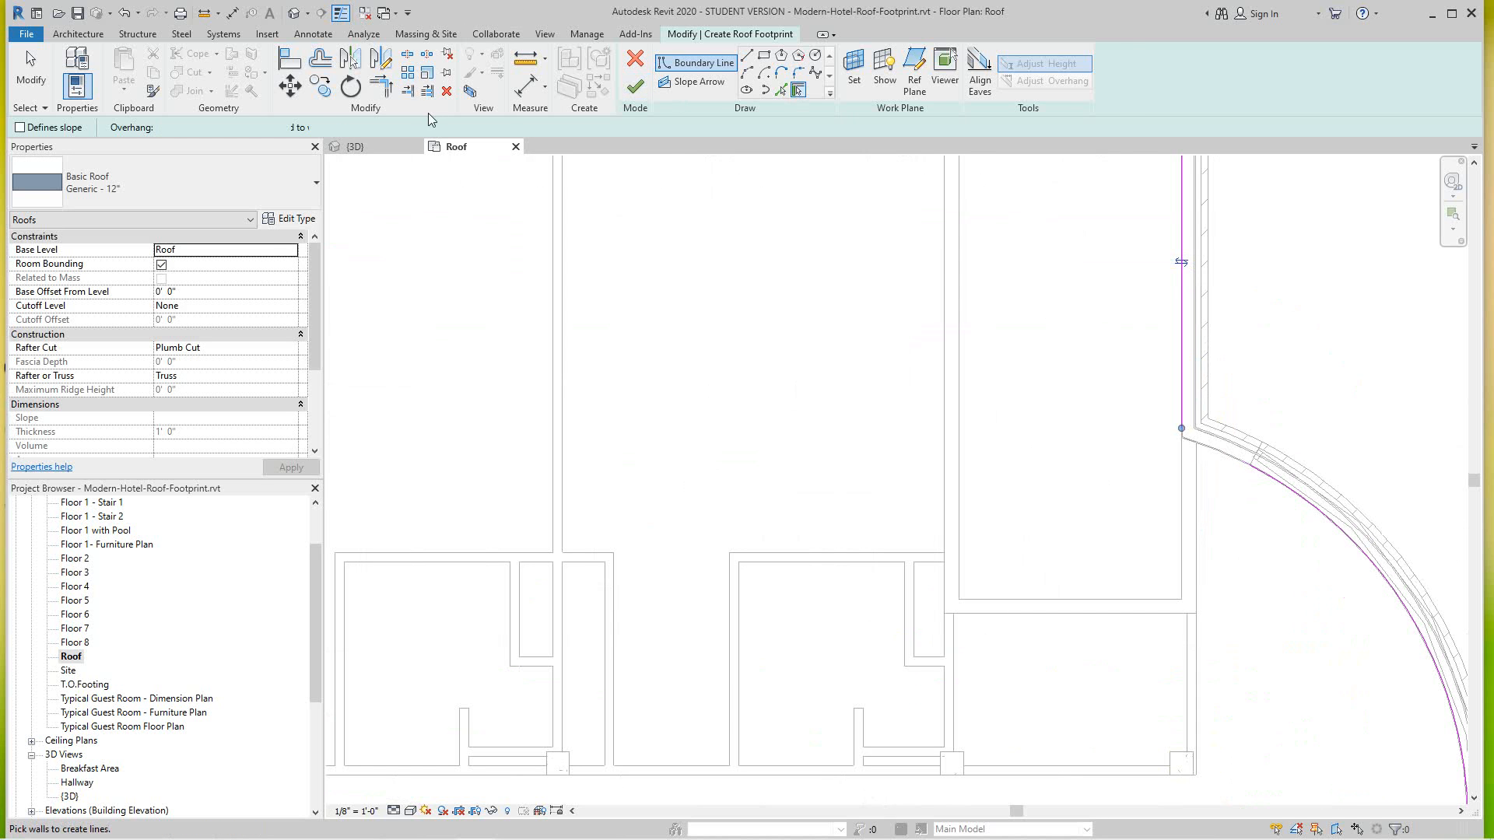
left_click(381, 86)
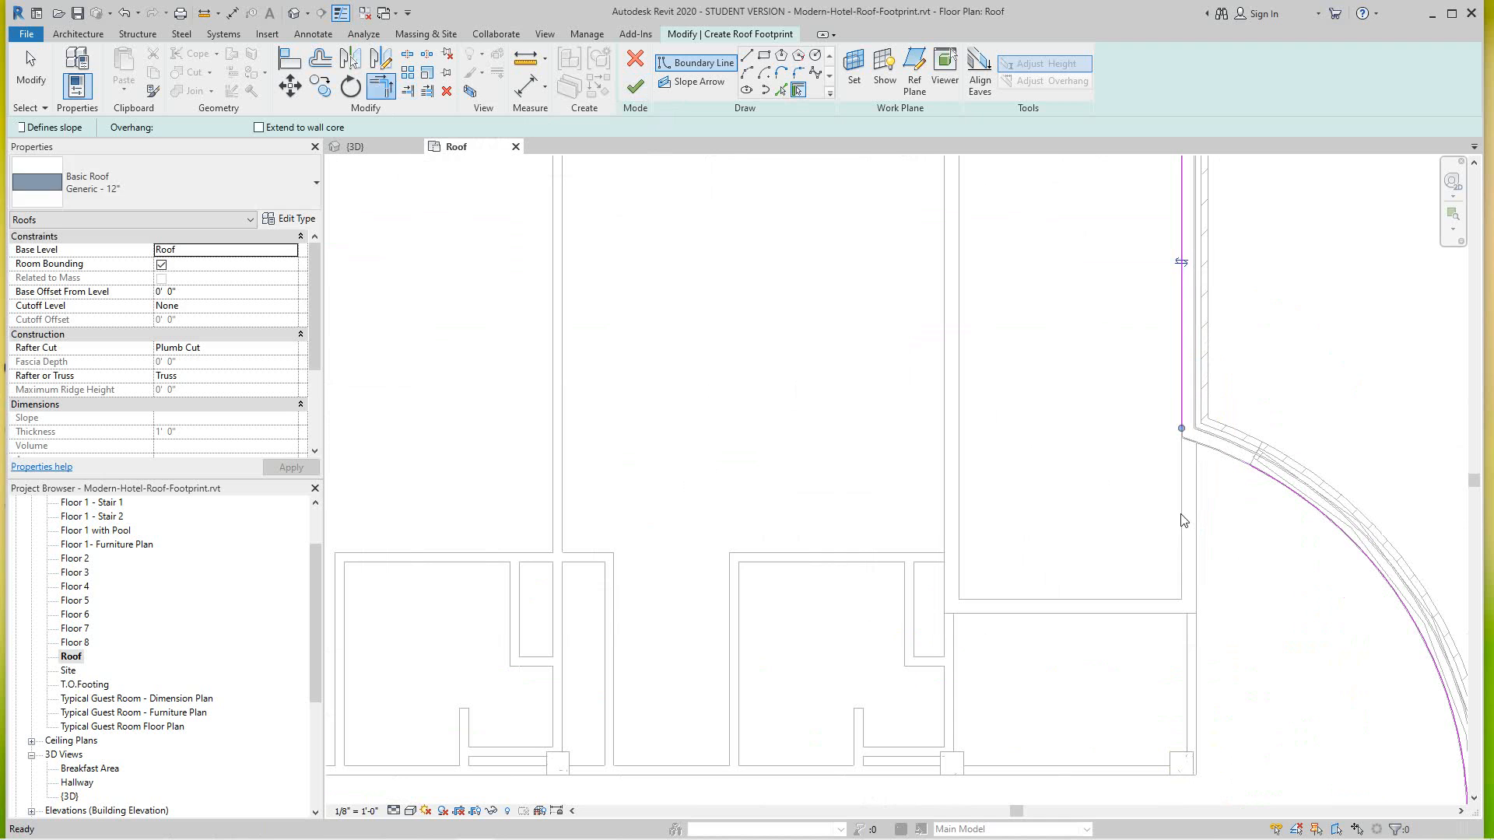
left_click(1264, 479)
left_click(1176, 405)
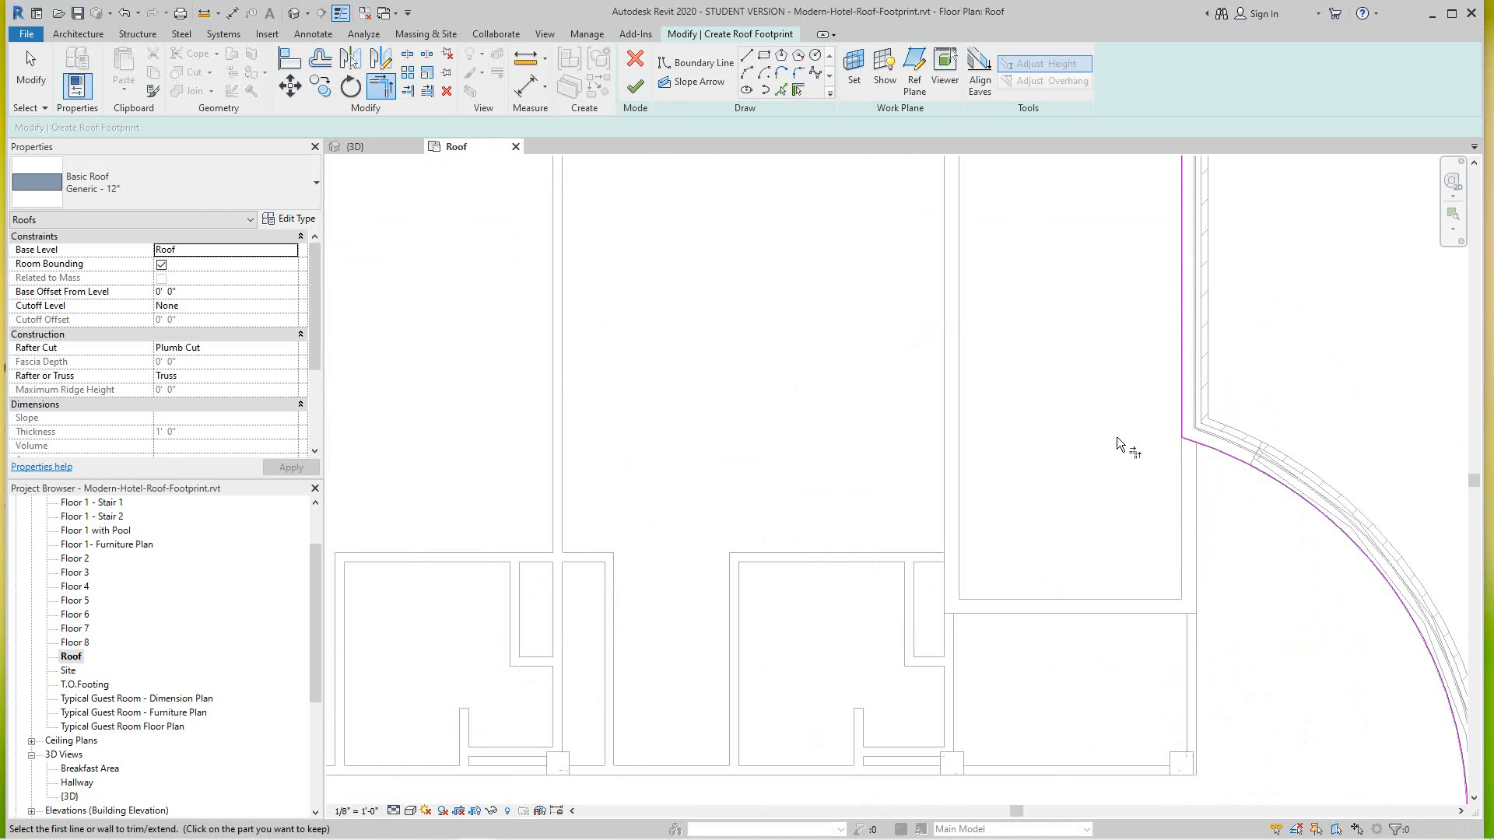
Step: Keep the Generic - 12" roof type and finish the roof footprint sketch
scroll(1120, 437, "down", 4)
scroll(1108, 438, "down", 1)
middle_click_drag(1143, 457, 1280, 479)
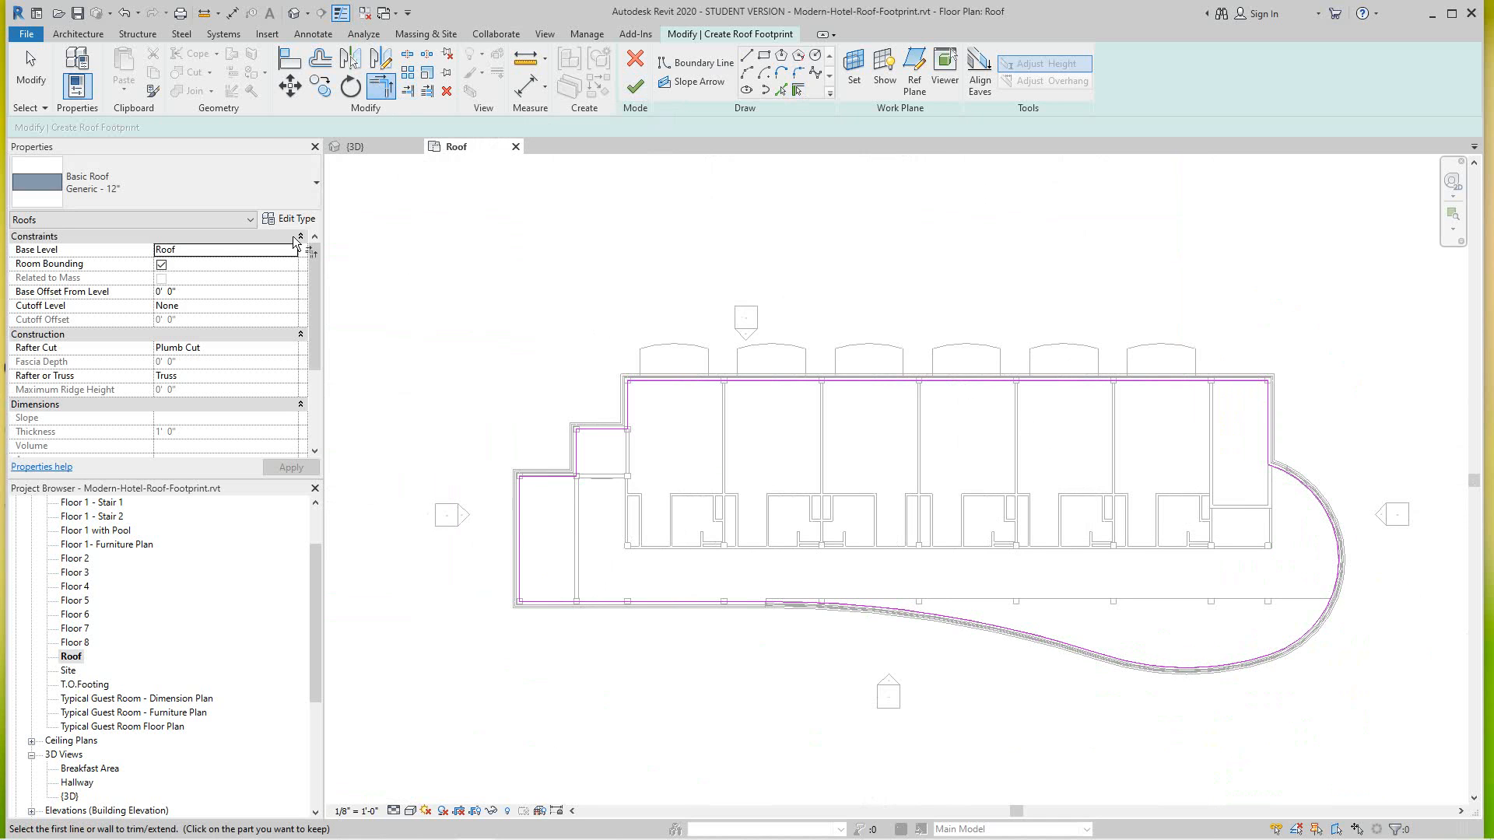
left_click(316, 187)
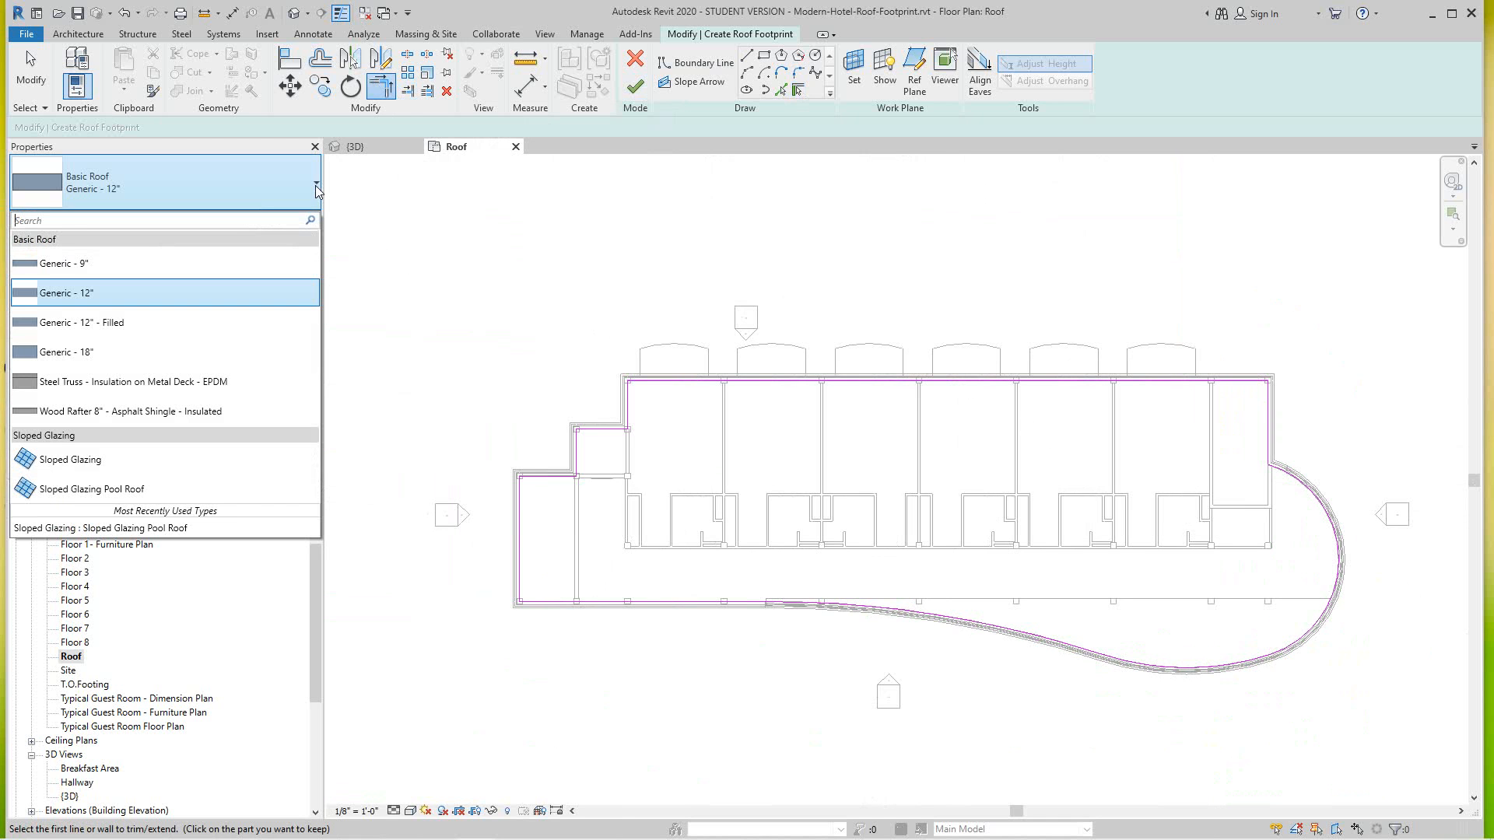
left_click(409, 218)
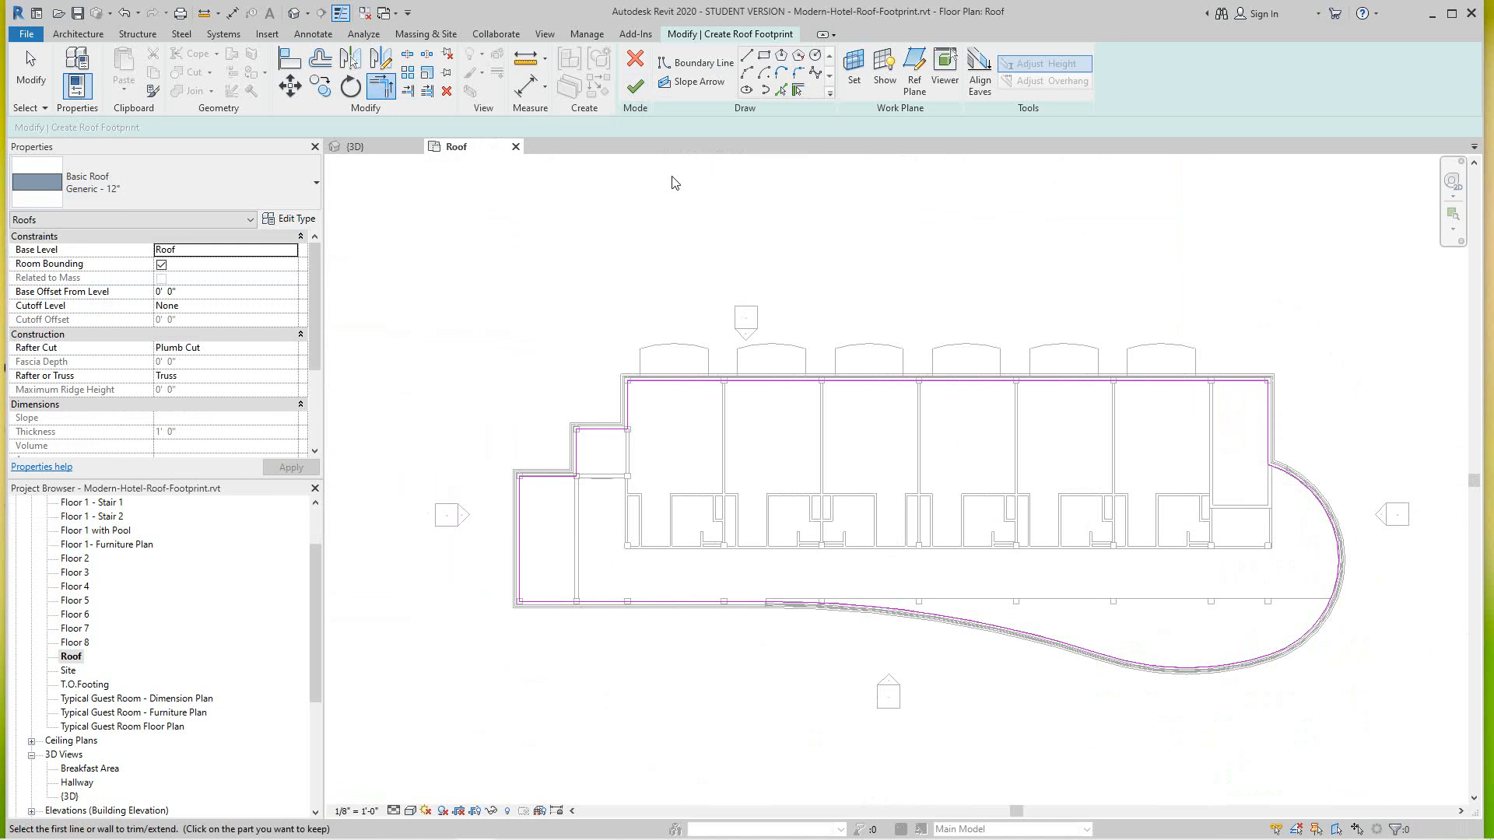
left_click(637, 88)
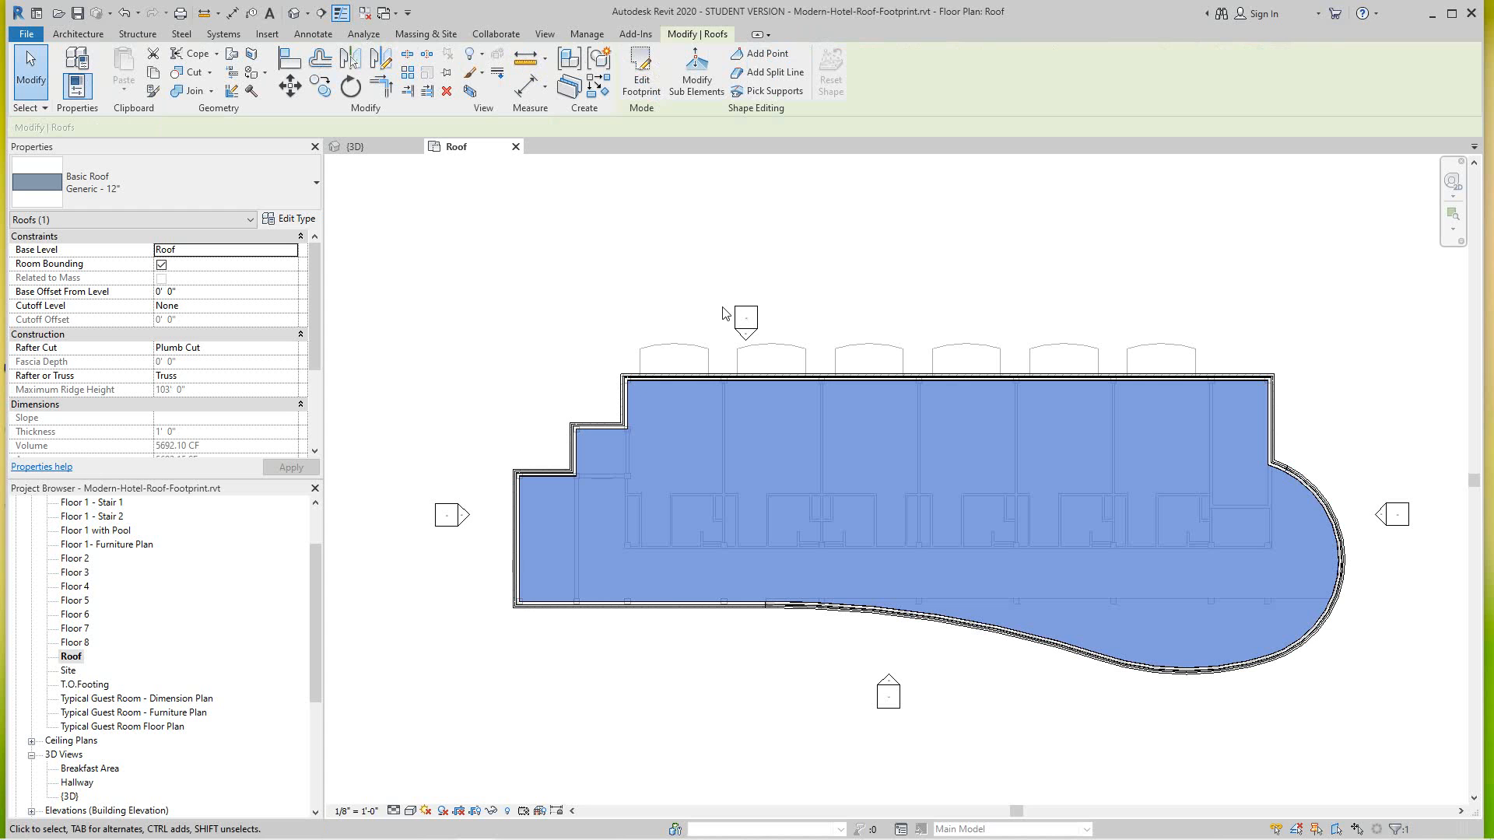
left_click(709, 227)
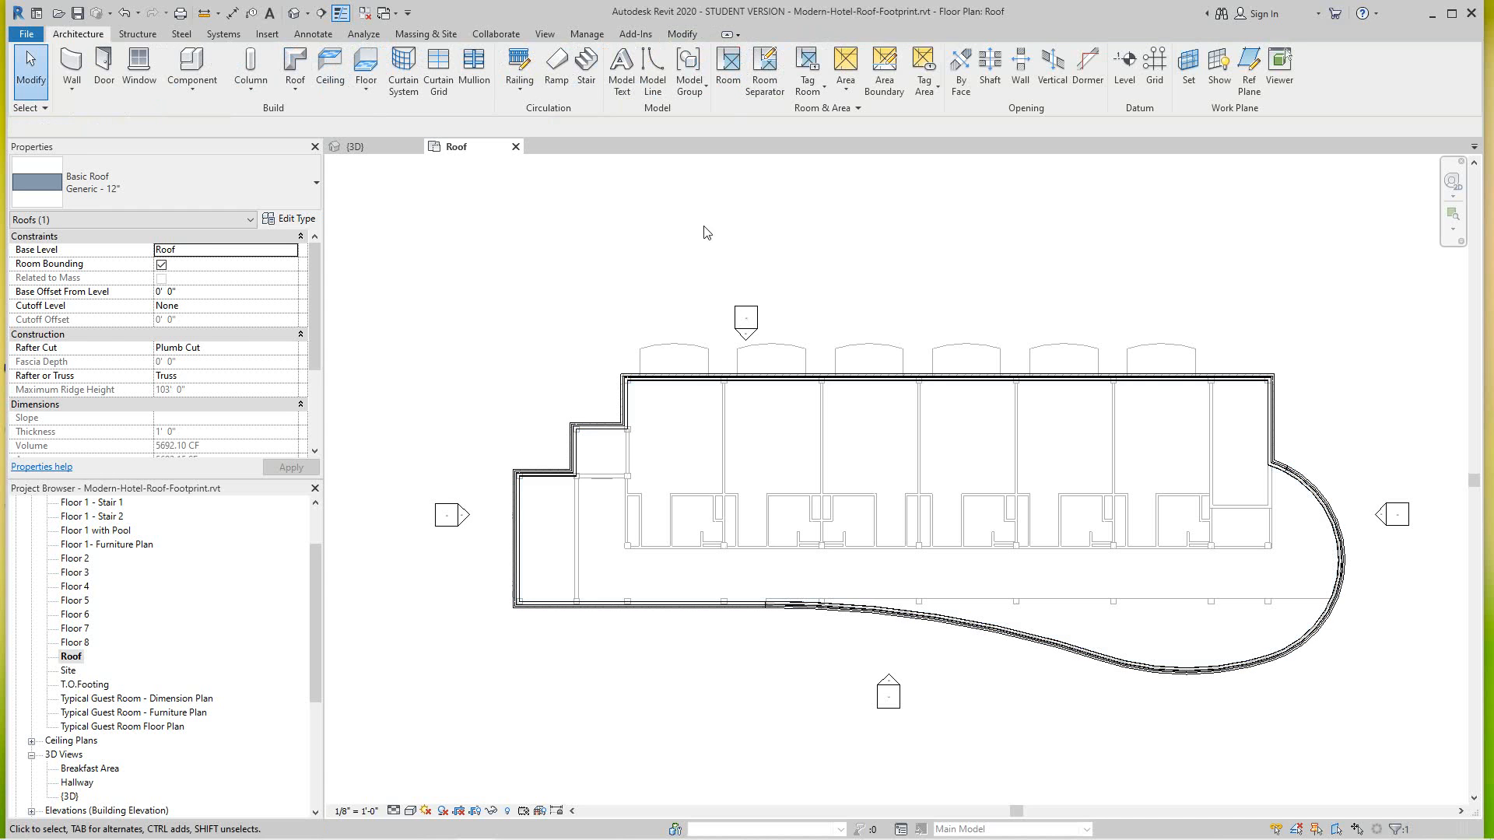
Step: Examine the new hotel roof and the pool building behind the hotel in the default 3D view
left_click(296, 16)
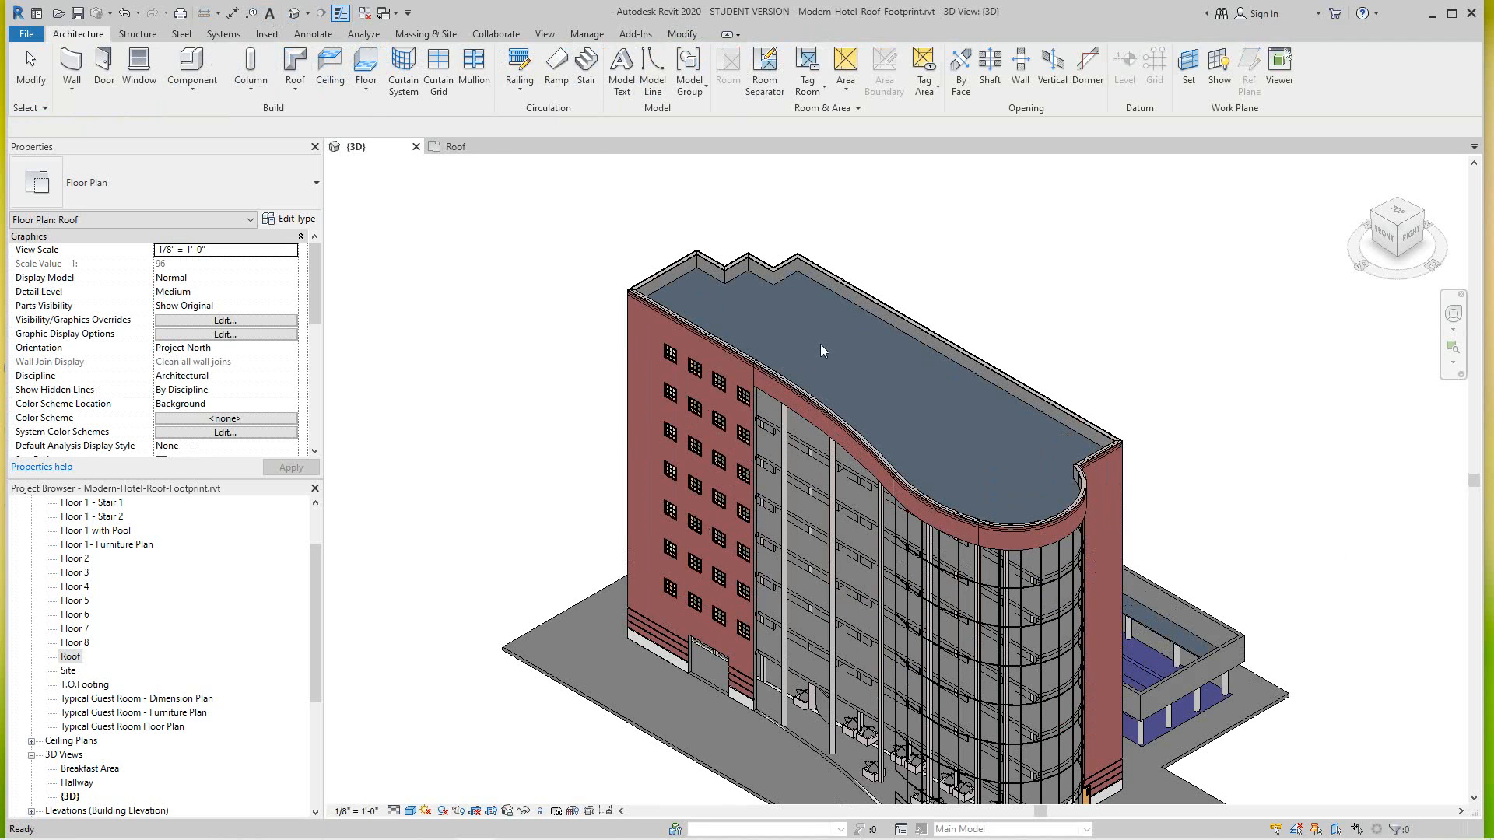
left_click(820, 344)
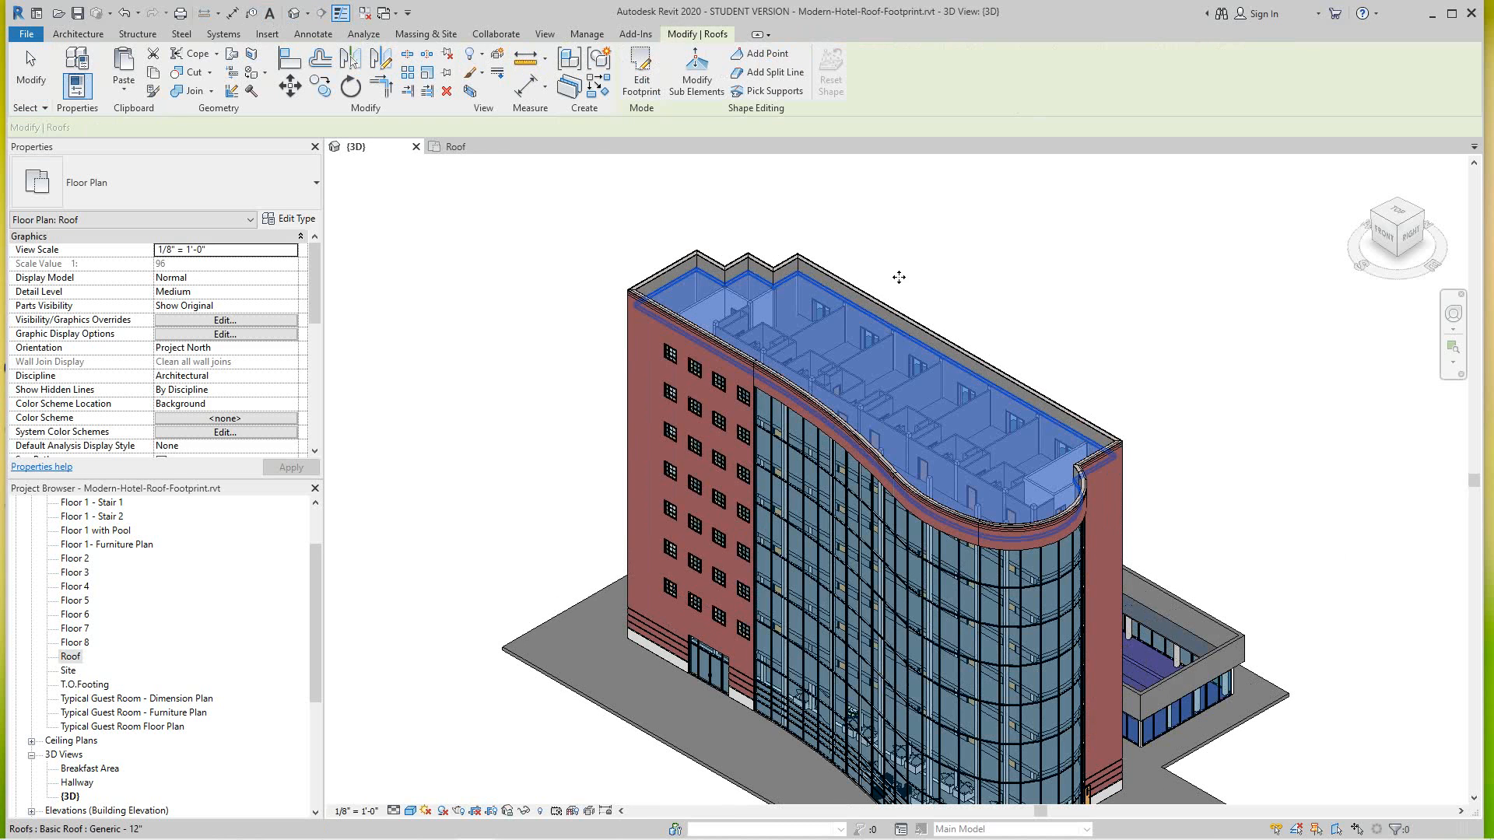
left_click(917, 242)
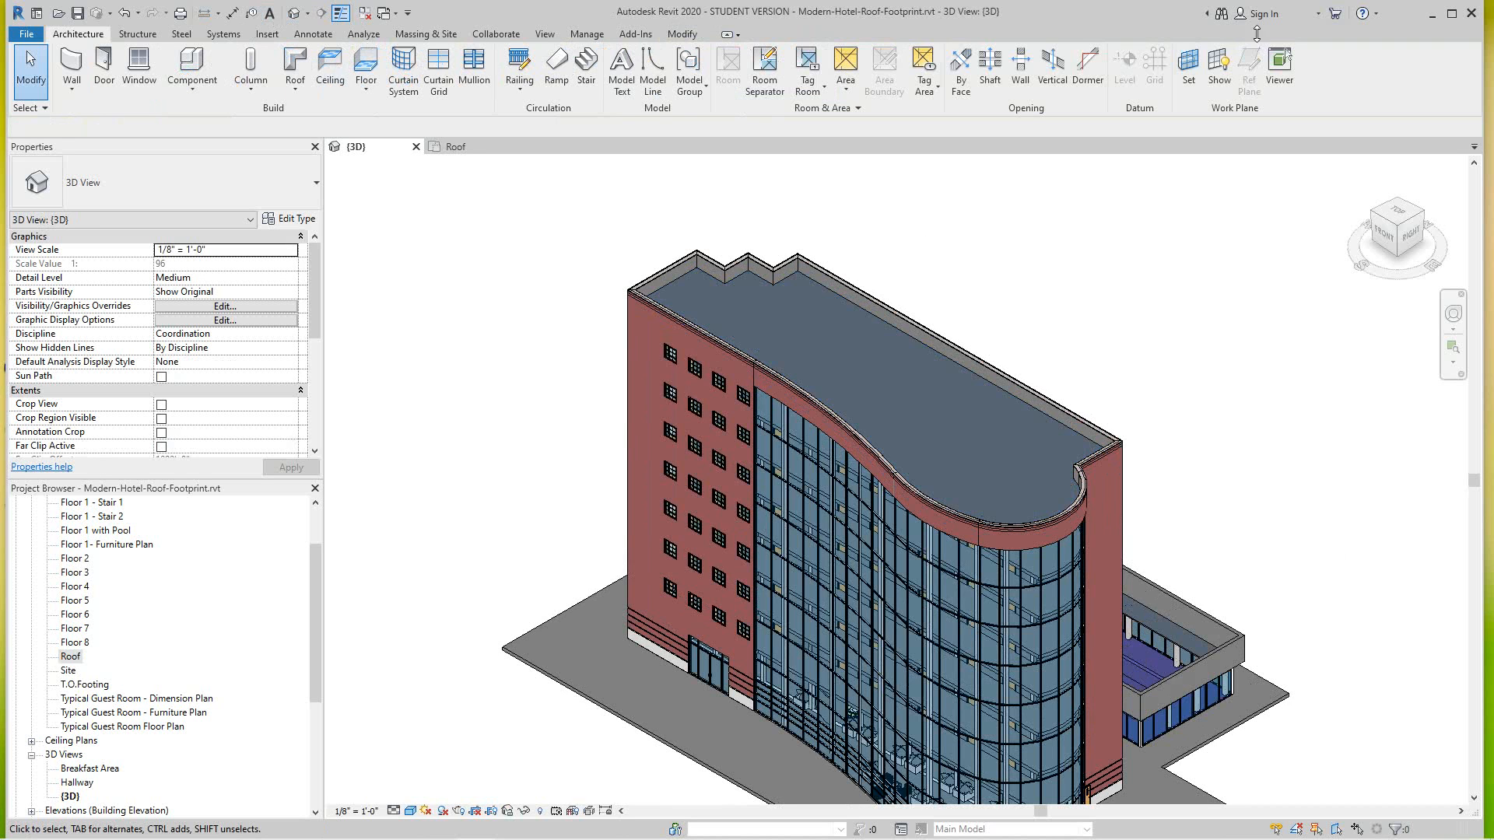
mouse_move(1418, 240)
left_mouse_down()
mouse_move(1324, 290)
mouse_move(1249, 289)
mouse_move(1187, 257)
left_mouse_up()
scroll(1222, 545, "down", 1)
middle_click_drag(1214, 622, 1157, 492)
scroll(1087, 565, "up", 4)
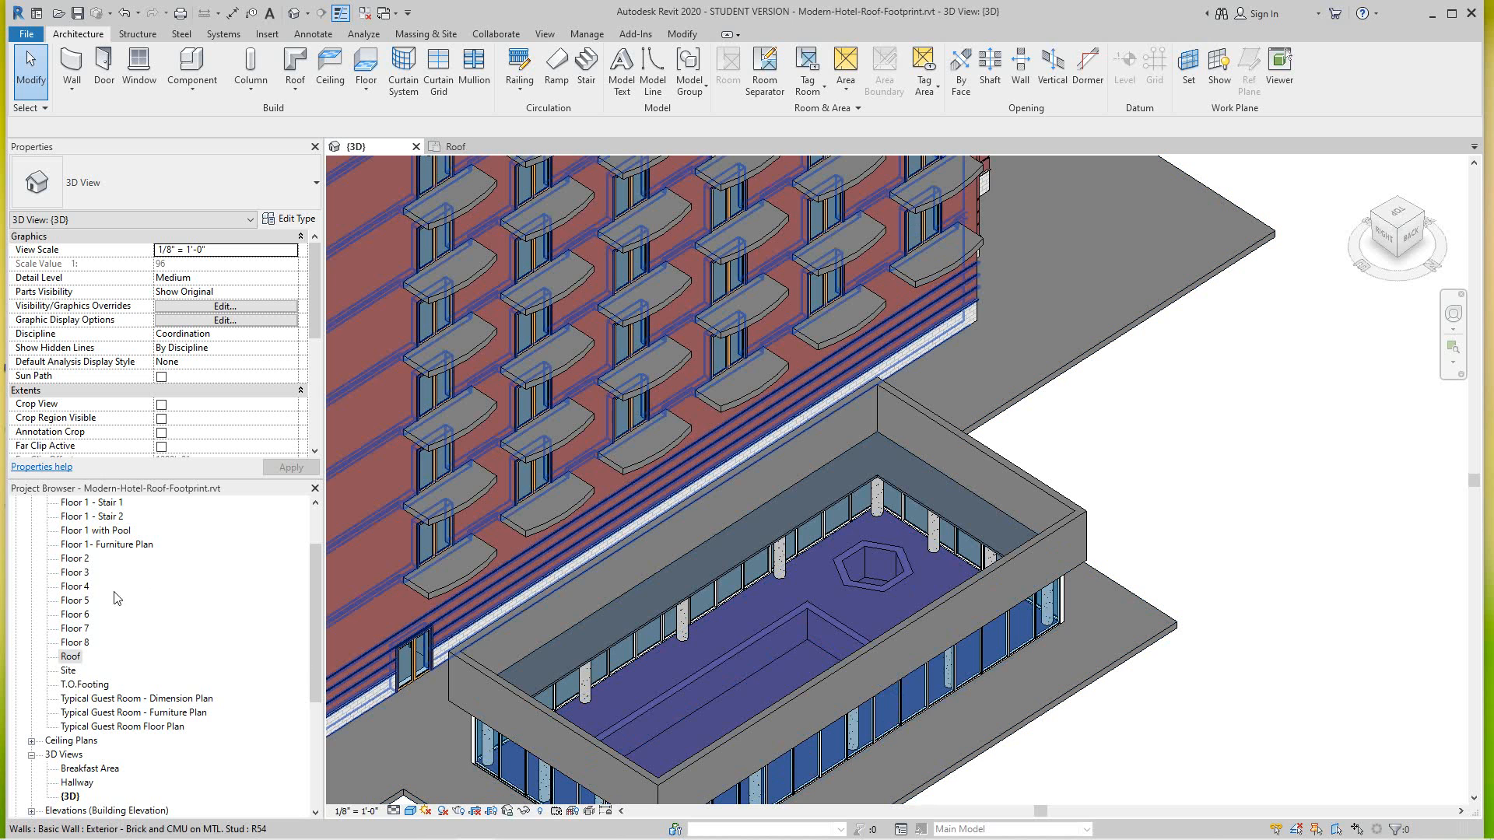
Step: Open the Floor 2 floor plan
left_click(71, 560)
double_click(70, 559)
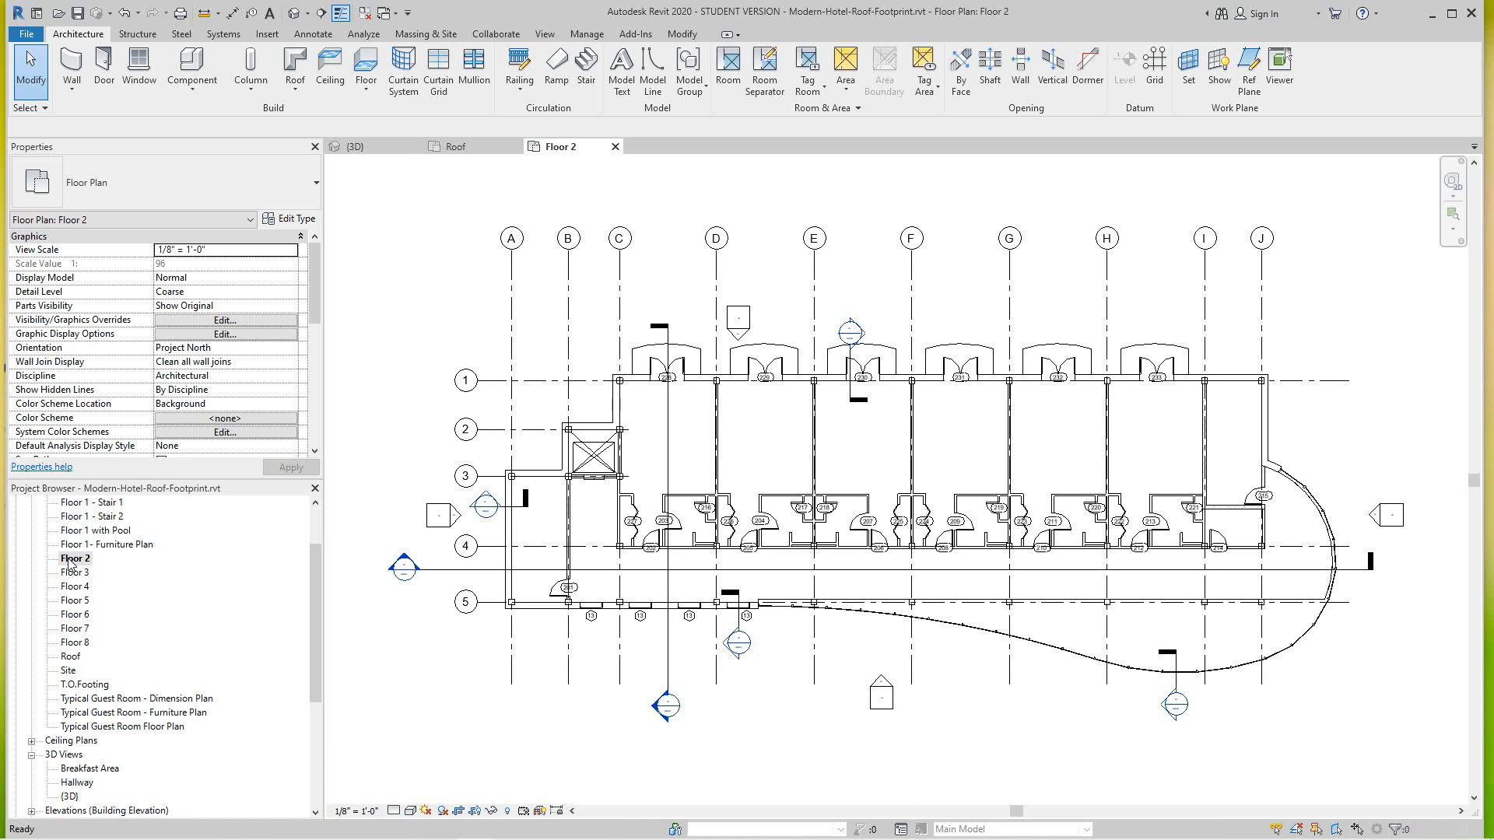
scroll(887, 413, "down", 1)
scroll(887, 420, "down", 2)
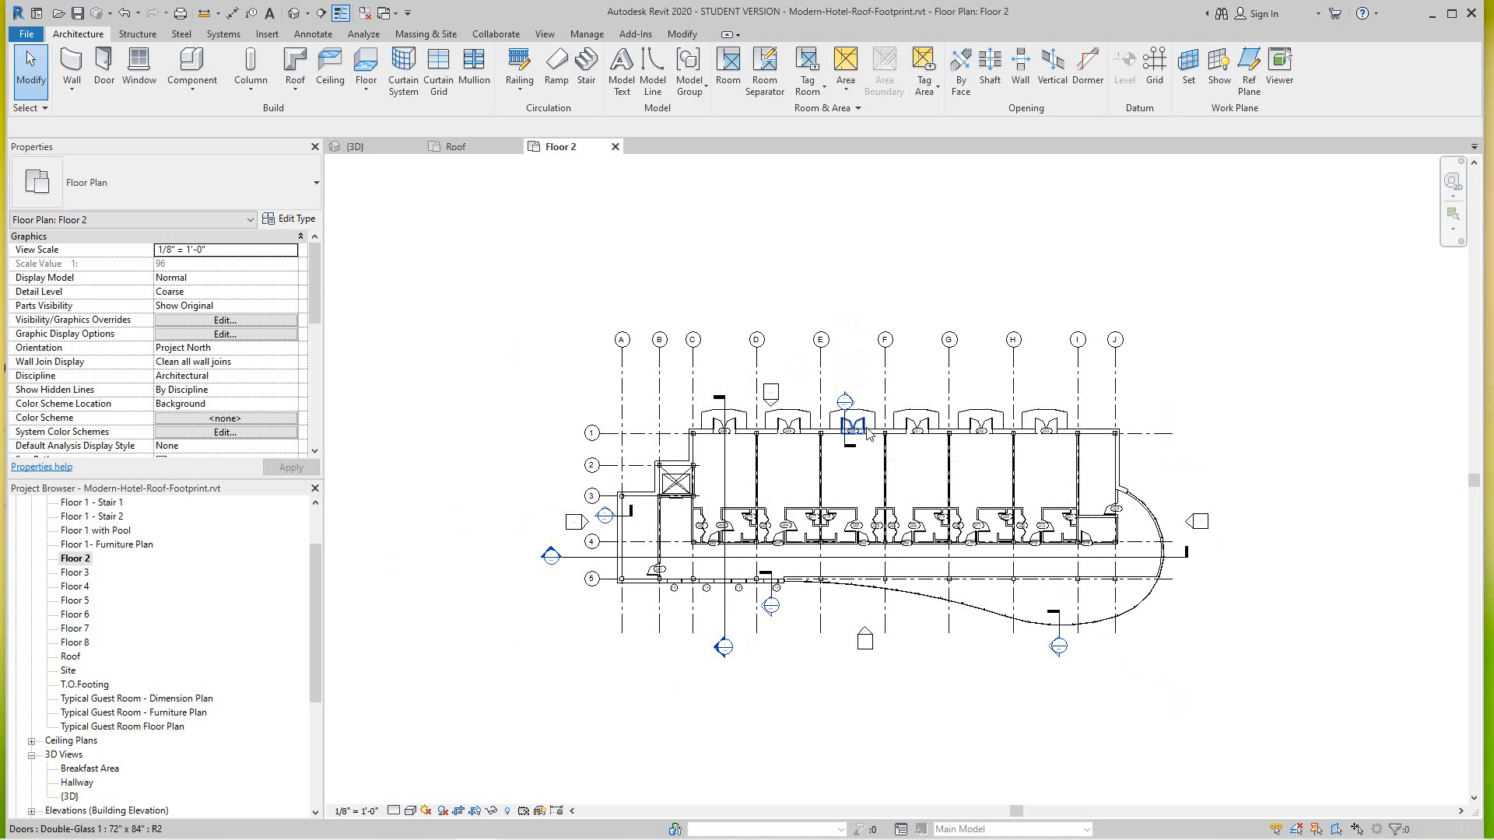
scroll(870, 431, "down", 1)
scroll(853, 404, "up", 1)
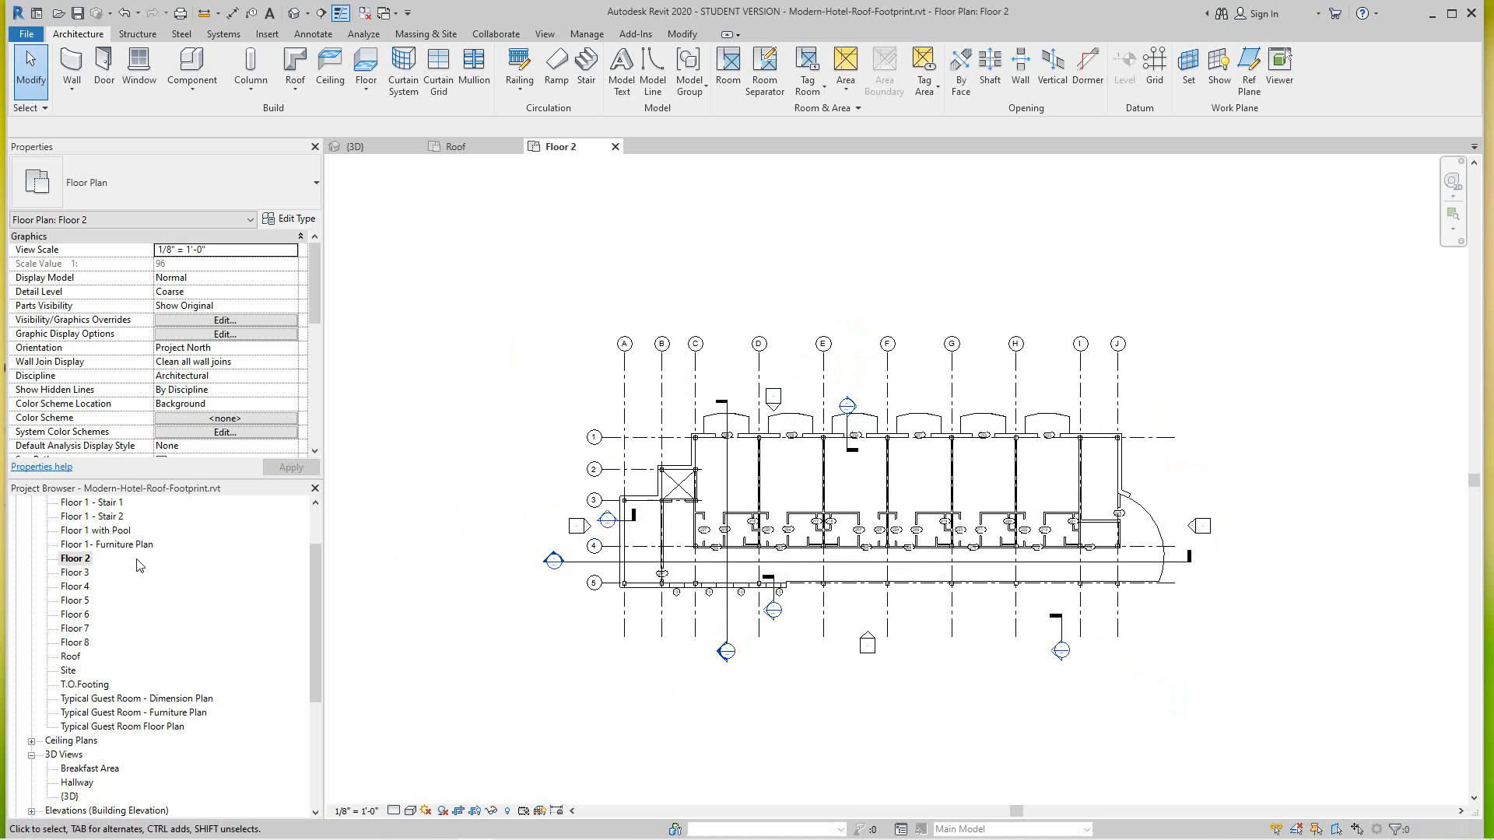
Step: Duplicate the Floor 2 plan view without detailing and rename the copy "Roof Pool house"
right_click(81, 562)
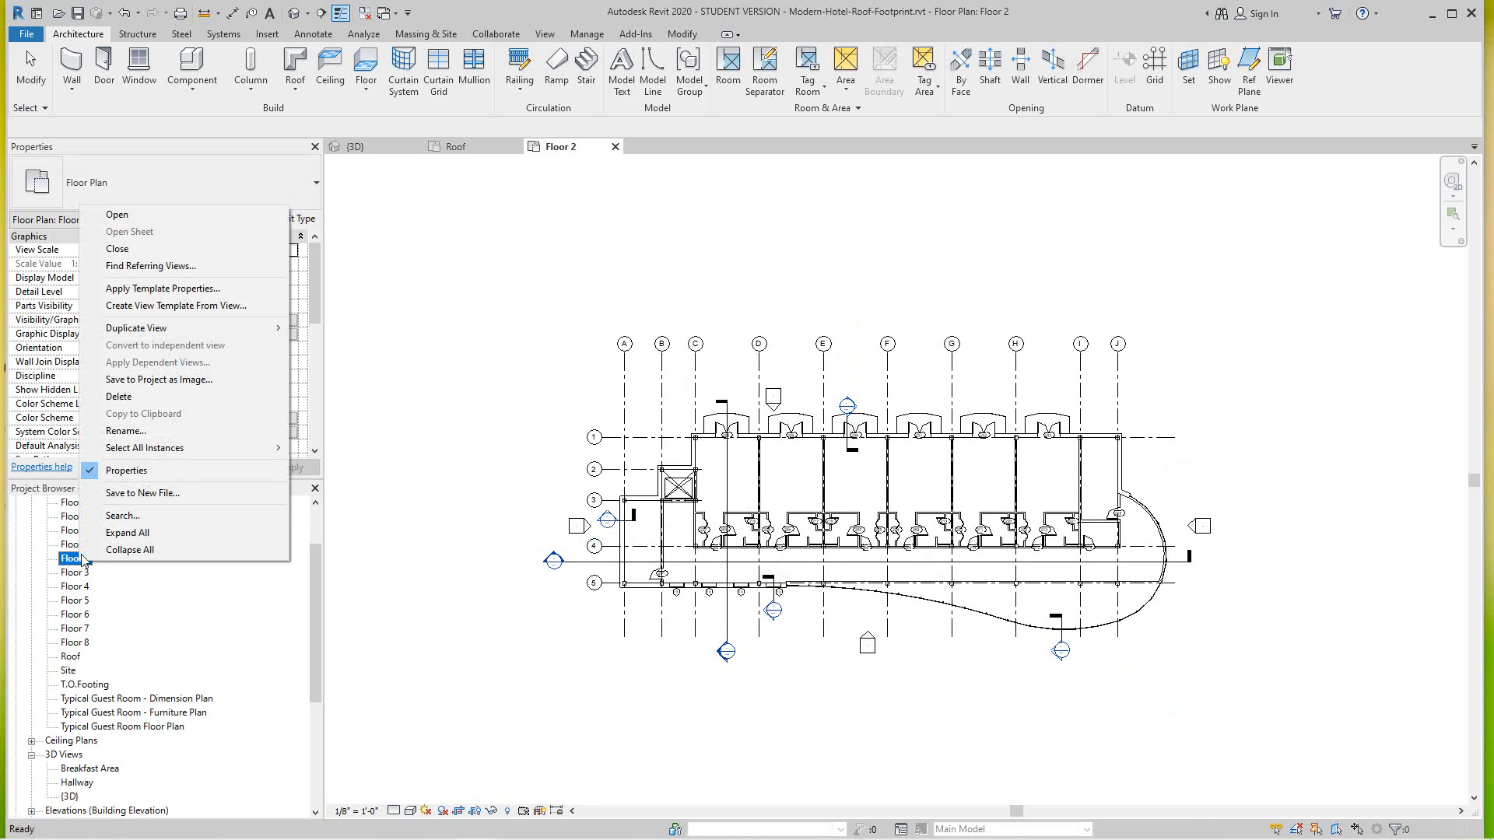
mouse_move(187, 328)
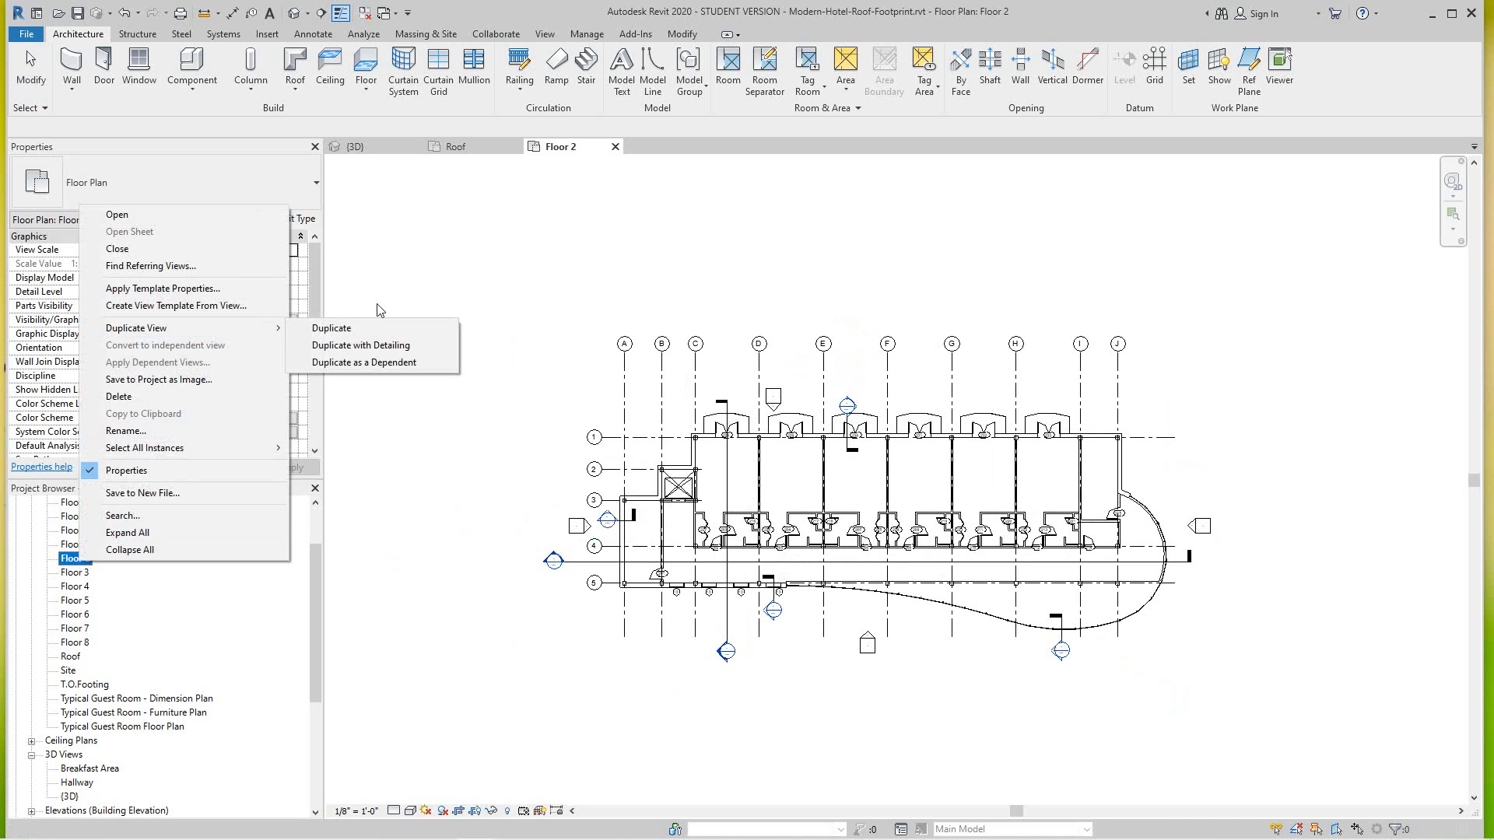
left_click(345, 335)
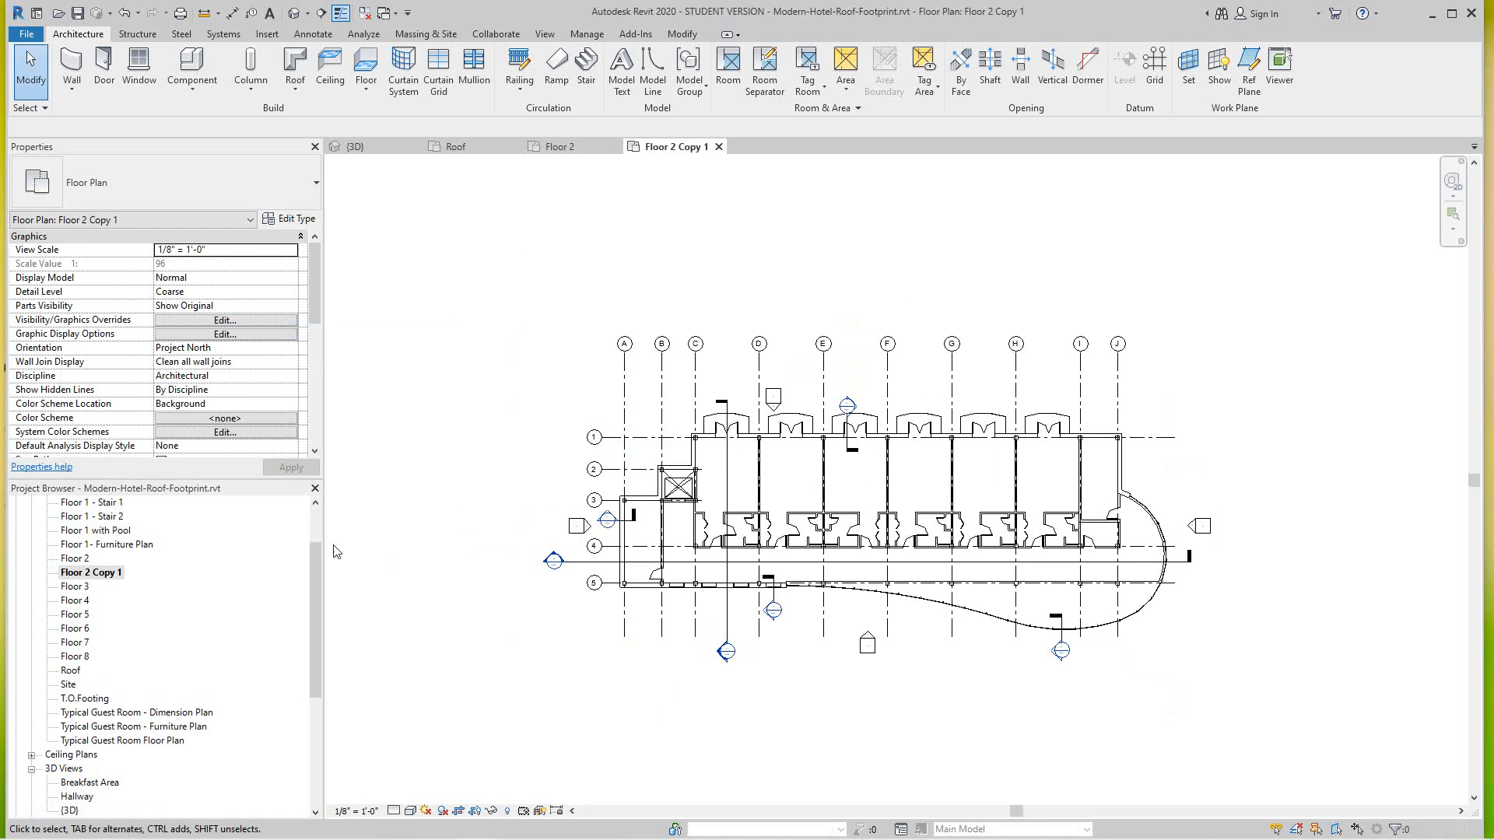
right_click(109, 572)
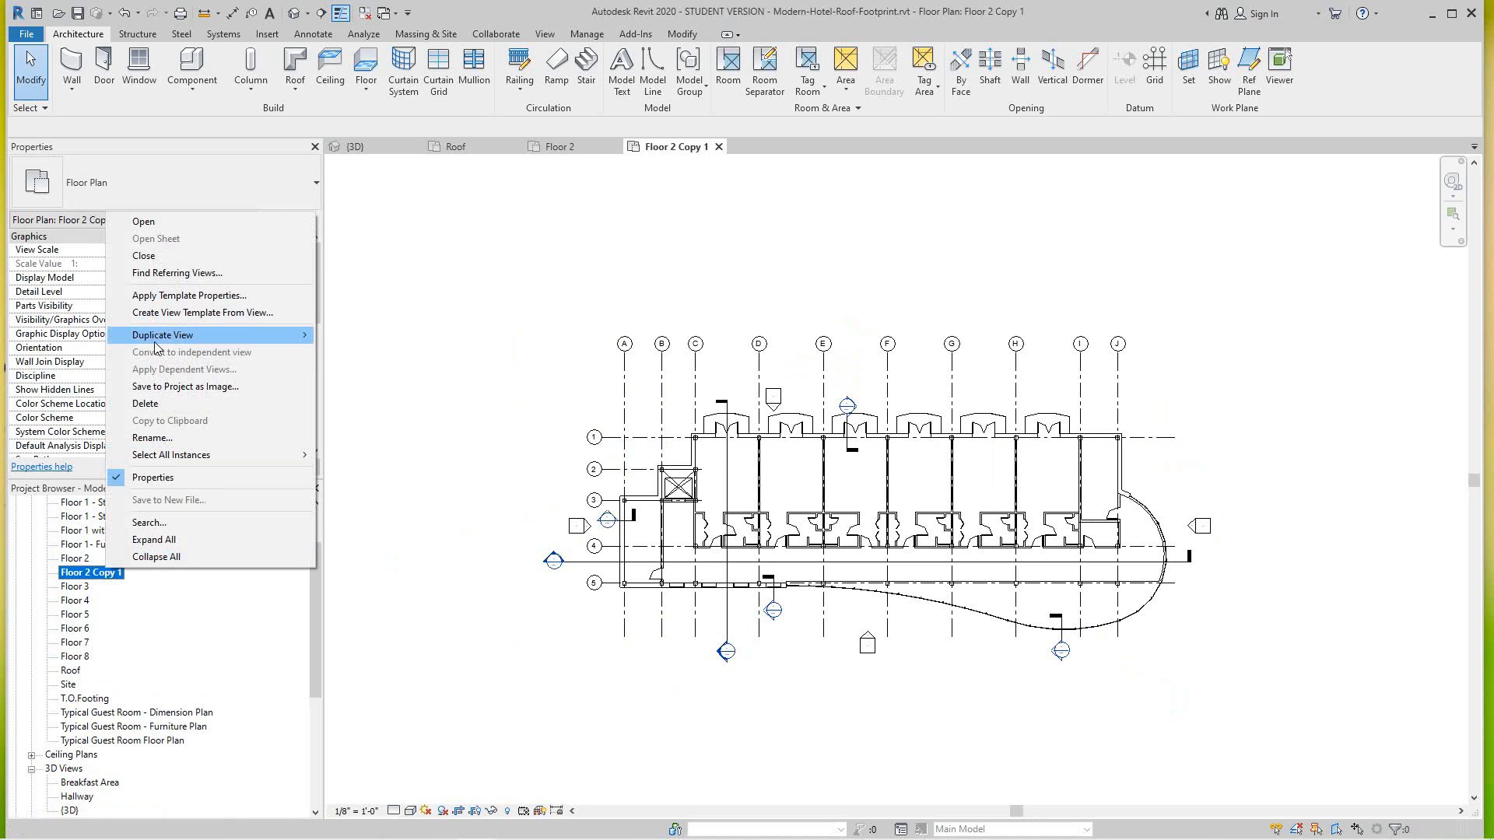
left_click(153, 439)
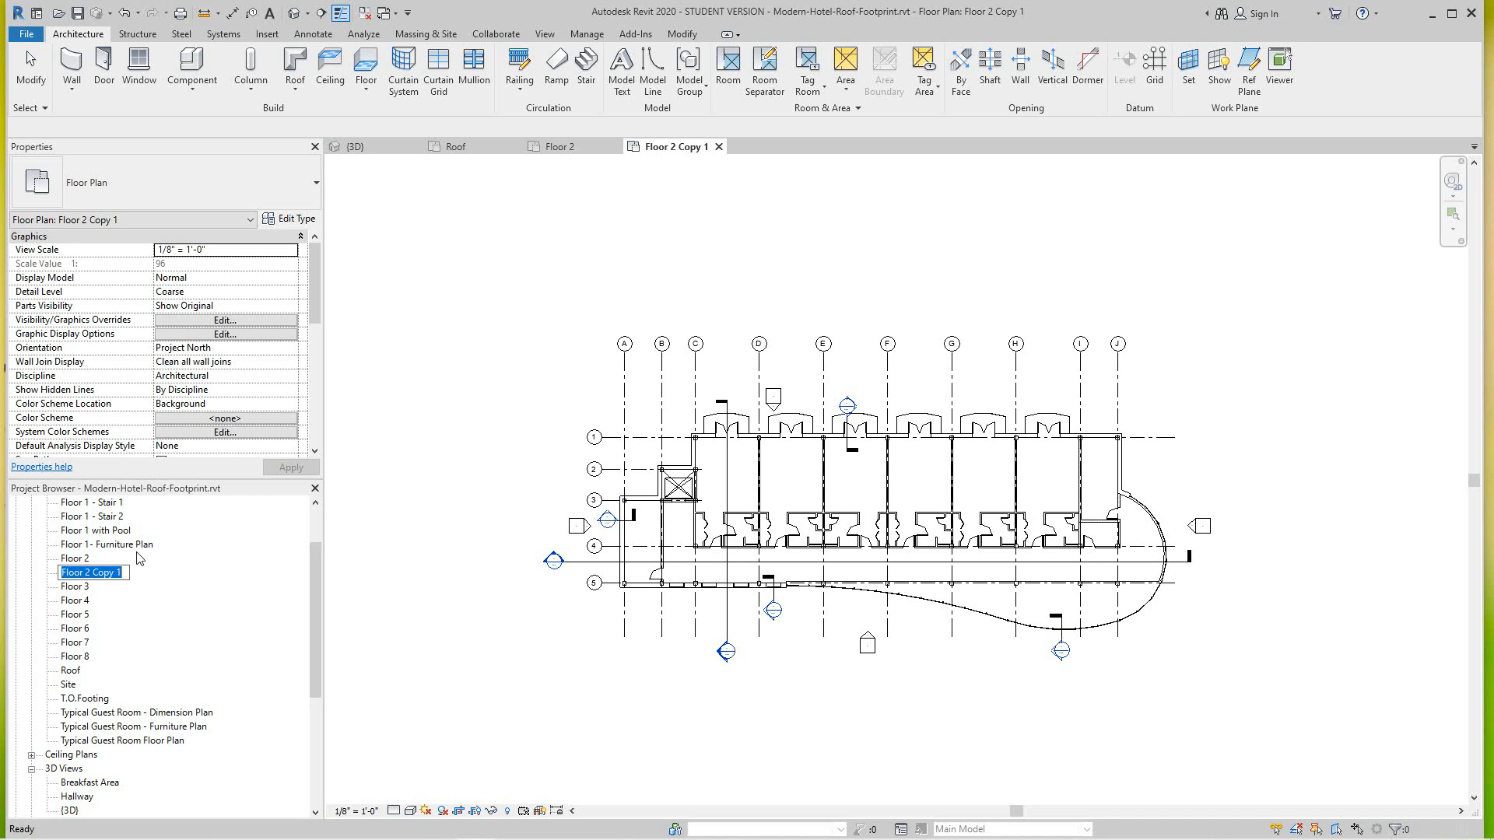
type("Roof Pool house")
key("Return")
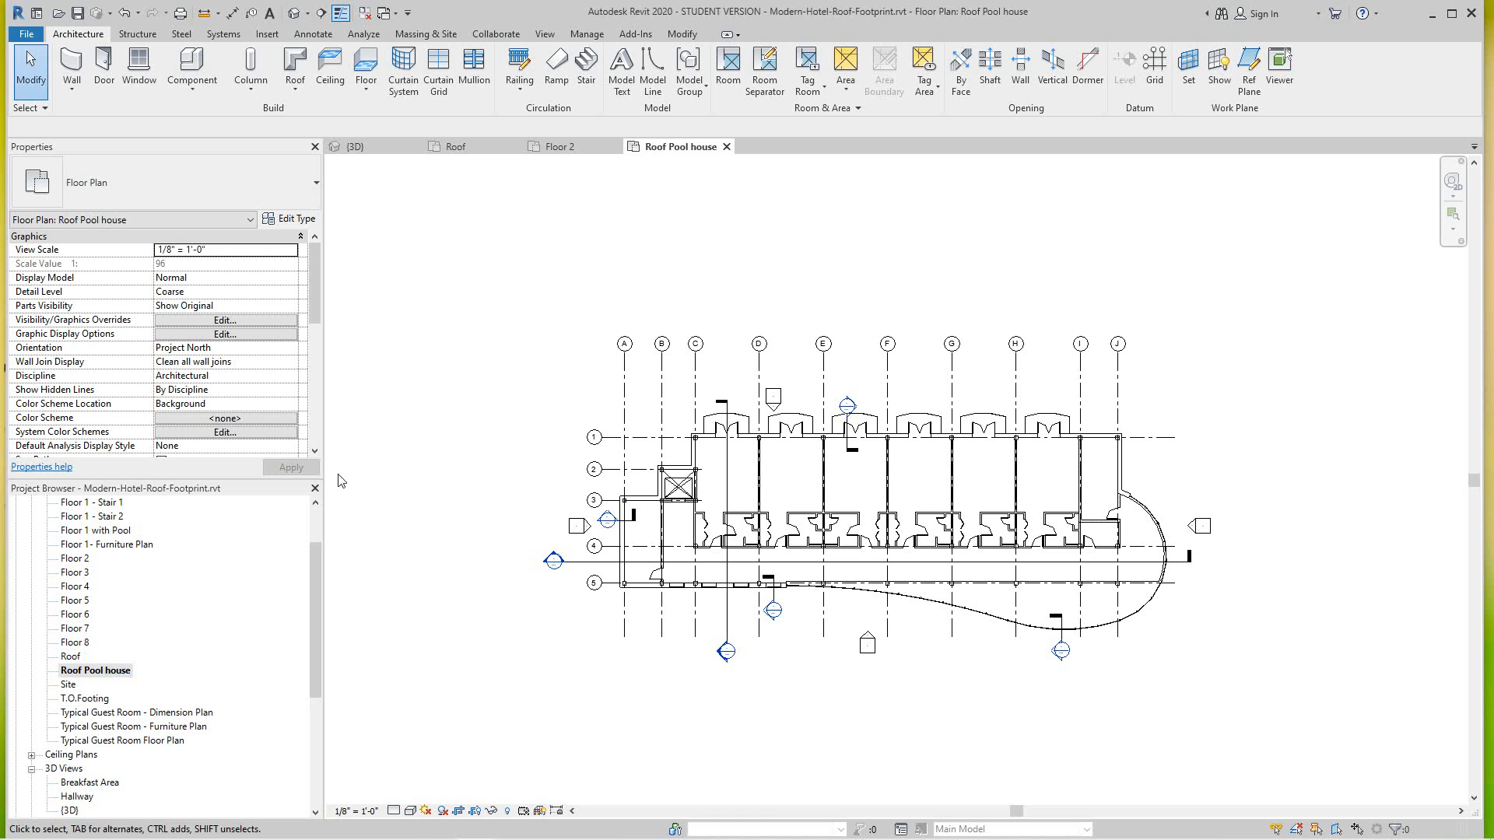
Step: Set the Roof Pool house plan's view range to top Floor 4, with bottom and view depth at Level Below (Floor 1)
scroll(319, 302, "down", 2)
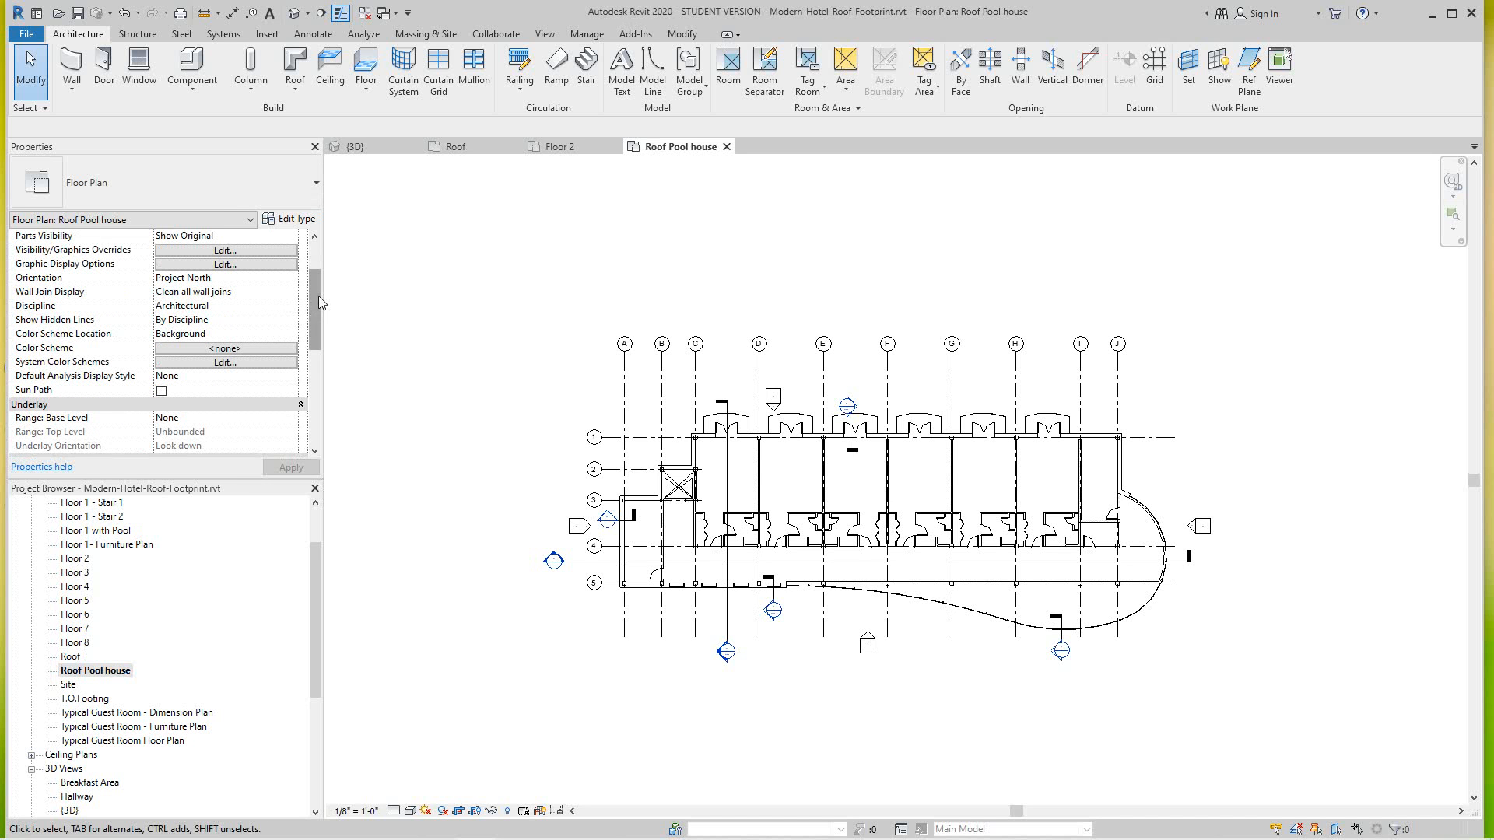
scroll(319, 302, "down", 1)
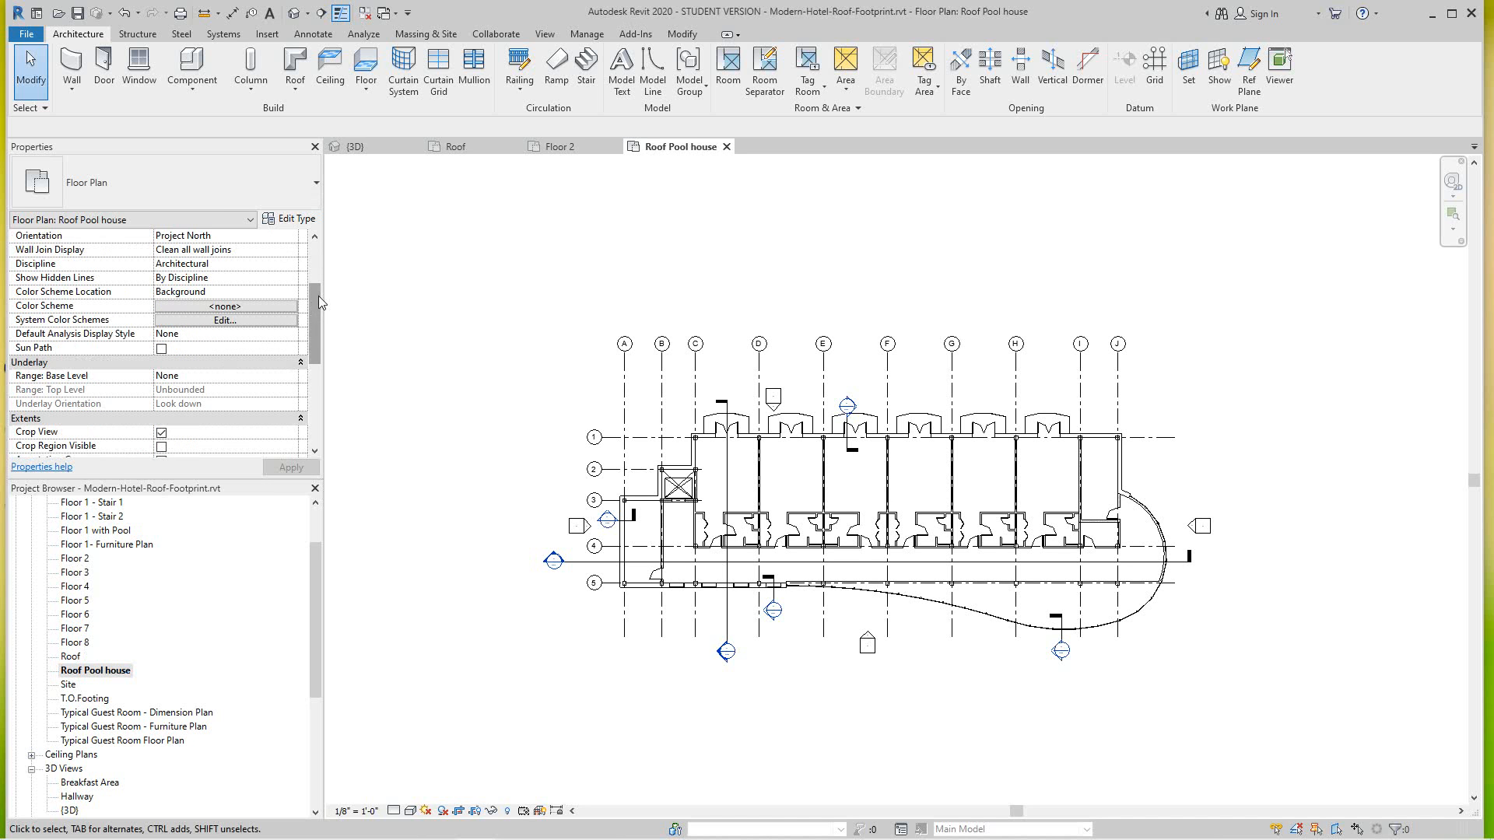
scroll(319, 302, "down", 2)
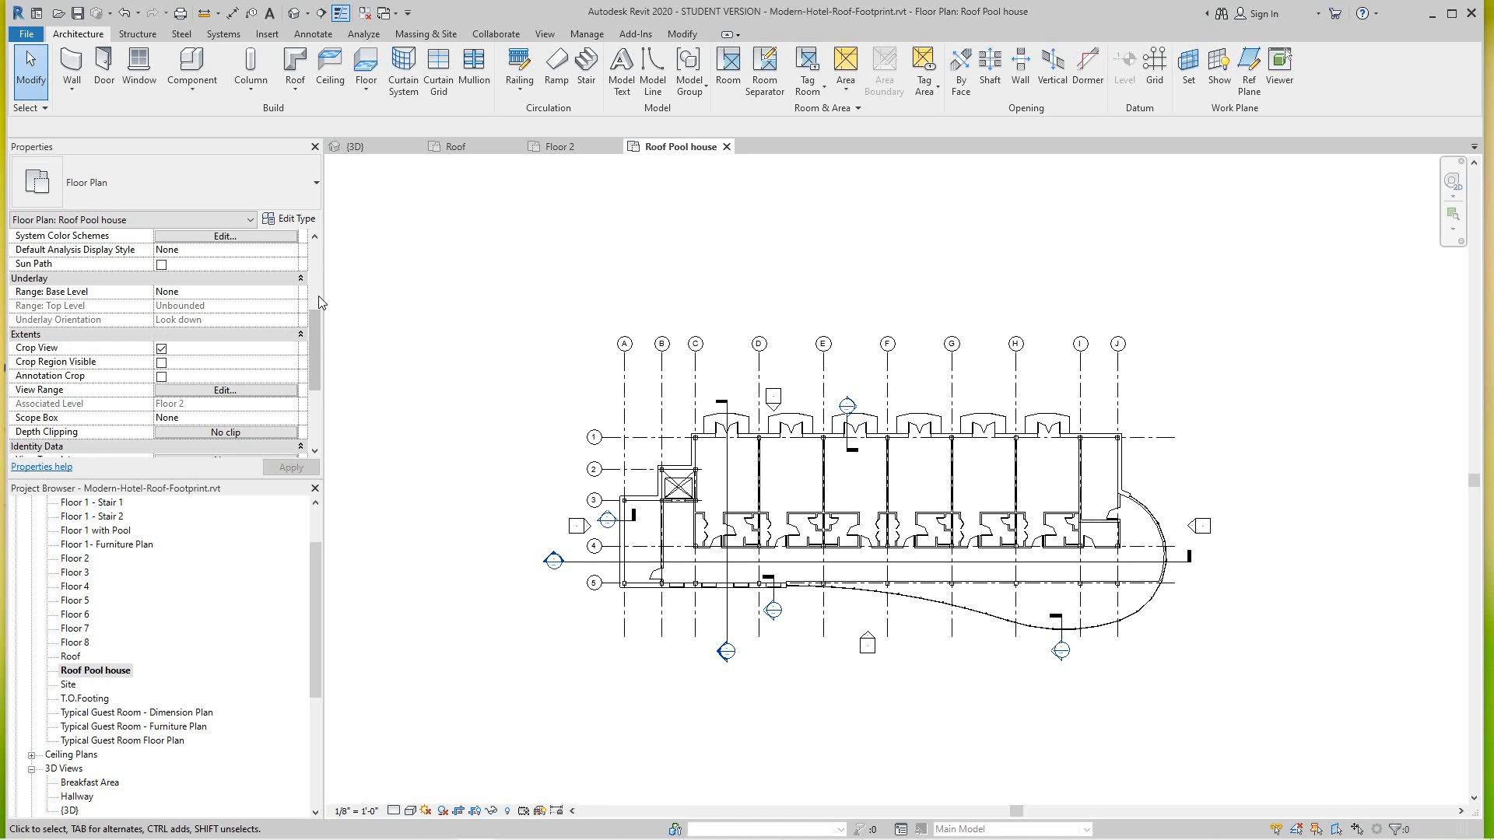
left_click(224, 392)
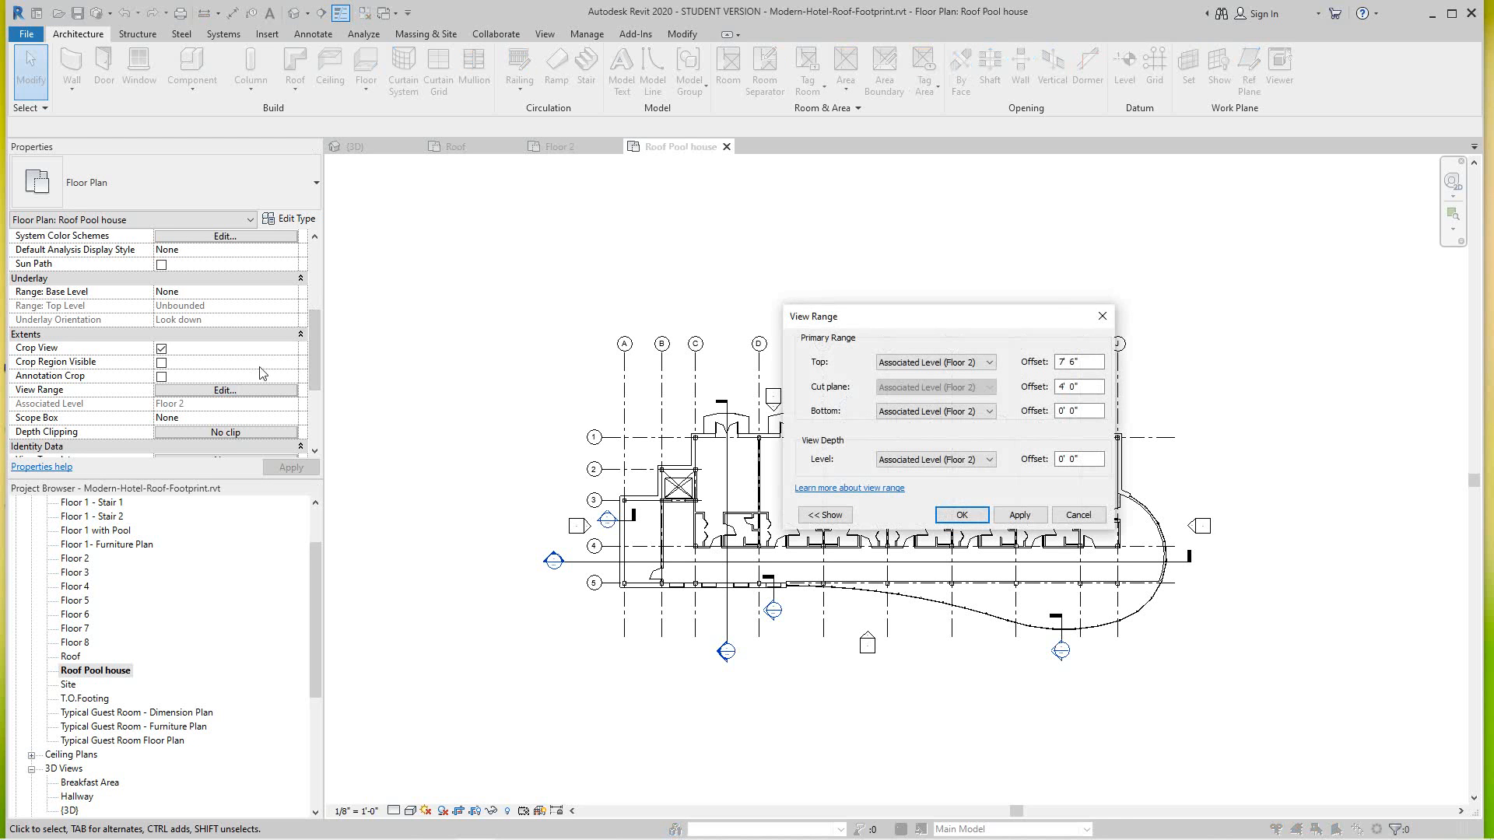
left_click(990, 363)
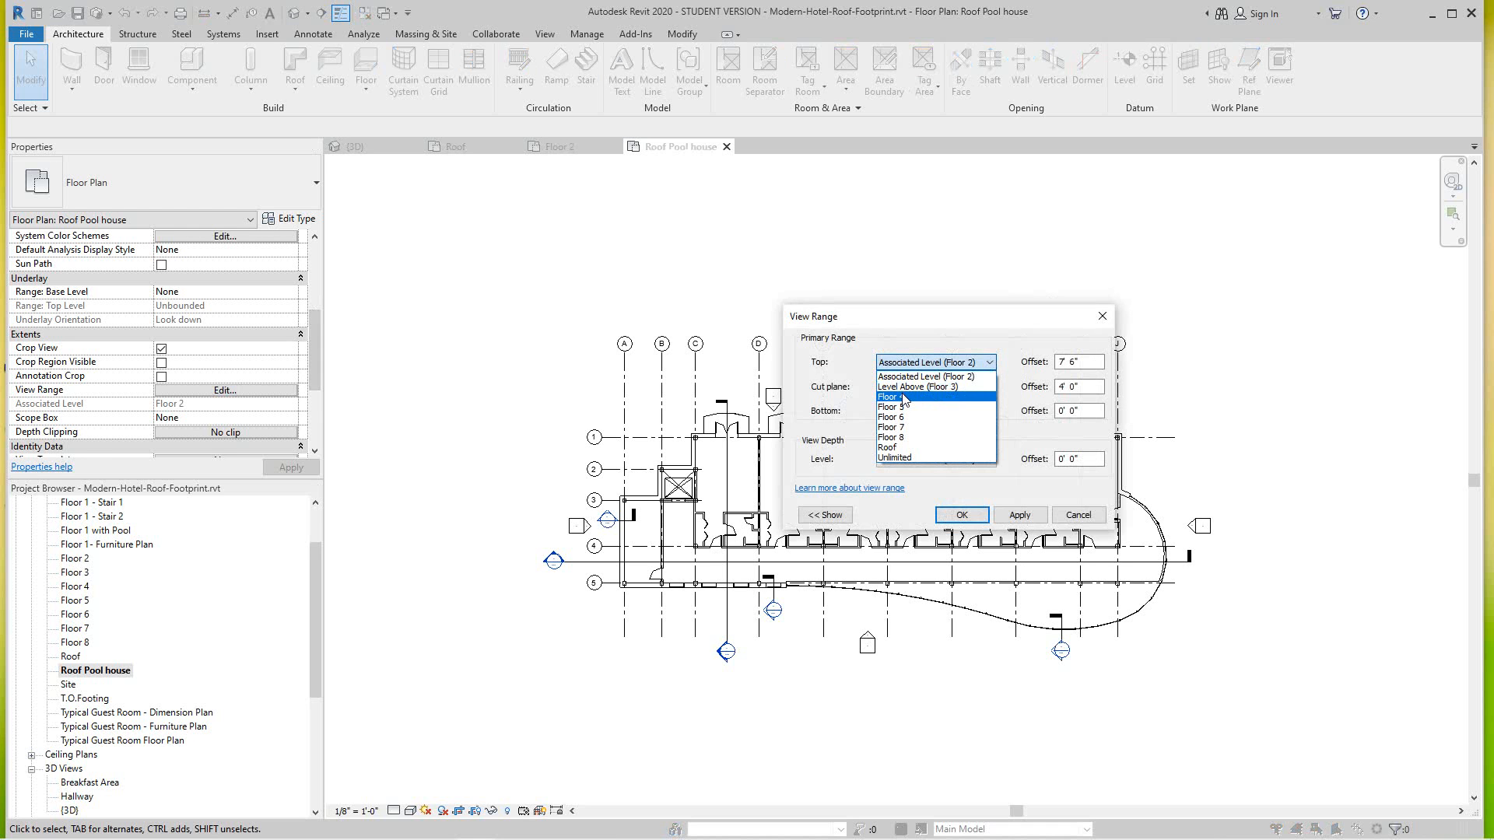
left_click(903, 398)
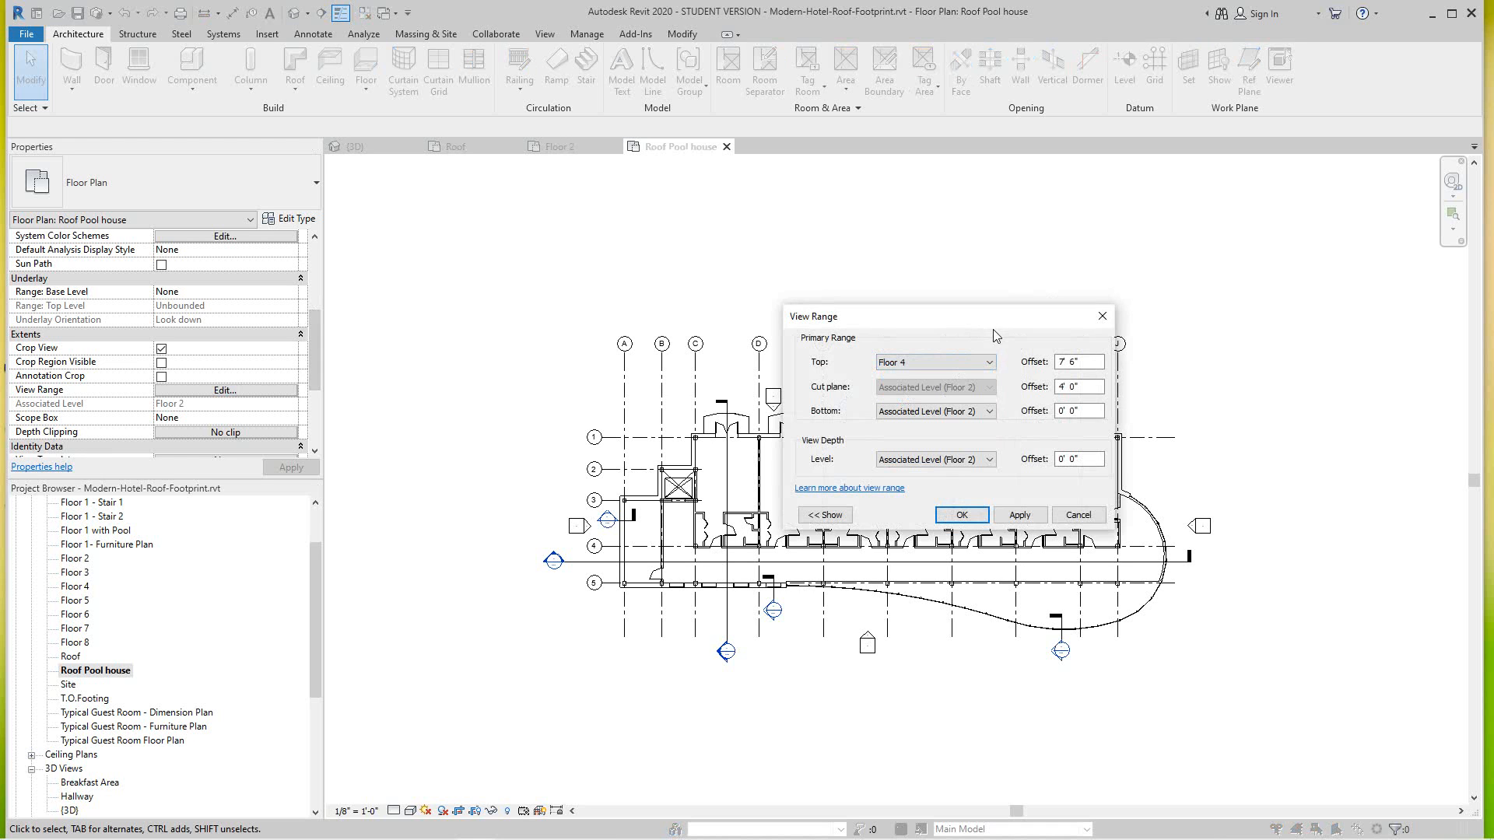
left_click(991, 413)
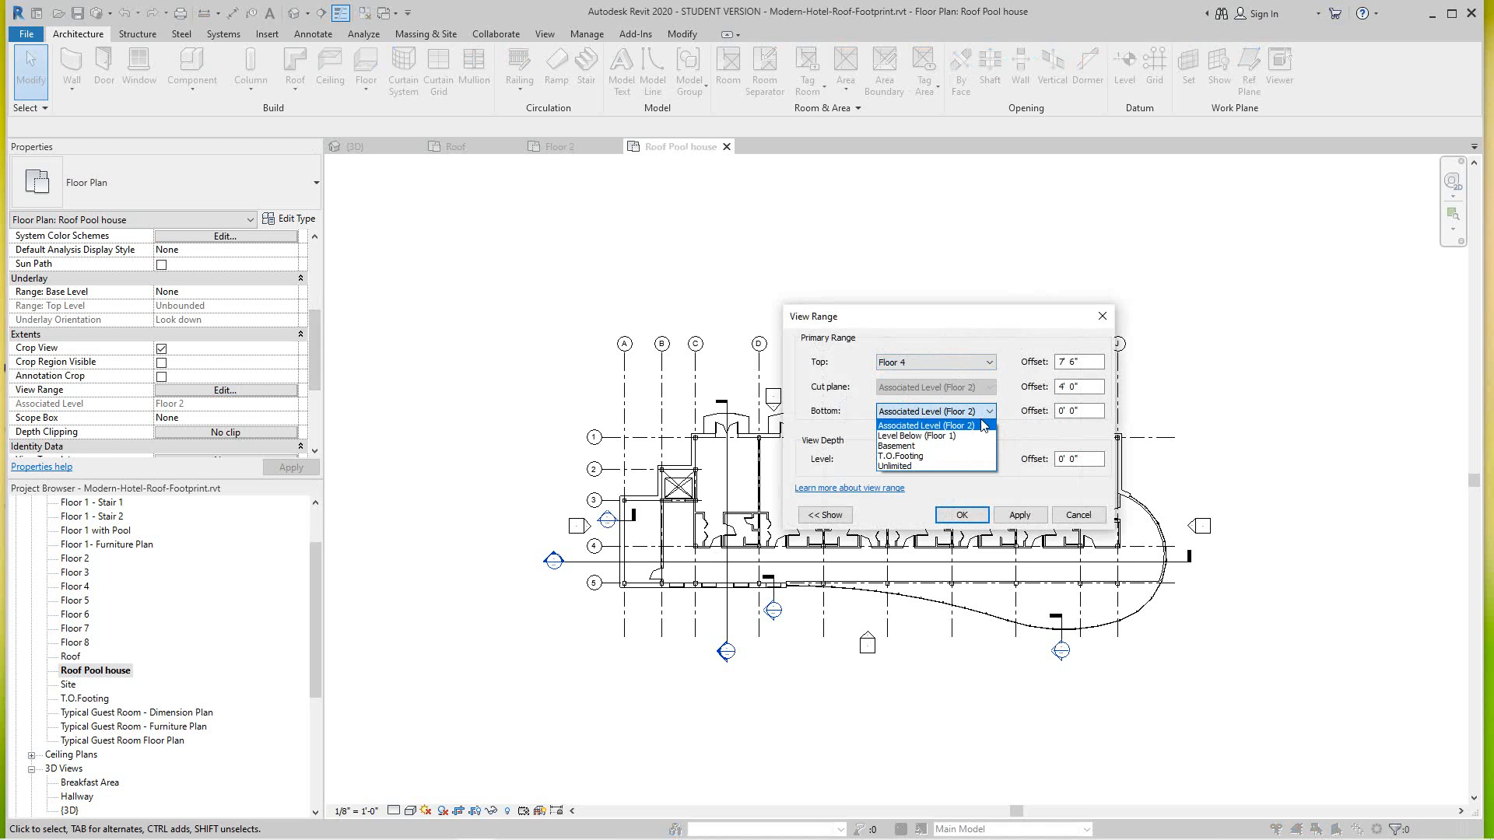
left_click(951, 438)
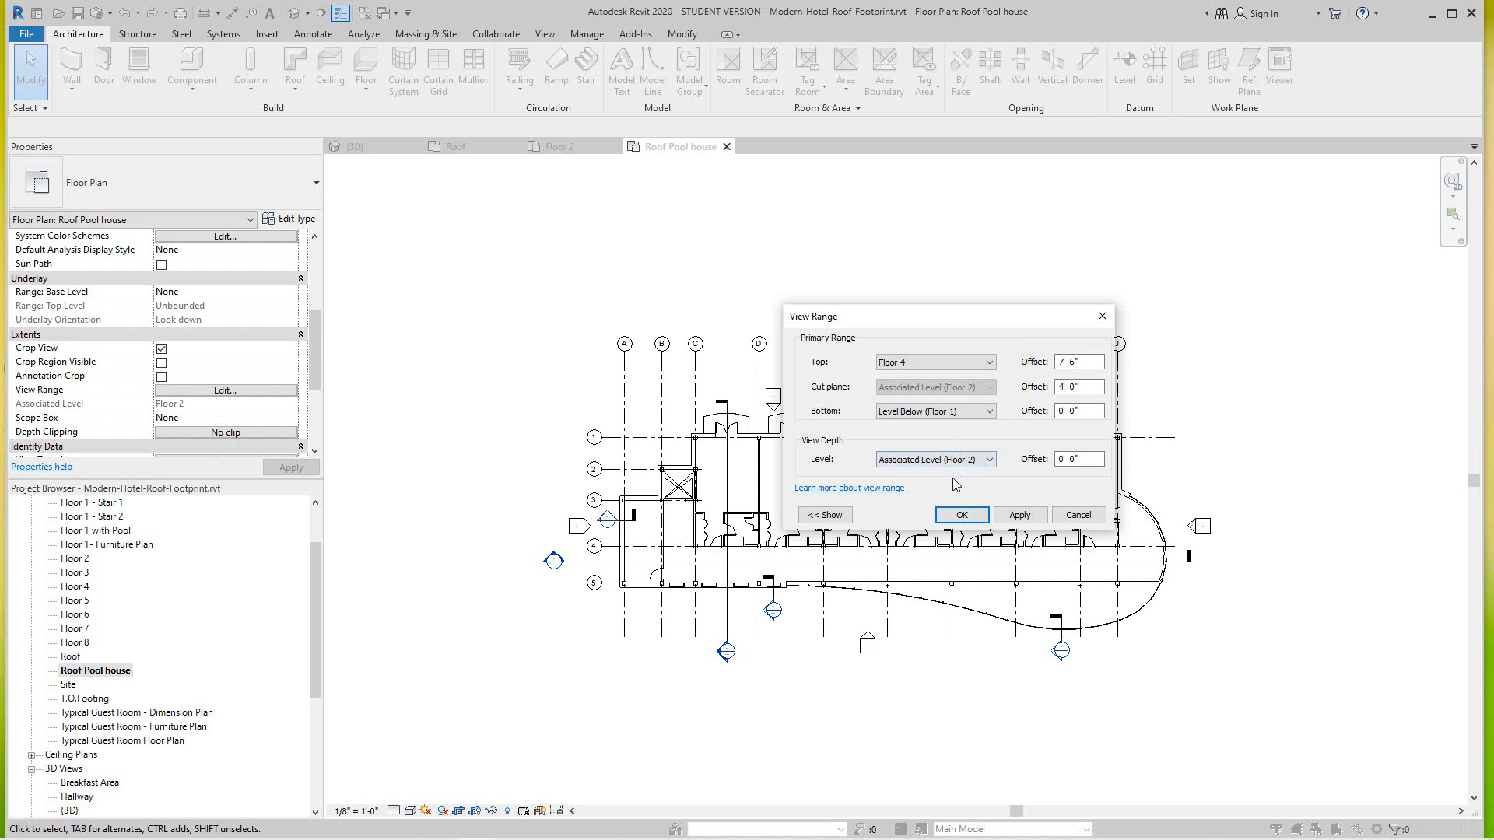
left_click(991, 460)
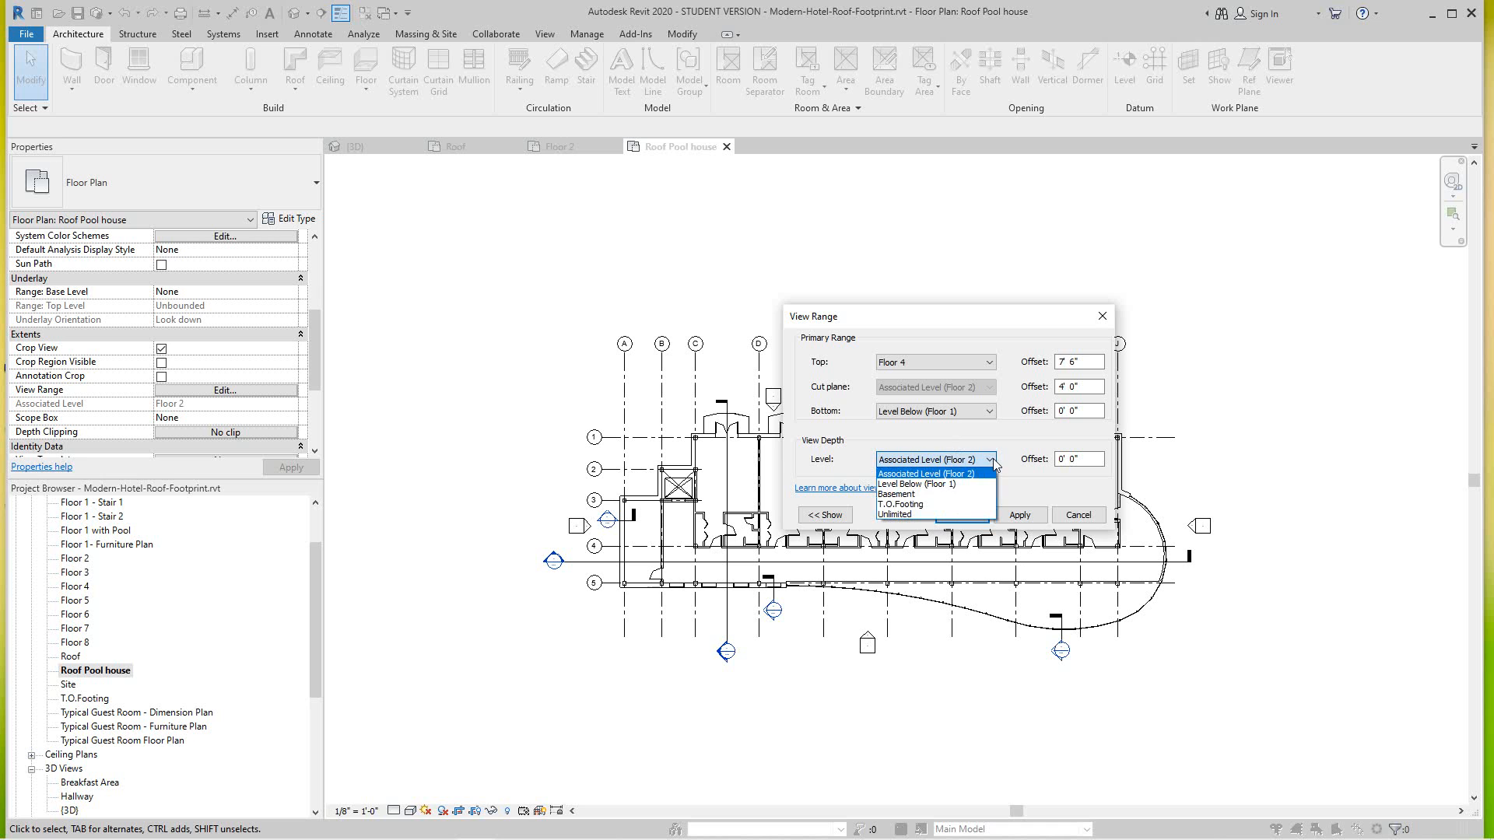
left_click(944, 484)
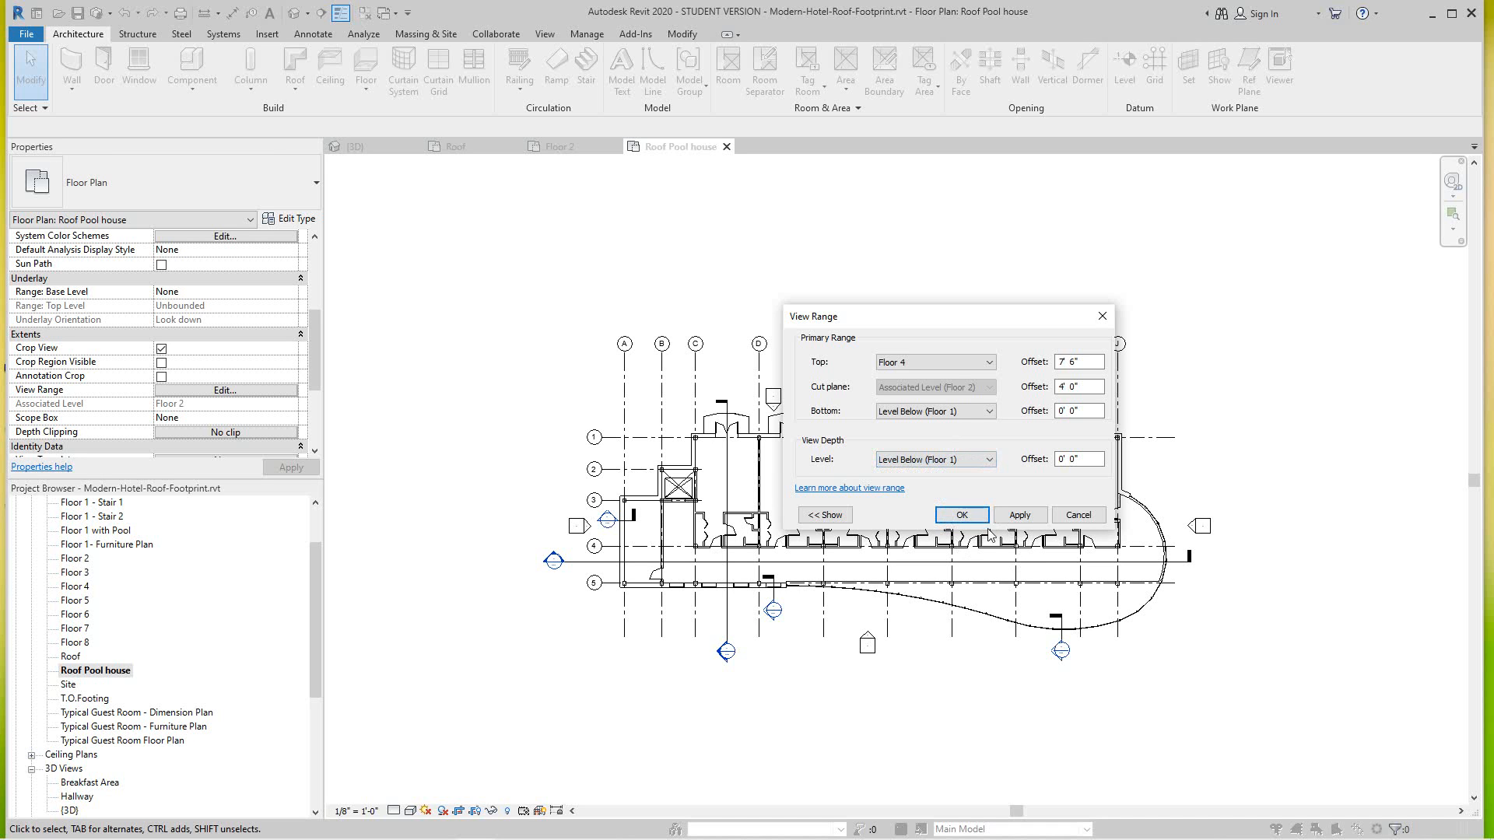
left_click(1021, 517)
left_click(963, 517)
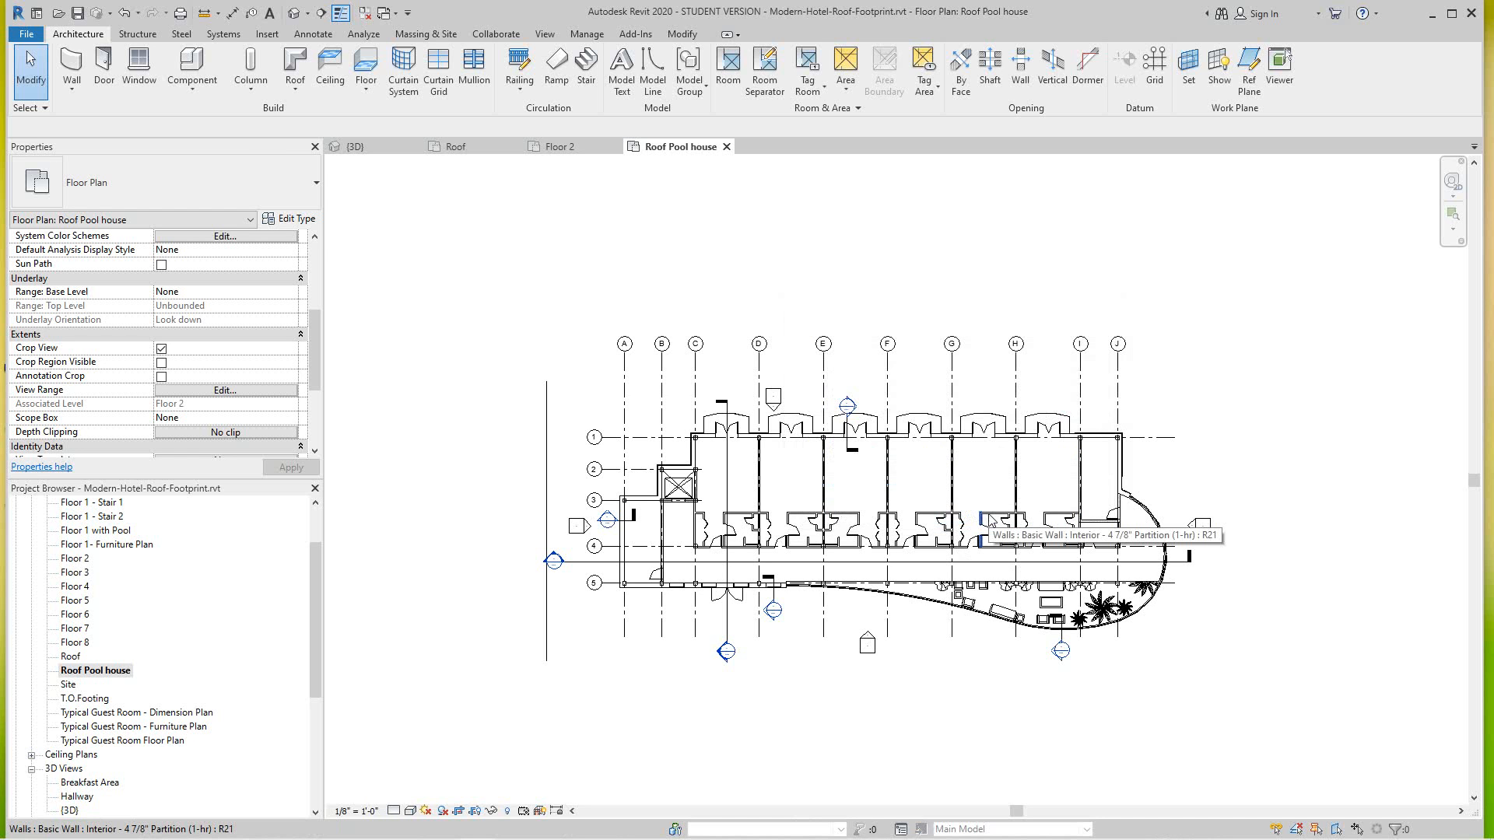
Step: Show the crop region and extend its upper edge past the pool building behind the hotel
scroll(1011, 513, "down", 1)
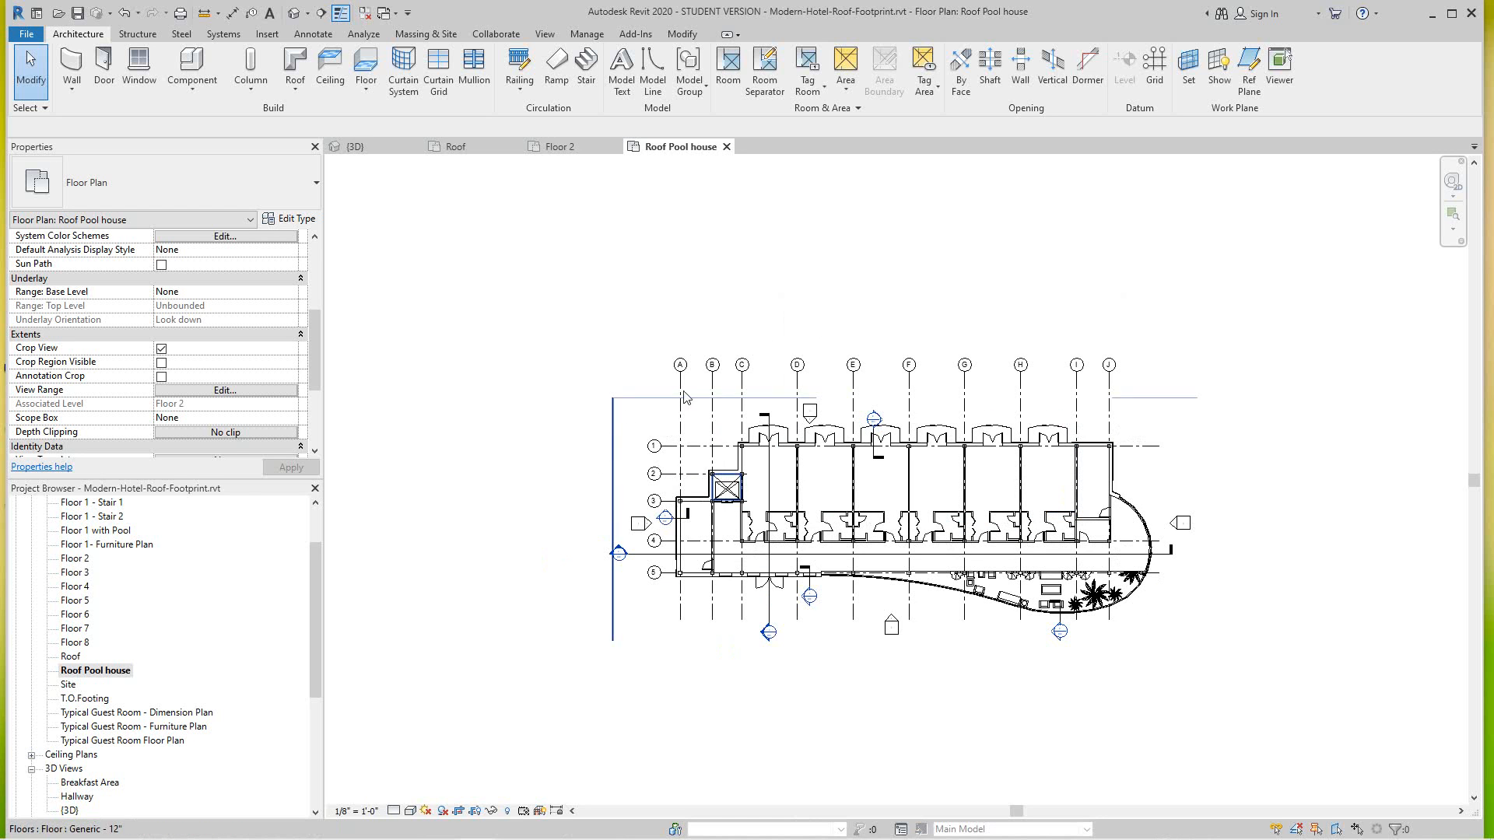
left_click(474, 811)
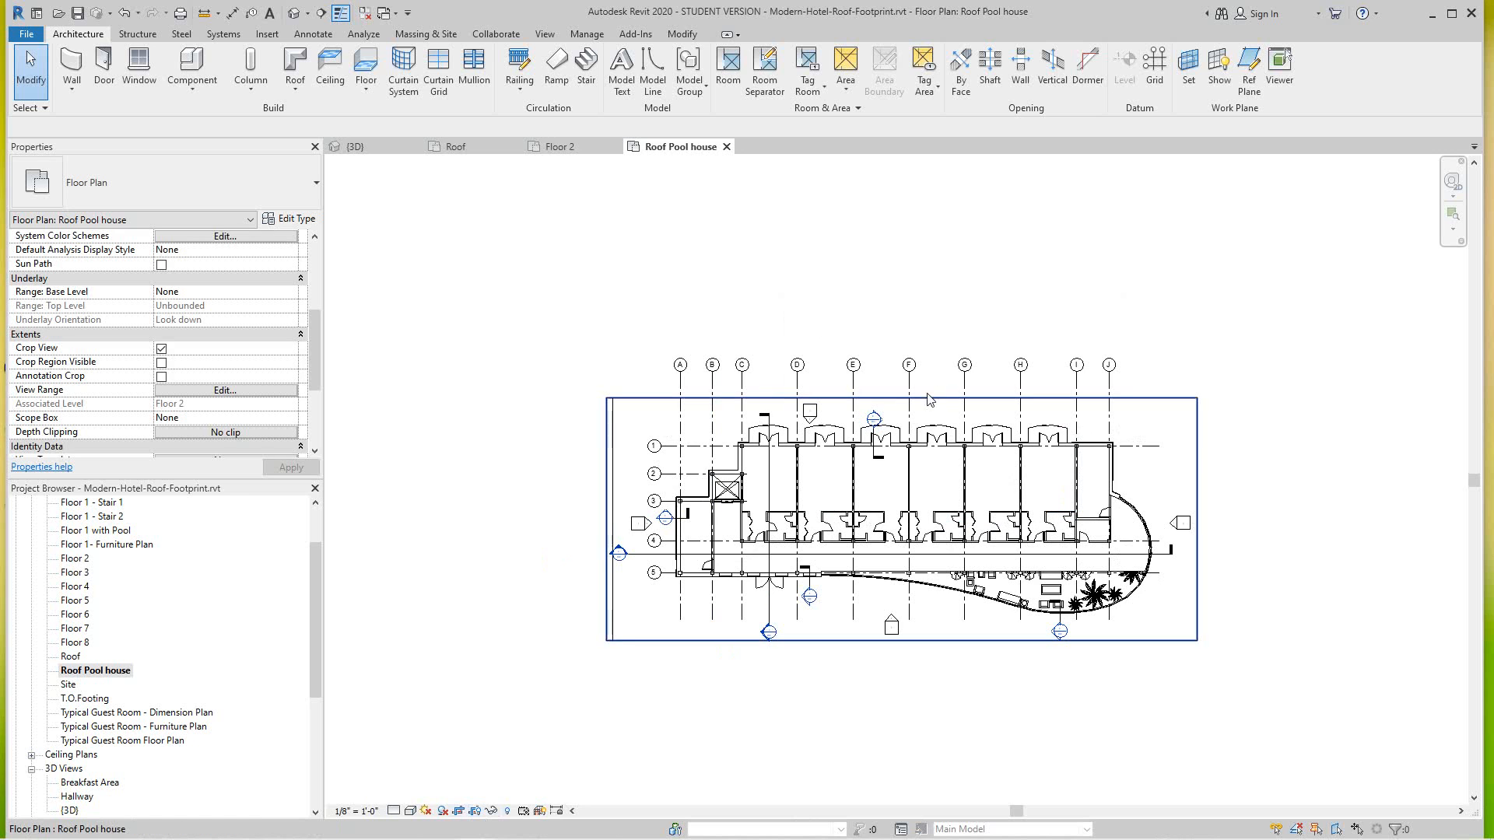
left_click(930, 398)
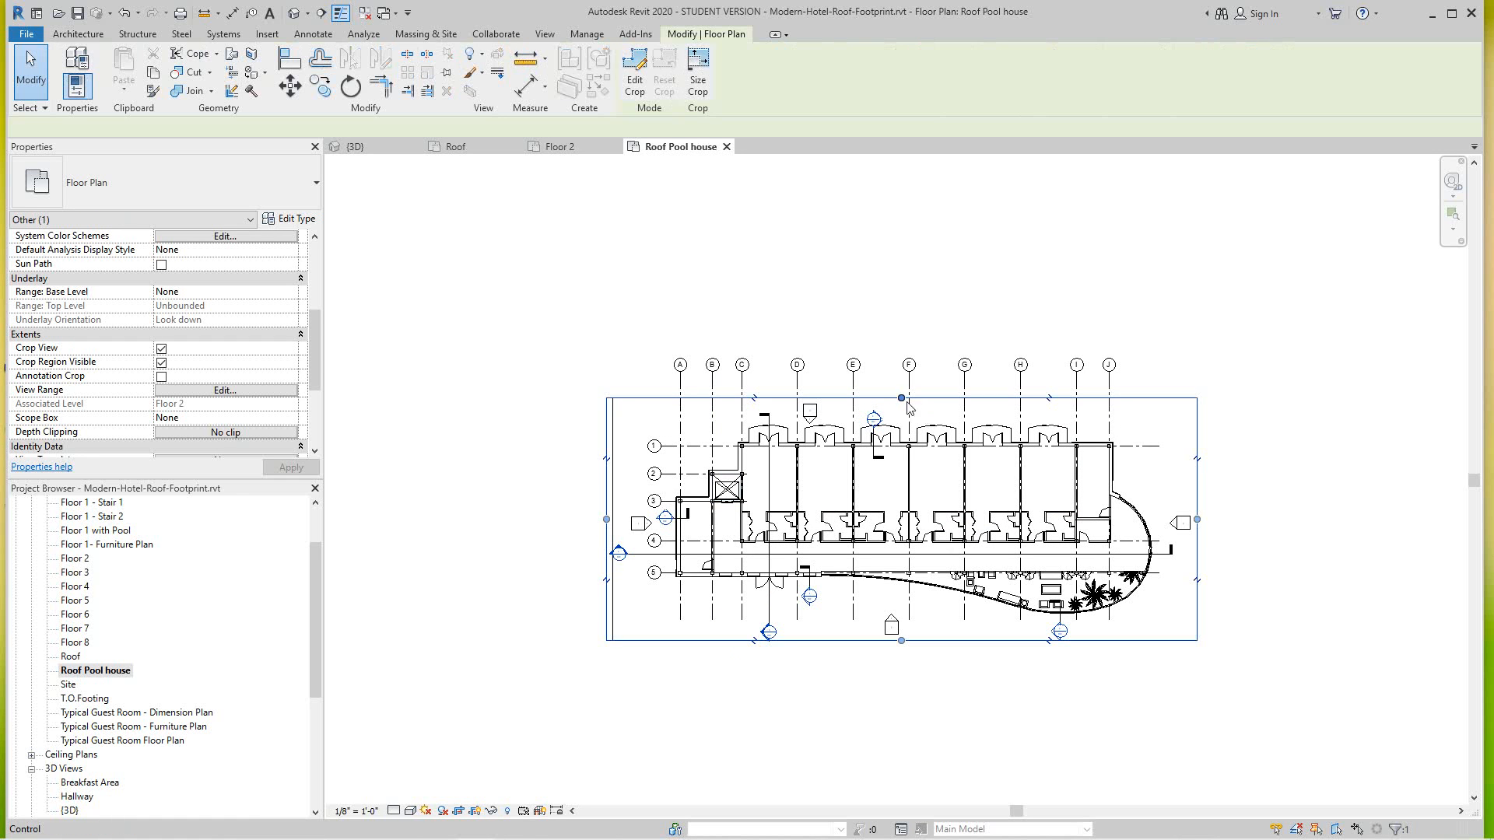
left_click_drag(901, 397, 895, 235)
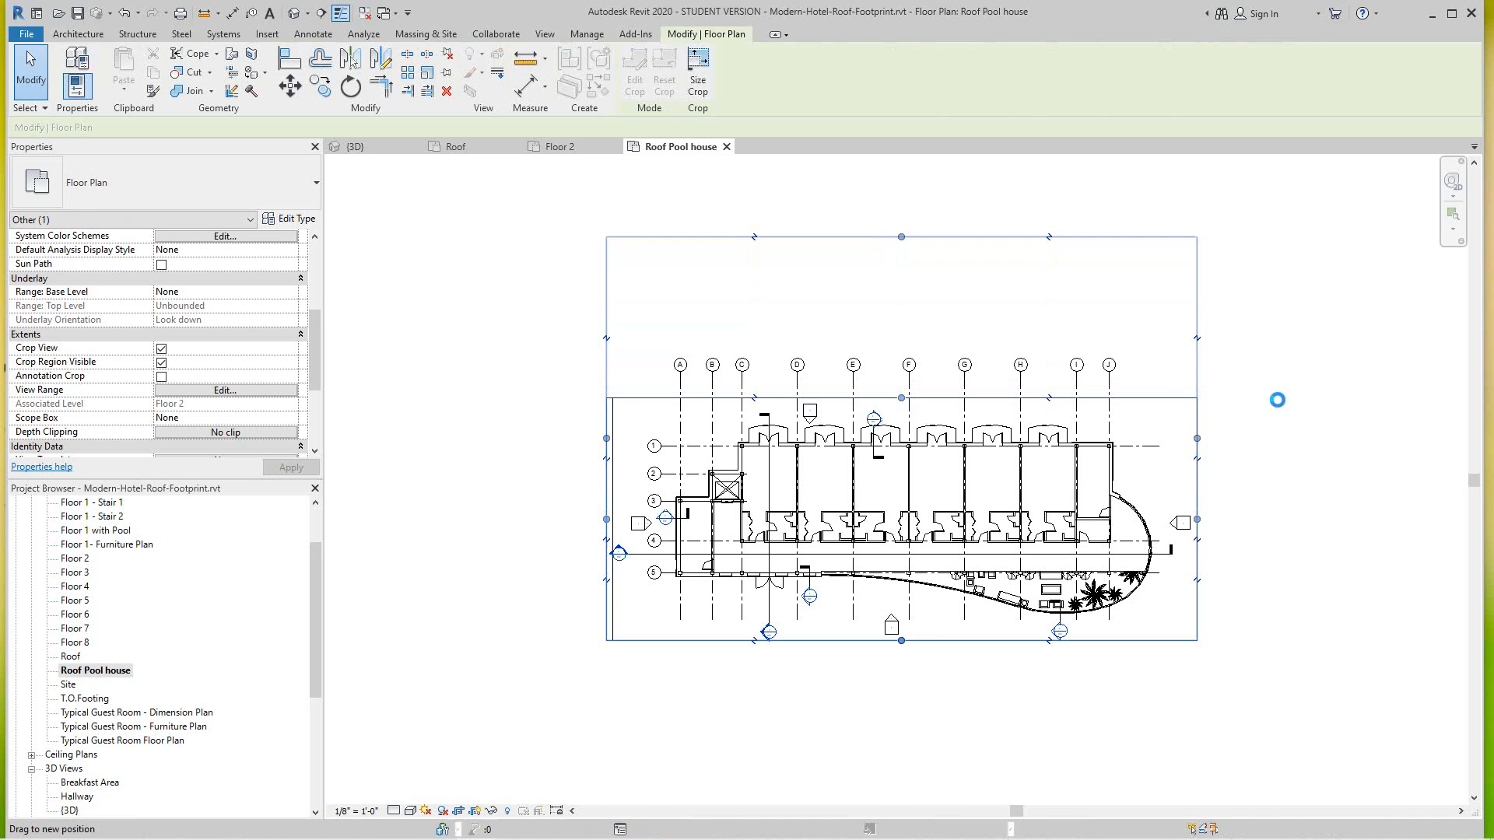
Step: Pull in the lower, left and right edges of the crop region so it closely frames the pool building
scroll(1279, 401, "down", 1)
middle_click_drag(1289, 416, 1283, 433)
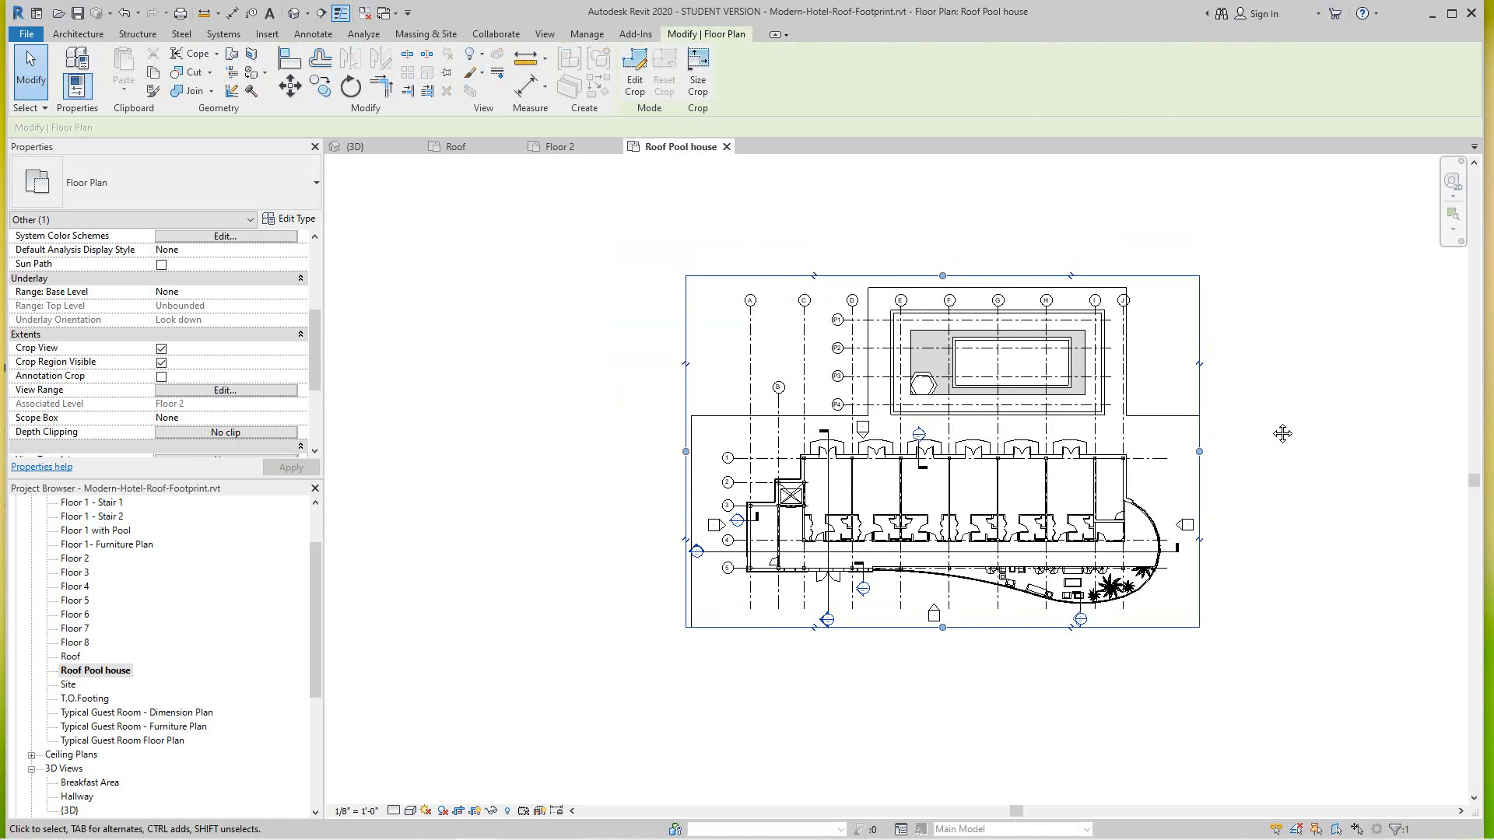
scroll(1282, 434, "up", 1)
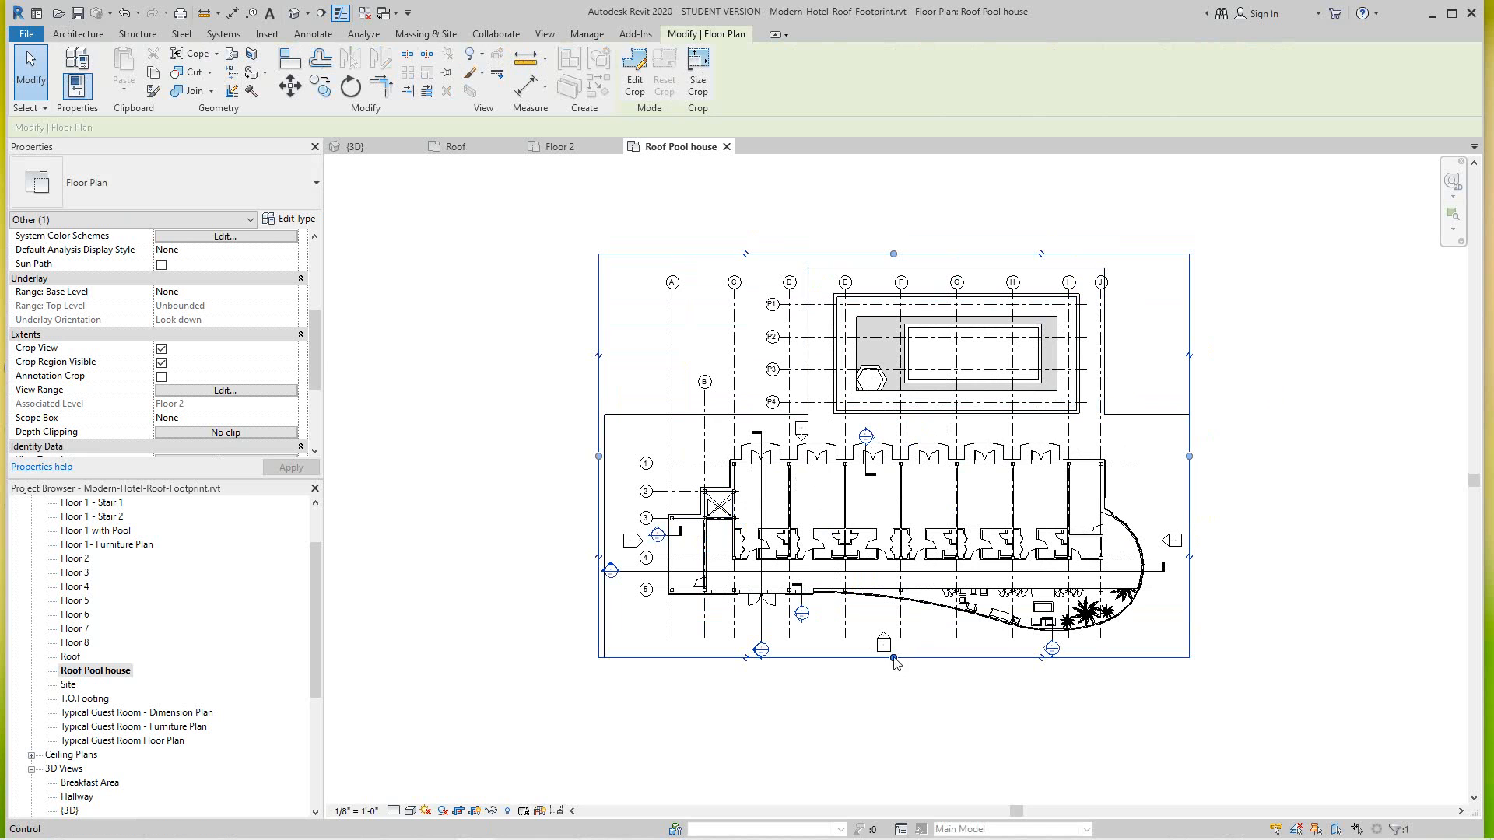
left_click_drag(895, 660, 926, 437)
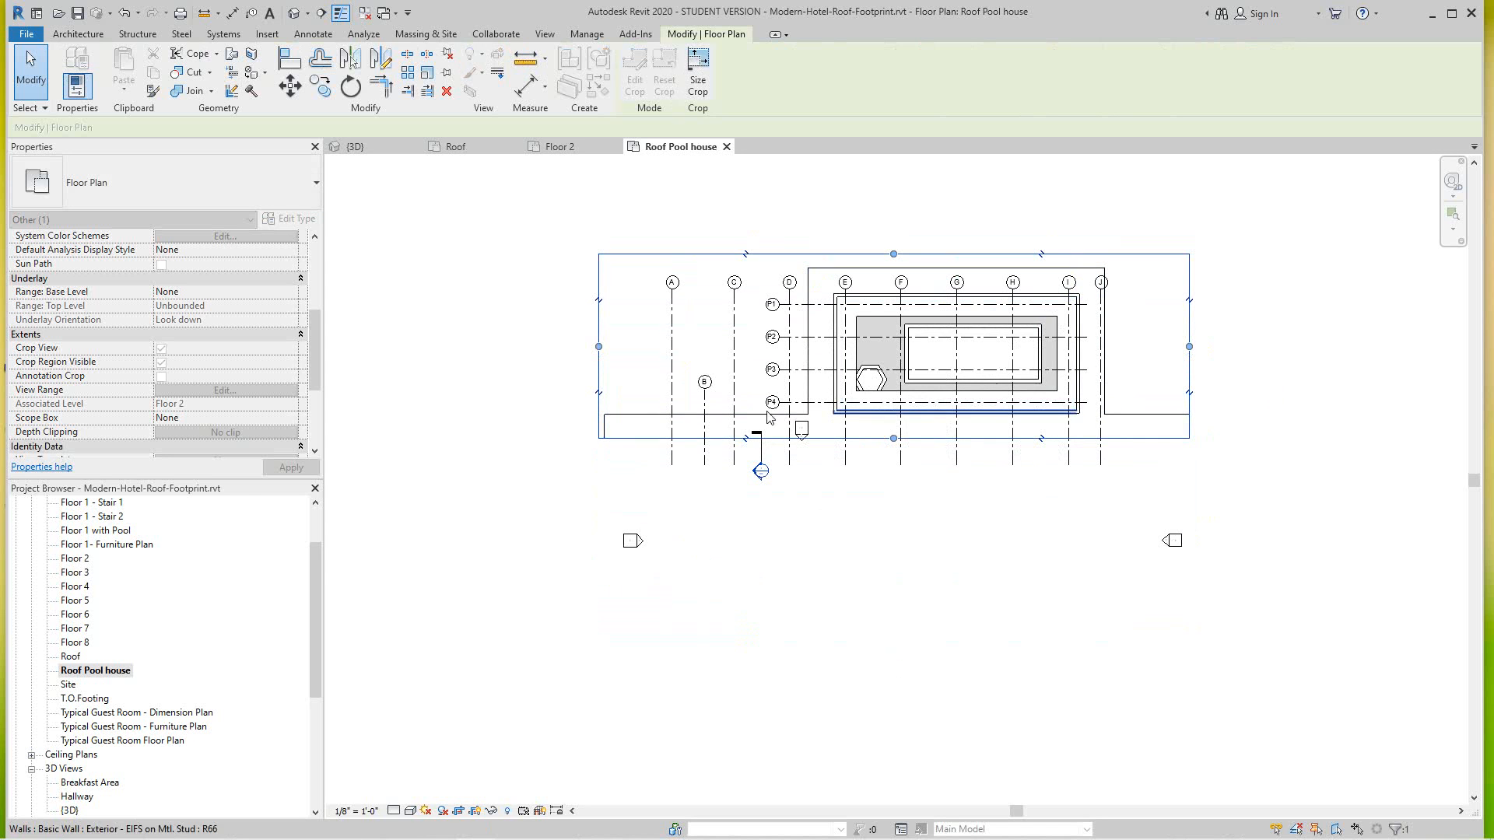
left_click(599, 346)
left_click_drag(598, 347, 729, 323)
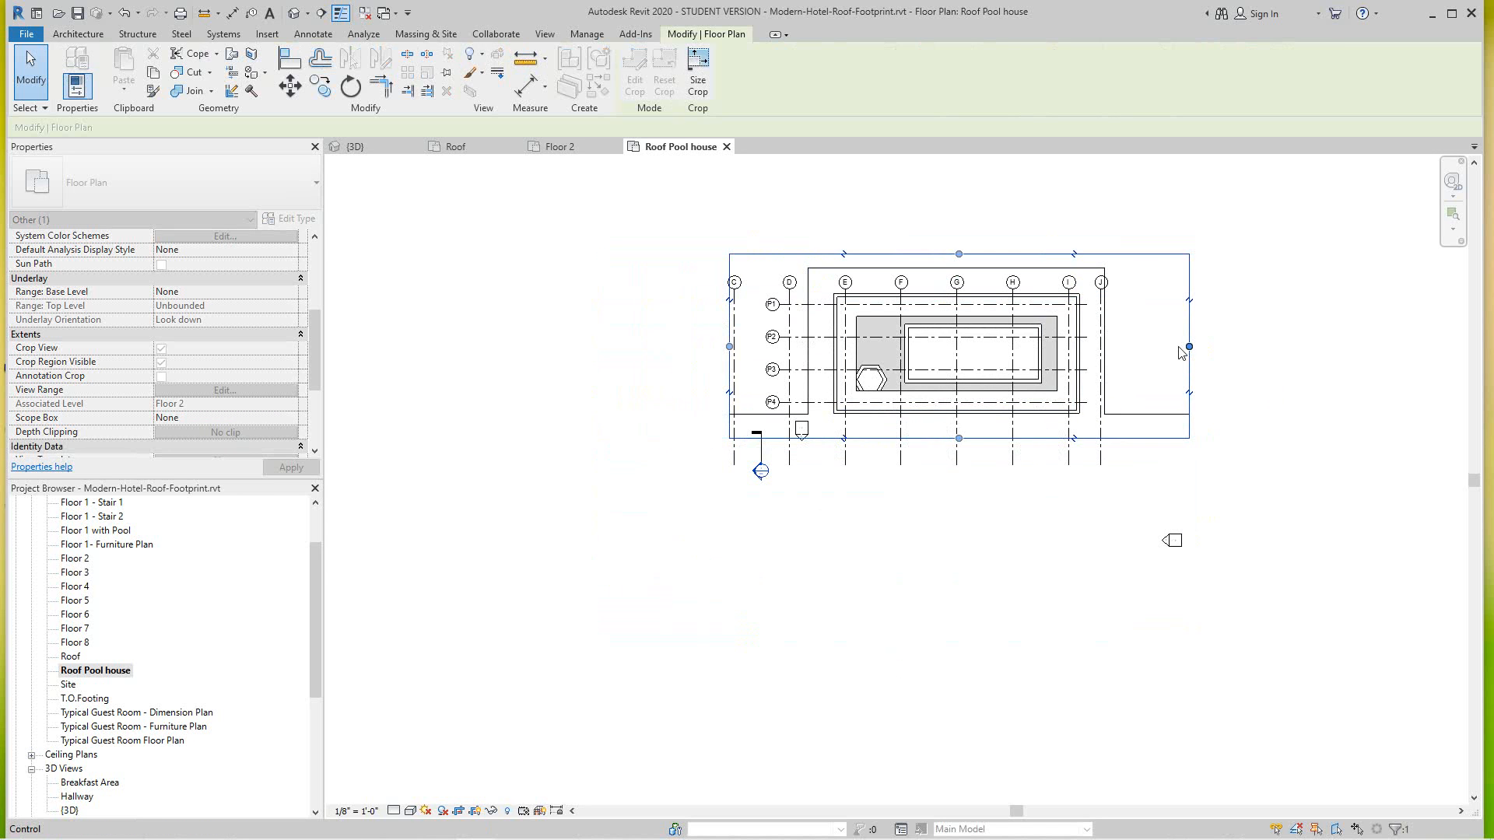
left_click_drag(1189, 347, 1151, 346)
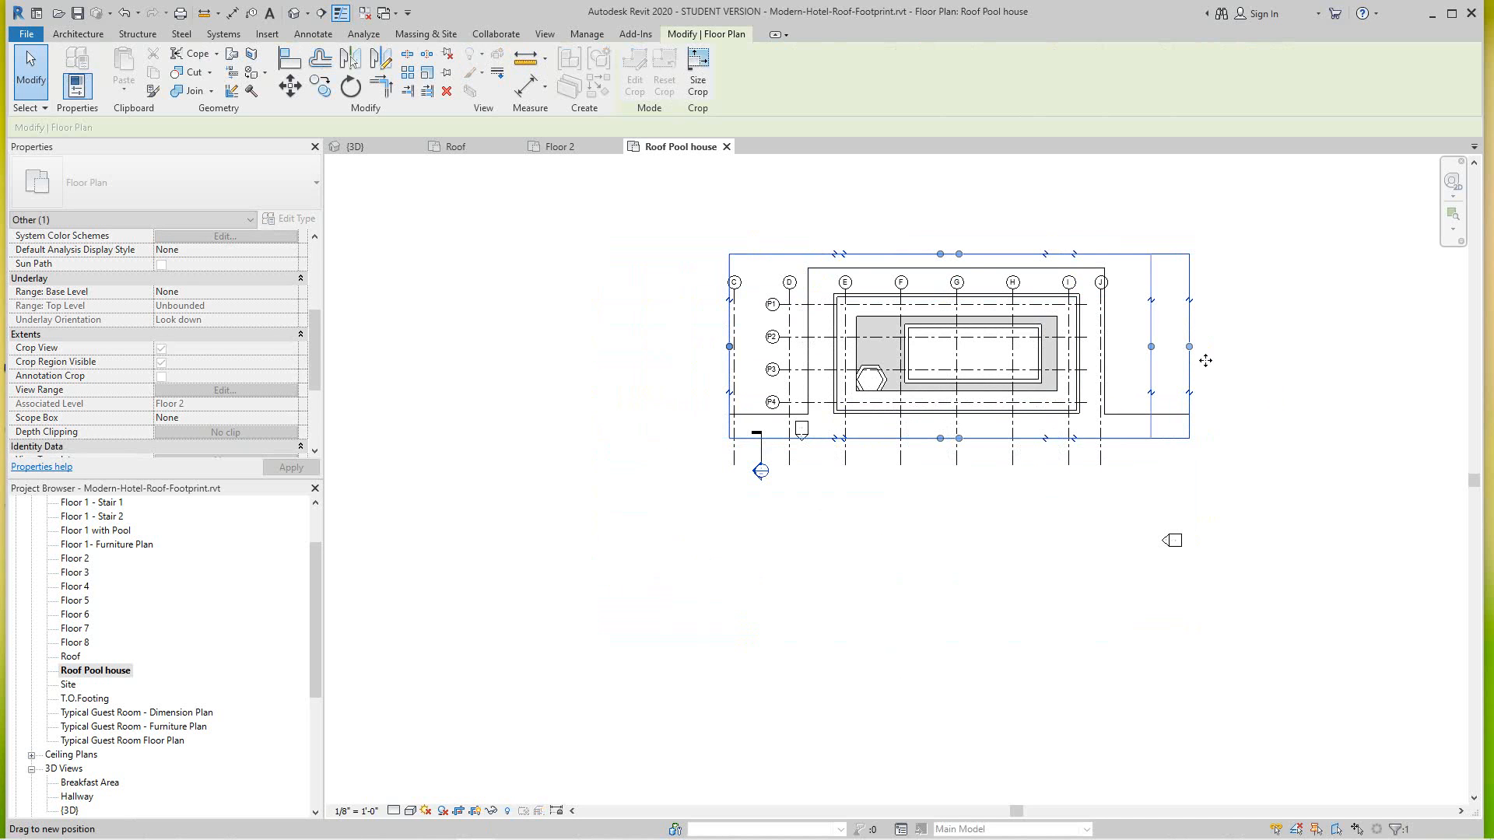
middle_click(1245, 366)
middle_click(1246, 366)
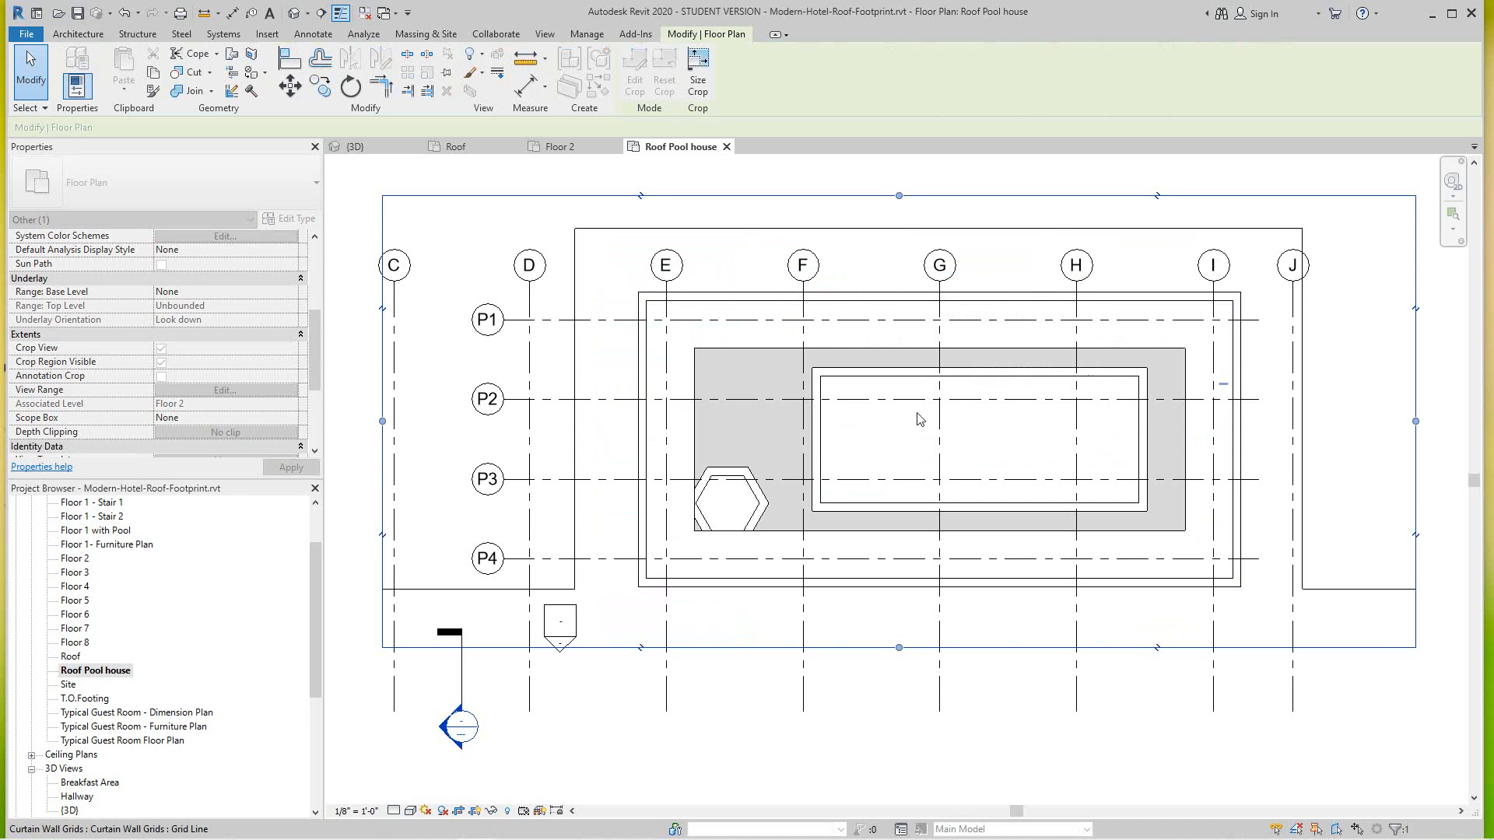
Step: Hide the whole Grids category in the Roof Pool house plan
left_click(550, 321)
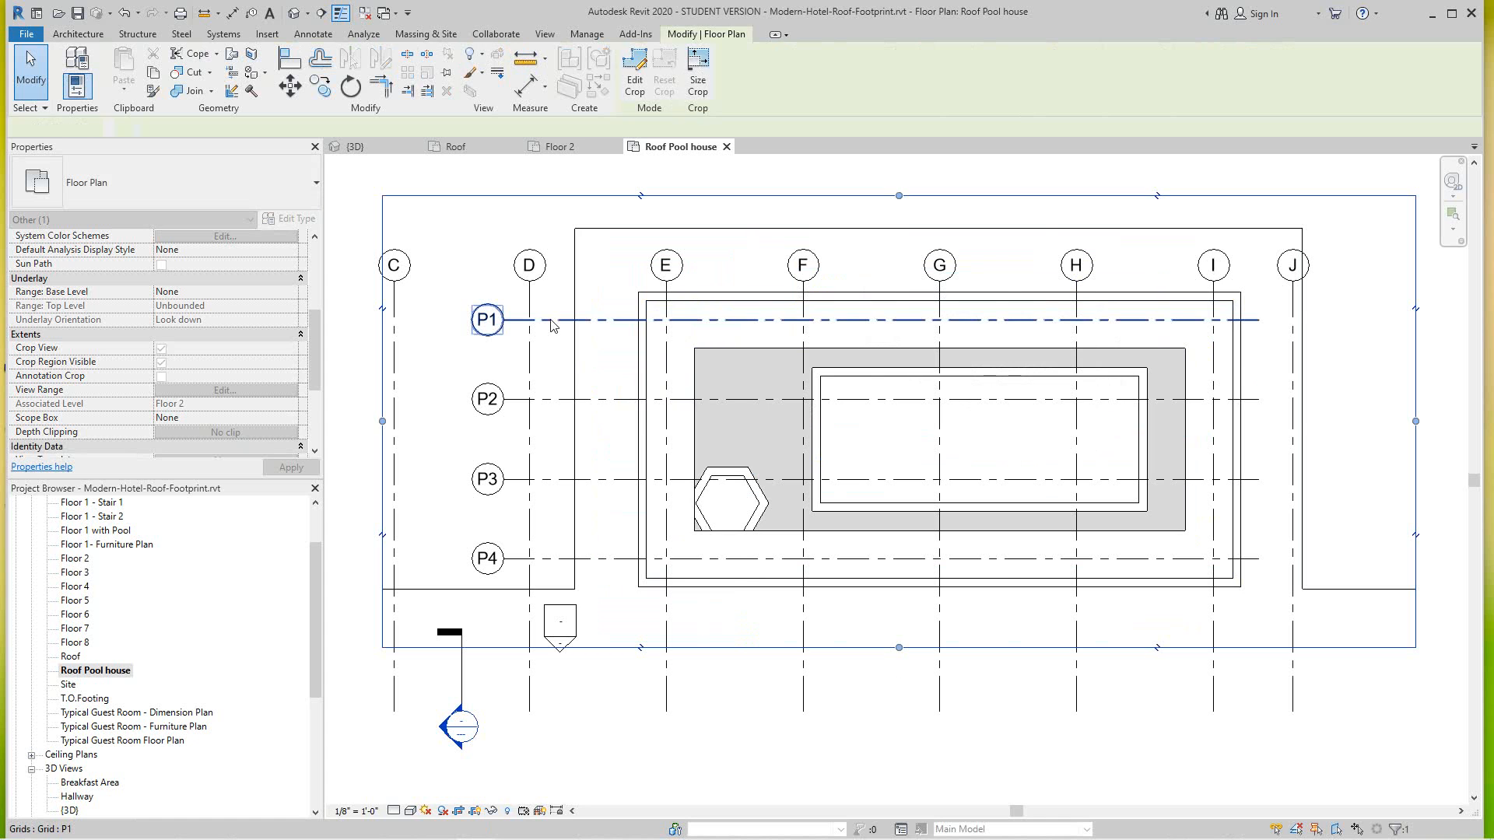
right_click(551, 321)
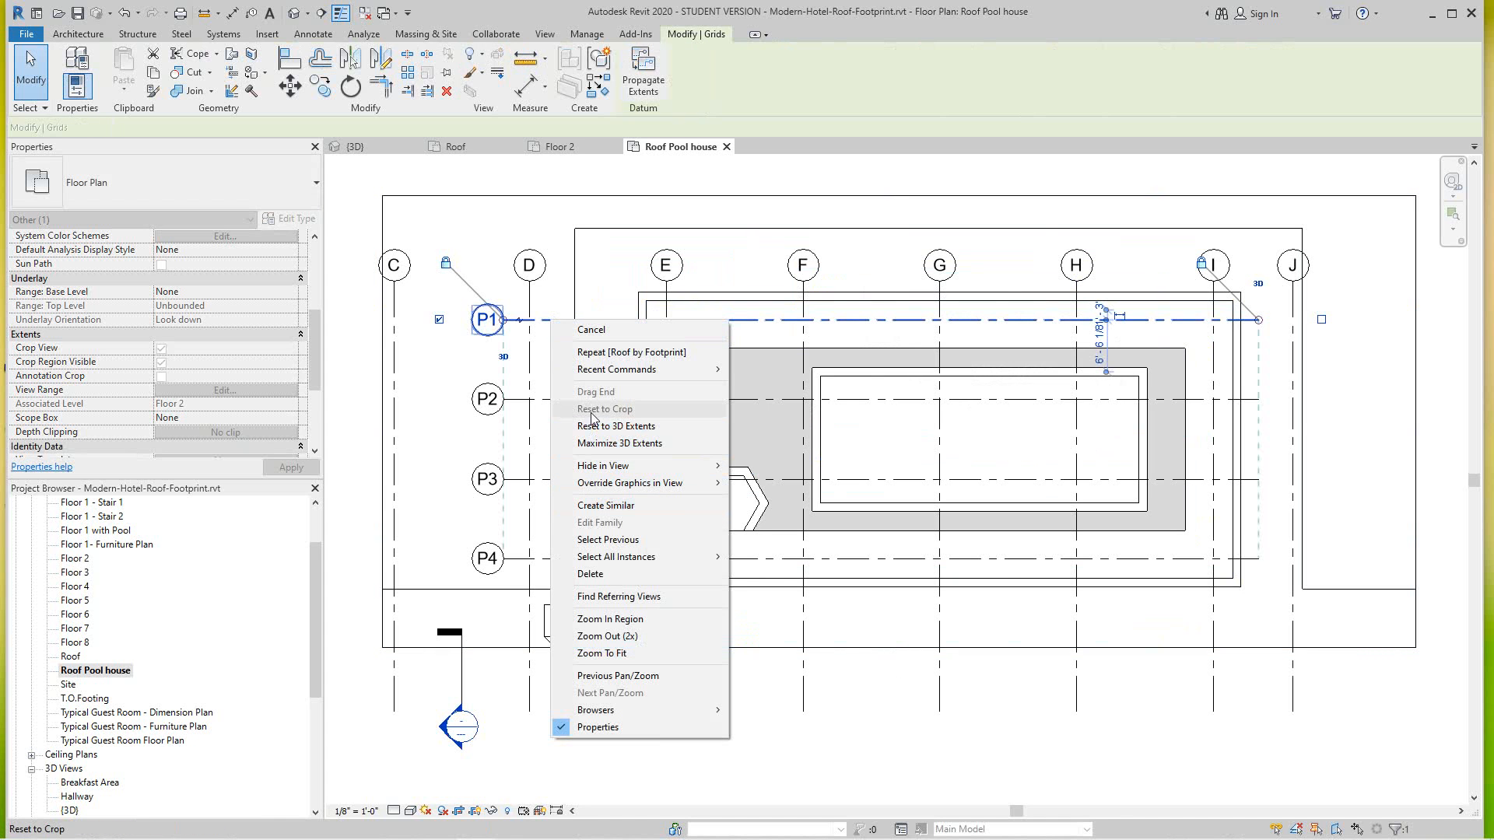
mouse_move(653, 467)
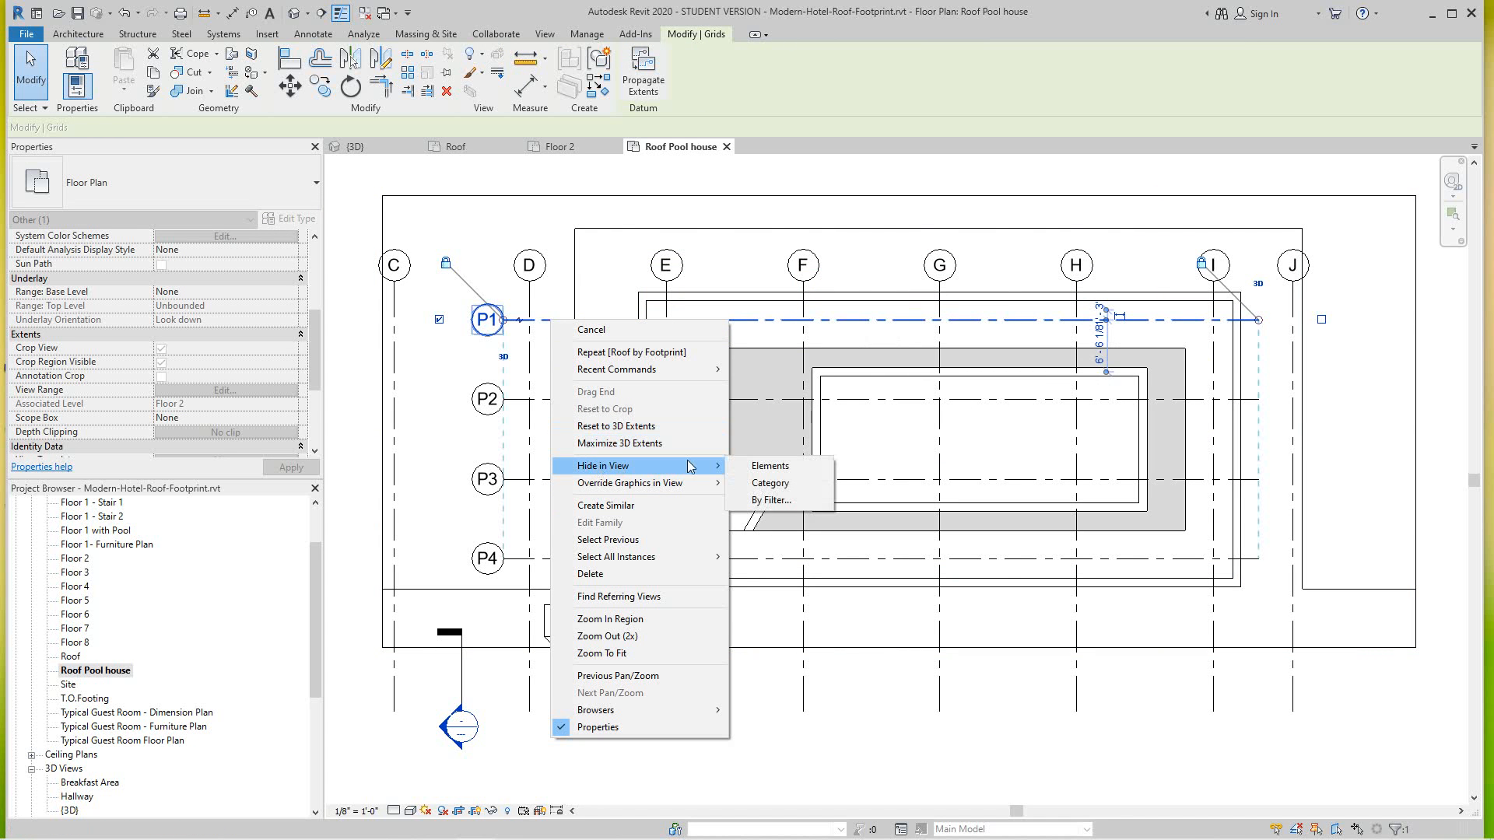
left_click(766, 483)
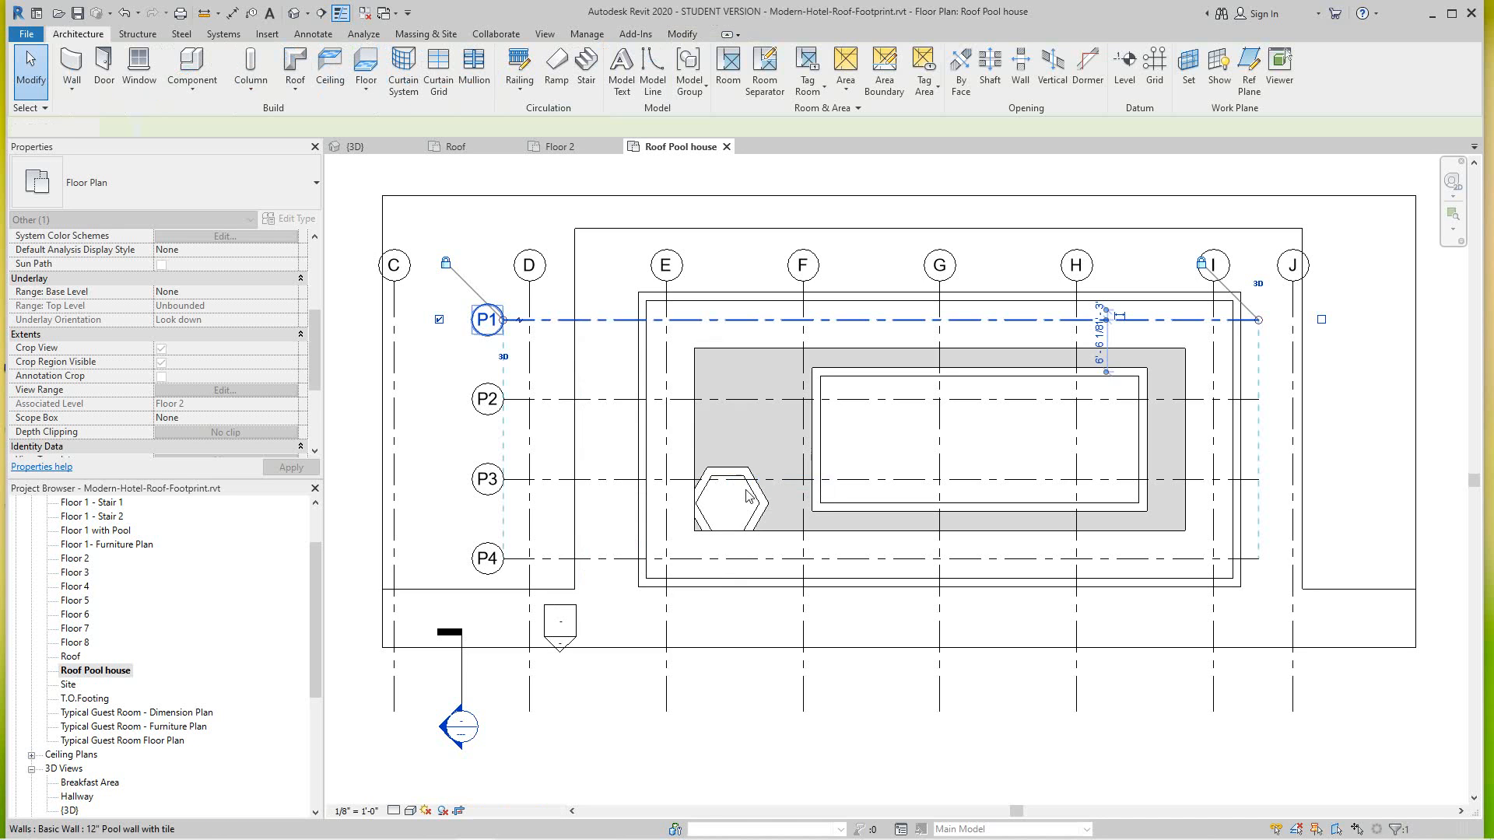
Step: Start a footprint roof without defined slope and pick the pool building's four exterior walls as its outer boundary
scroll(738, 496, "down", 2)
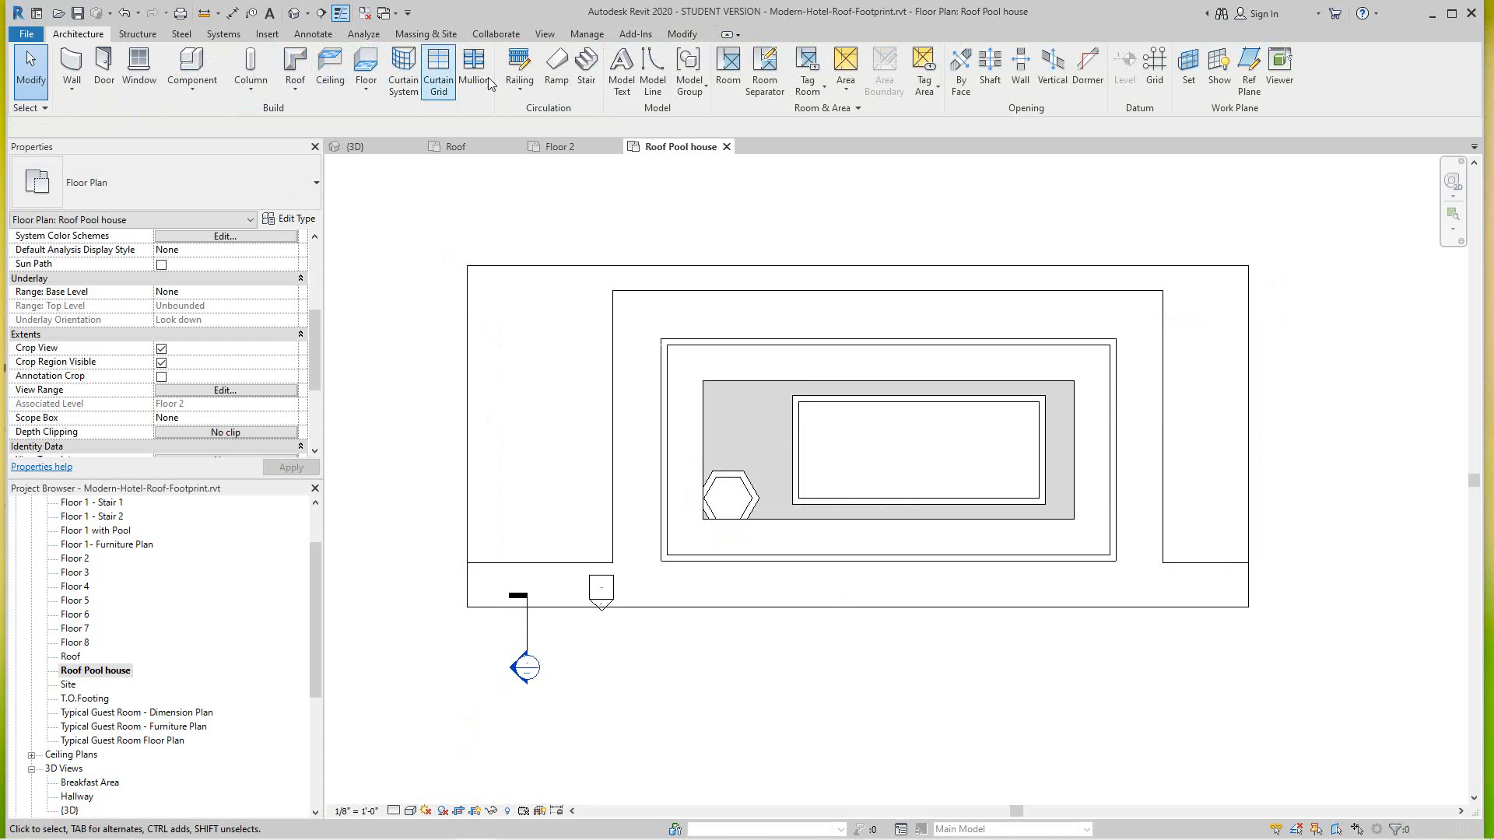
left_click(295, 94)
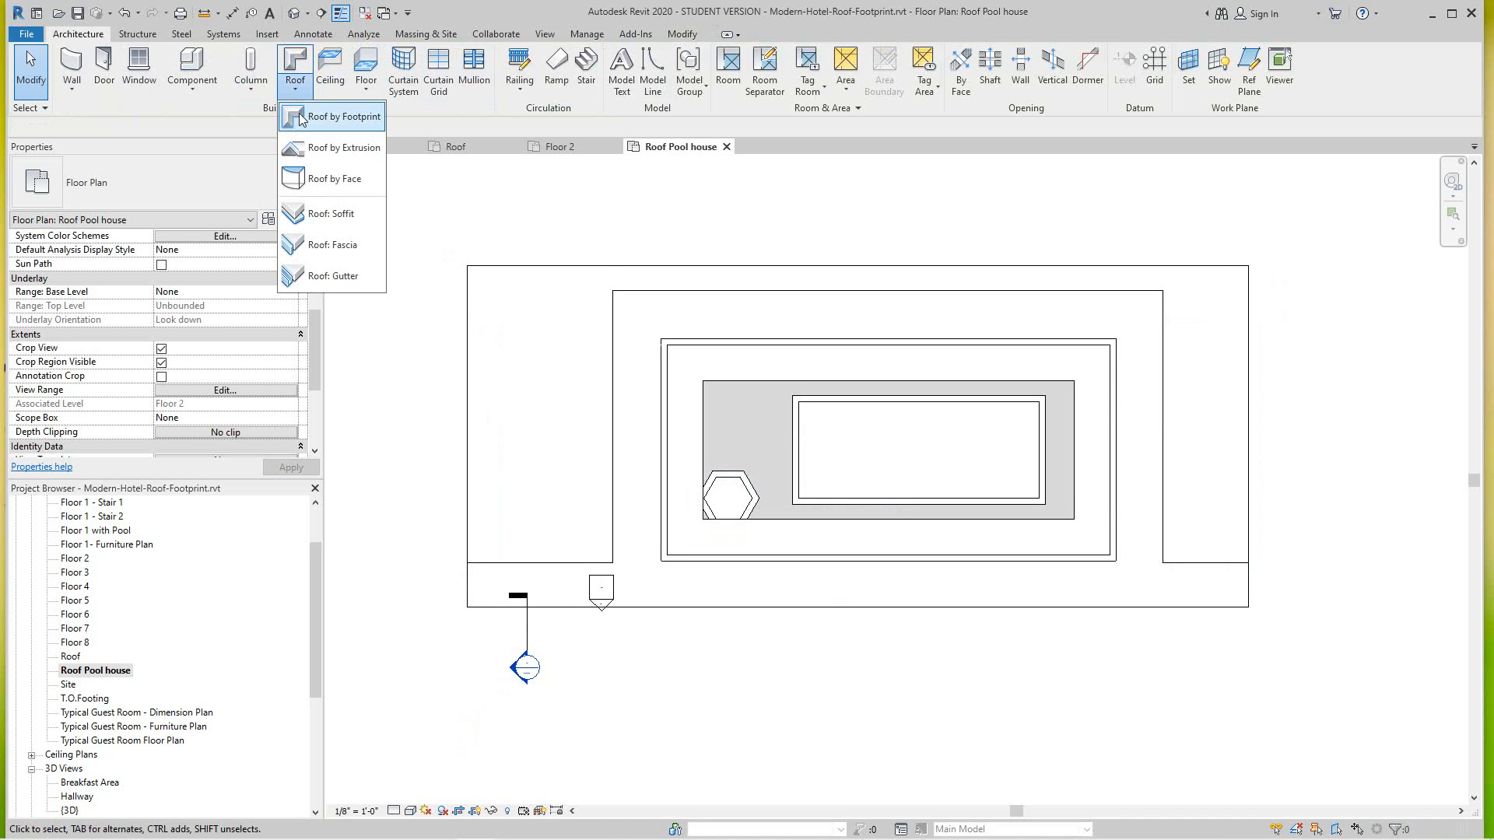
left_click(335, 117)
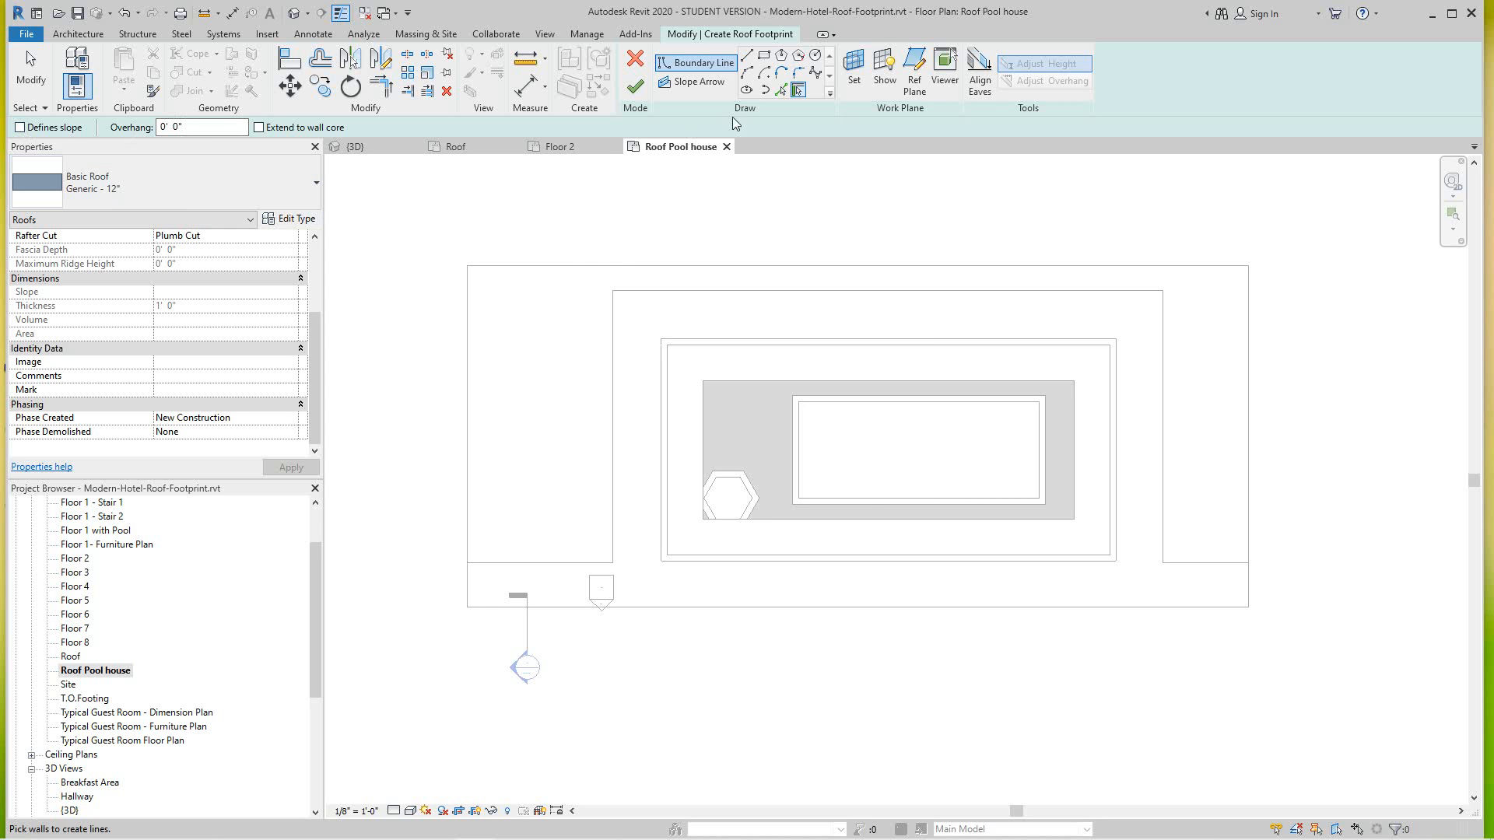
left_click(795, 90)
left_click(888, 343)
left_click(666, 436)
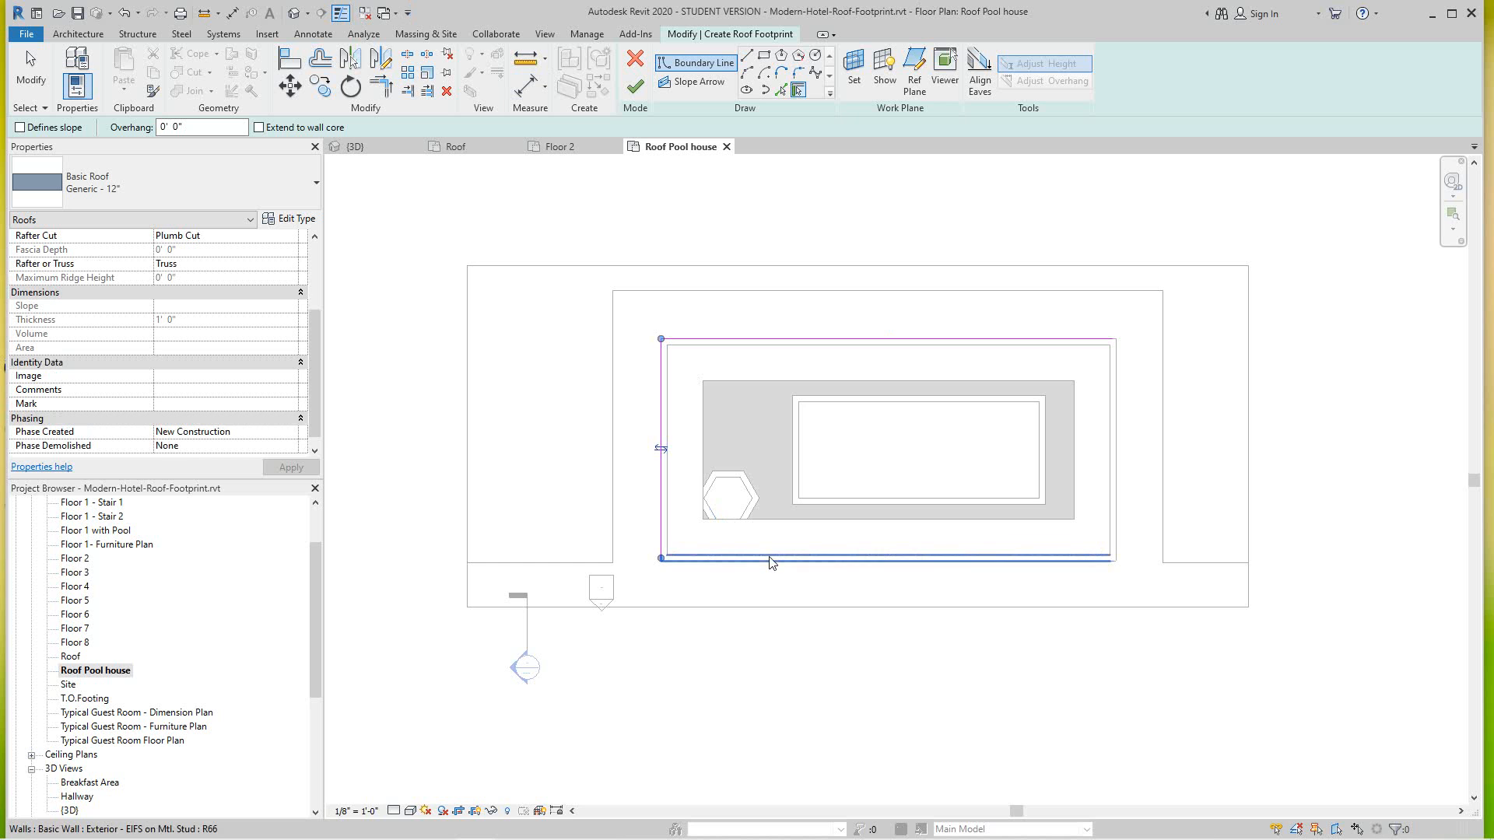
left_click(773, 560)
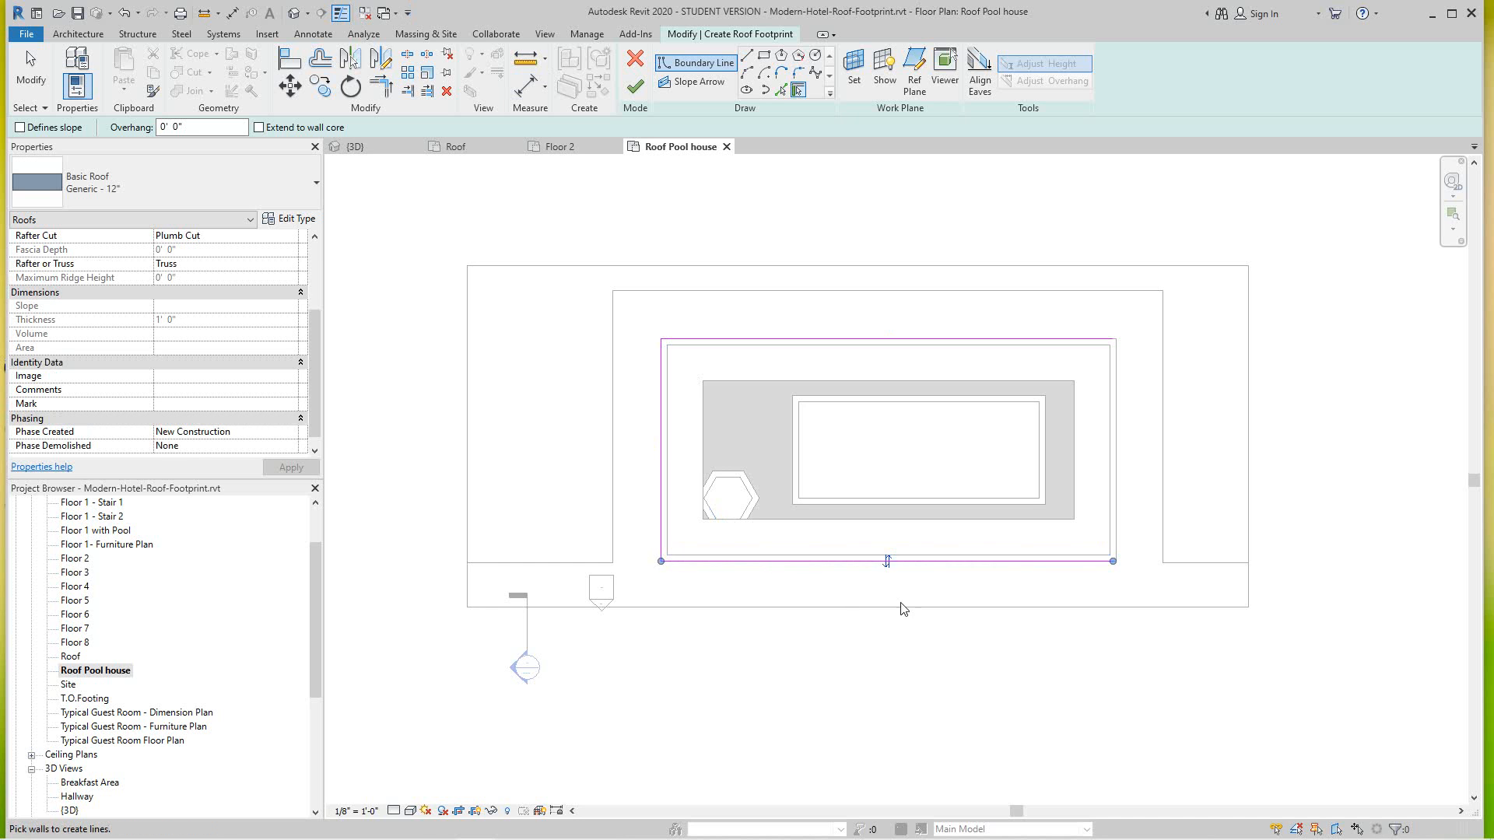
left_click(1114, 508)
Step: Pick the four edges of the inner soffit opening as a second boundary loop and finish the flat ring-shaped roof
left_click(780, 91)
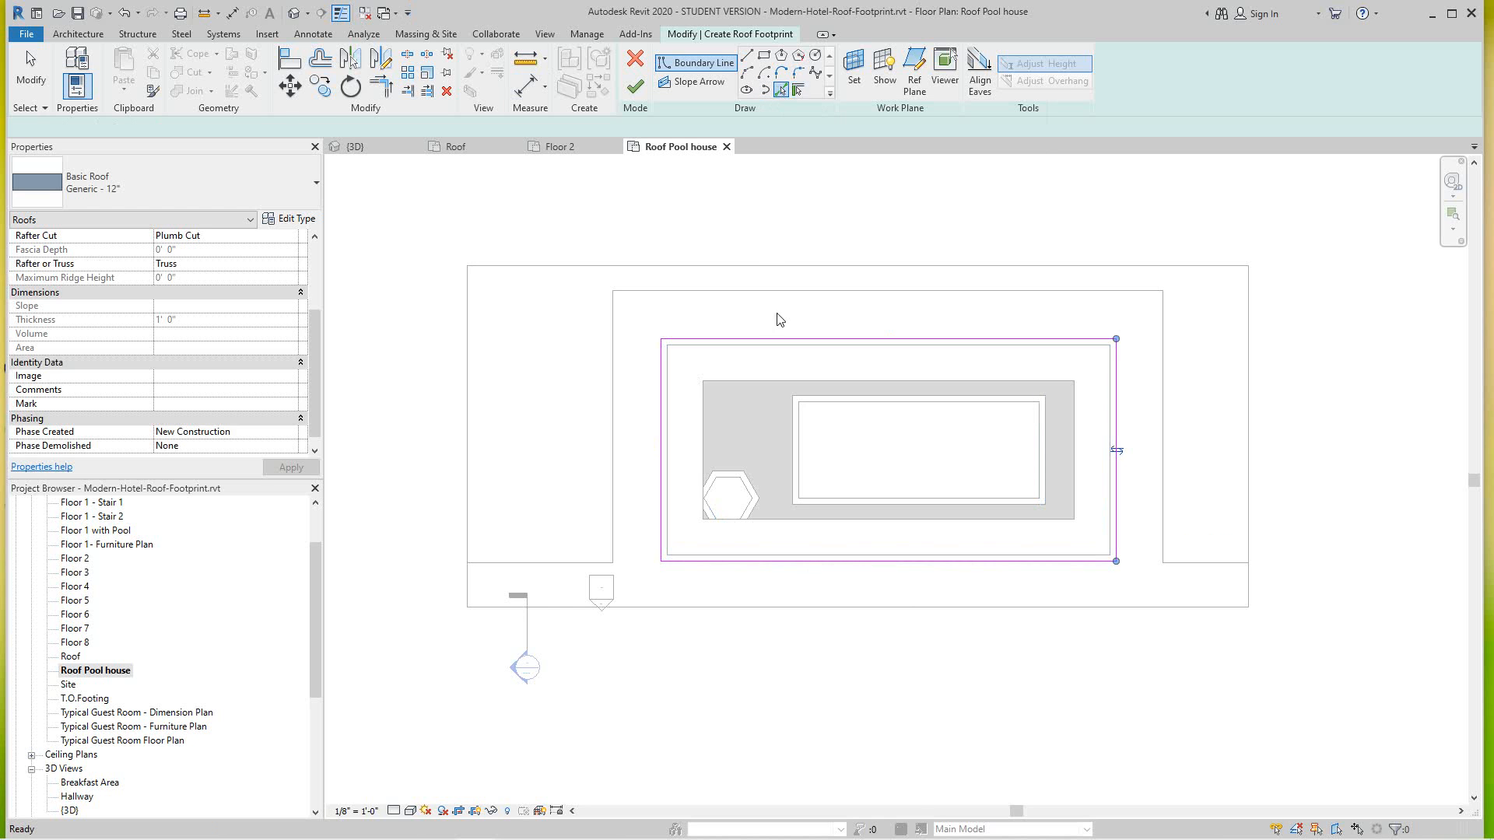
left_click(787, 382)
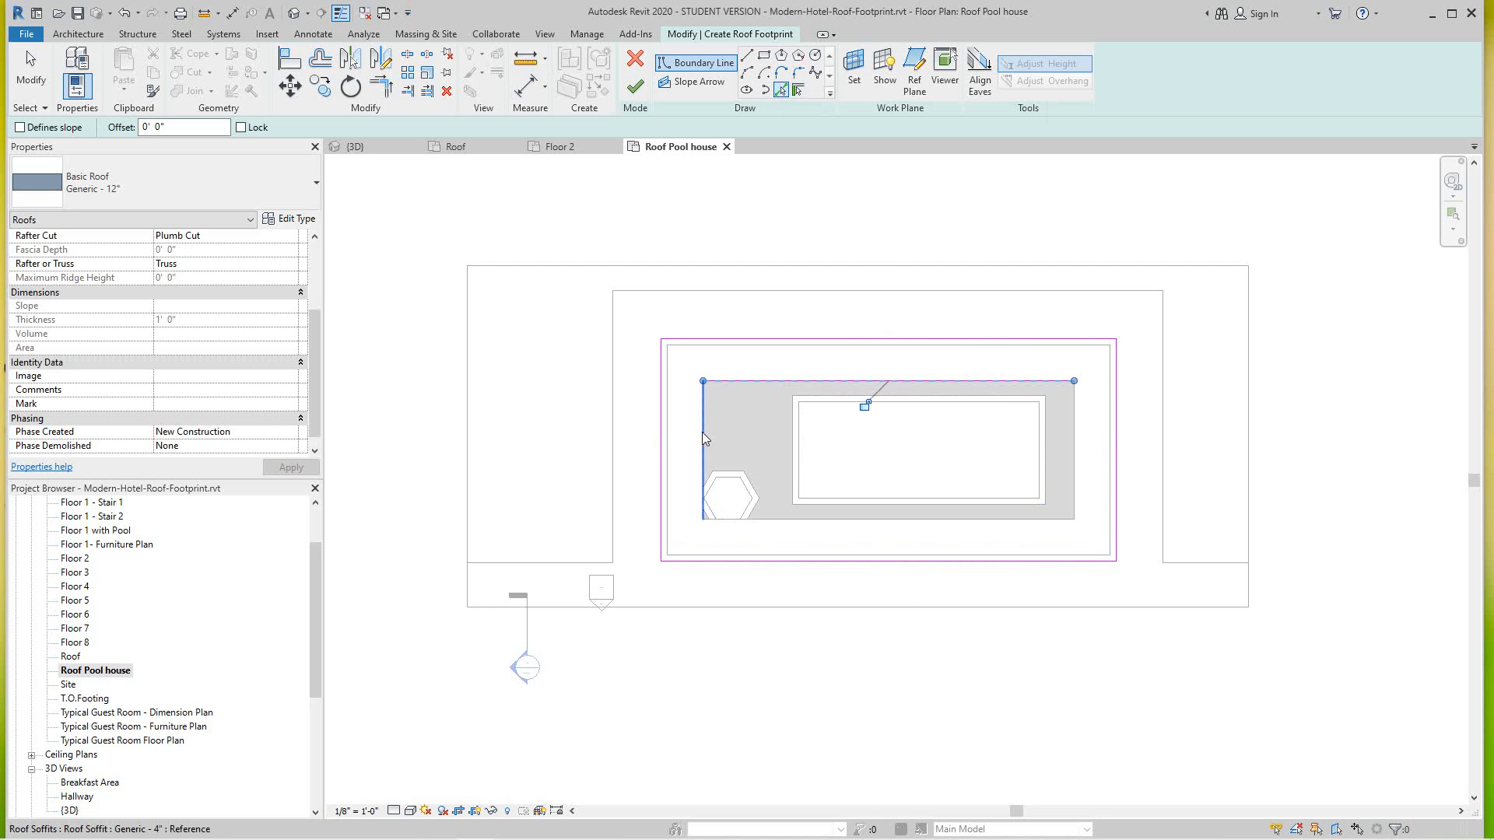
left_click(704, 506)
left_click(785, 520)
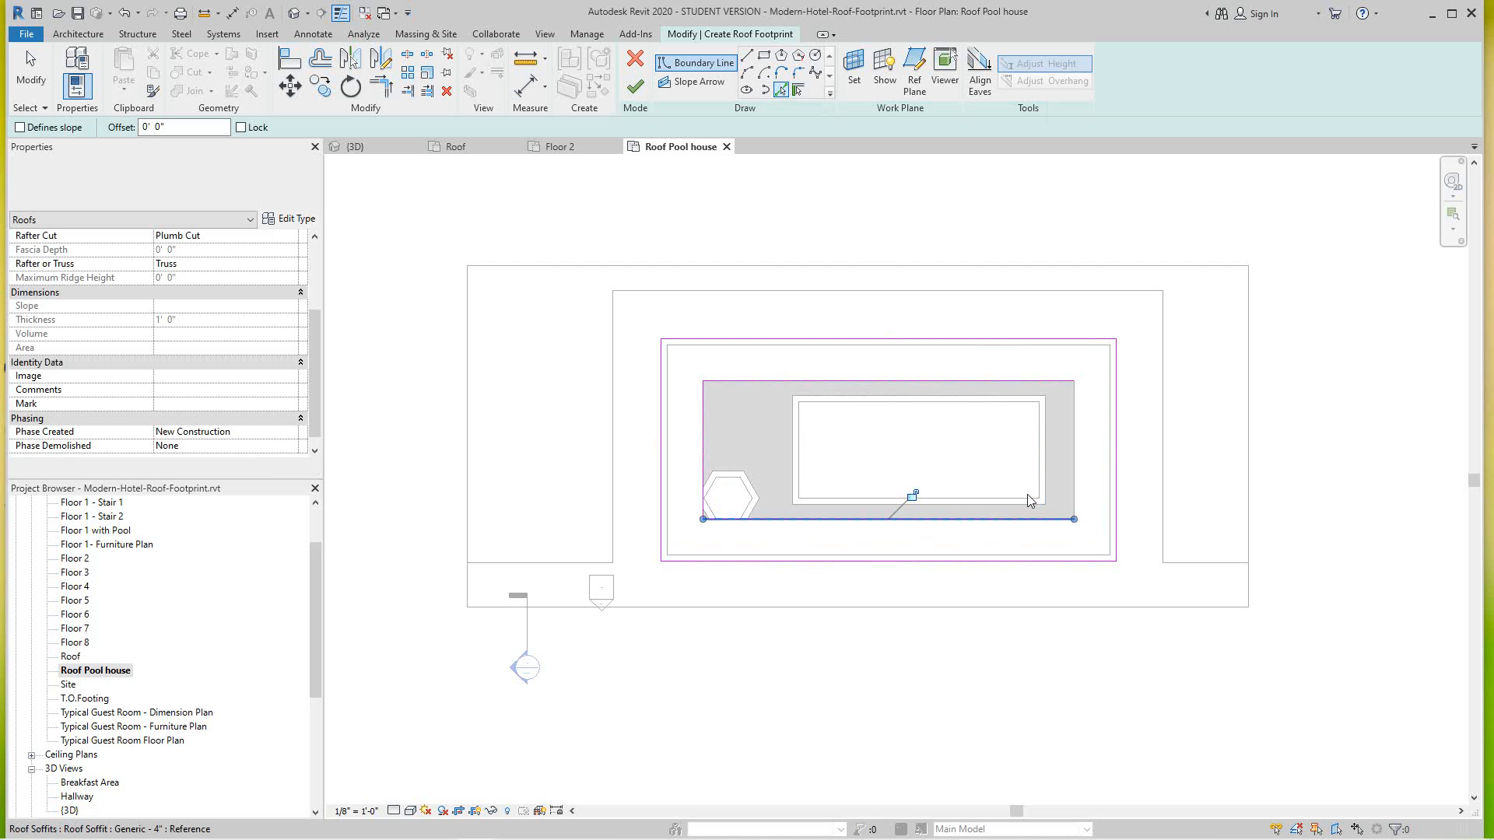
left_click(1076, 477)
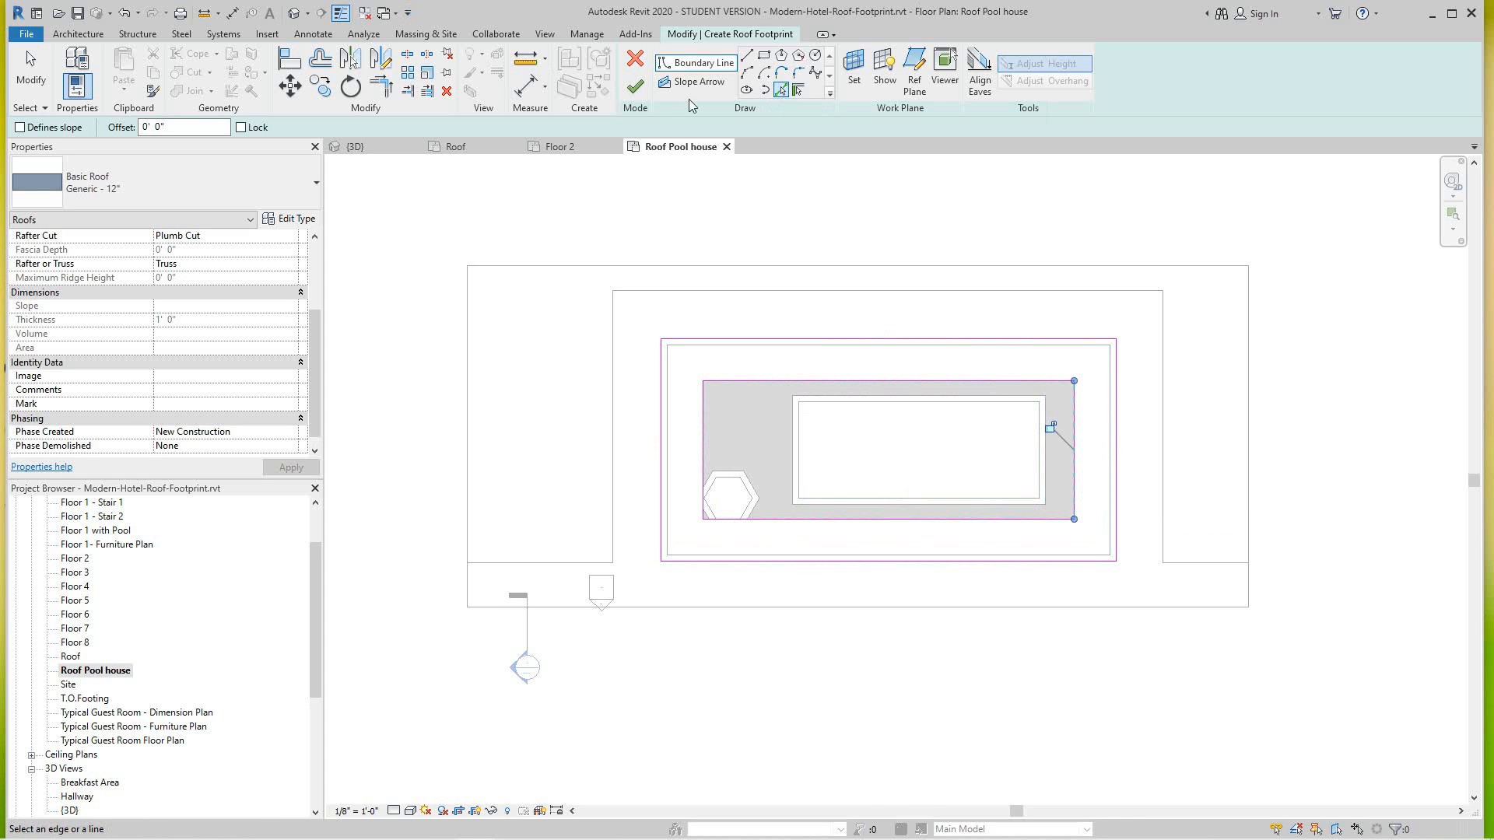
left_click(634, 88)
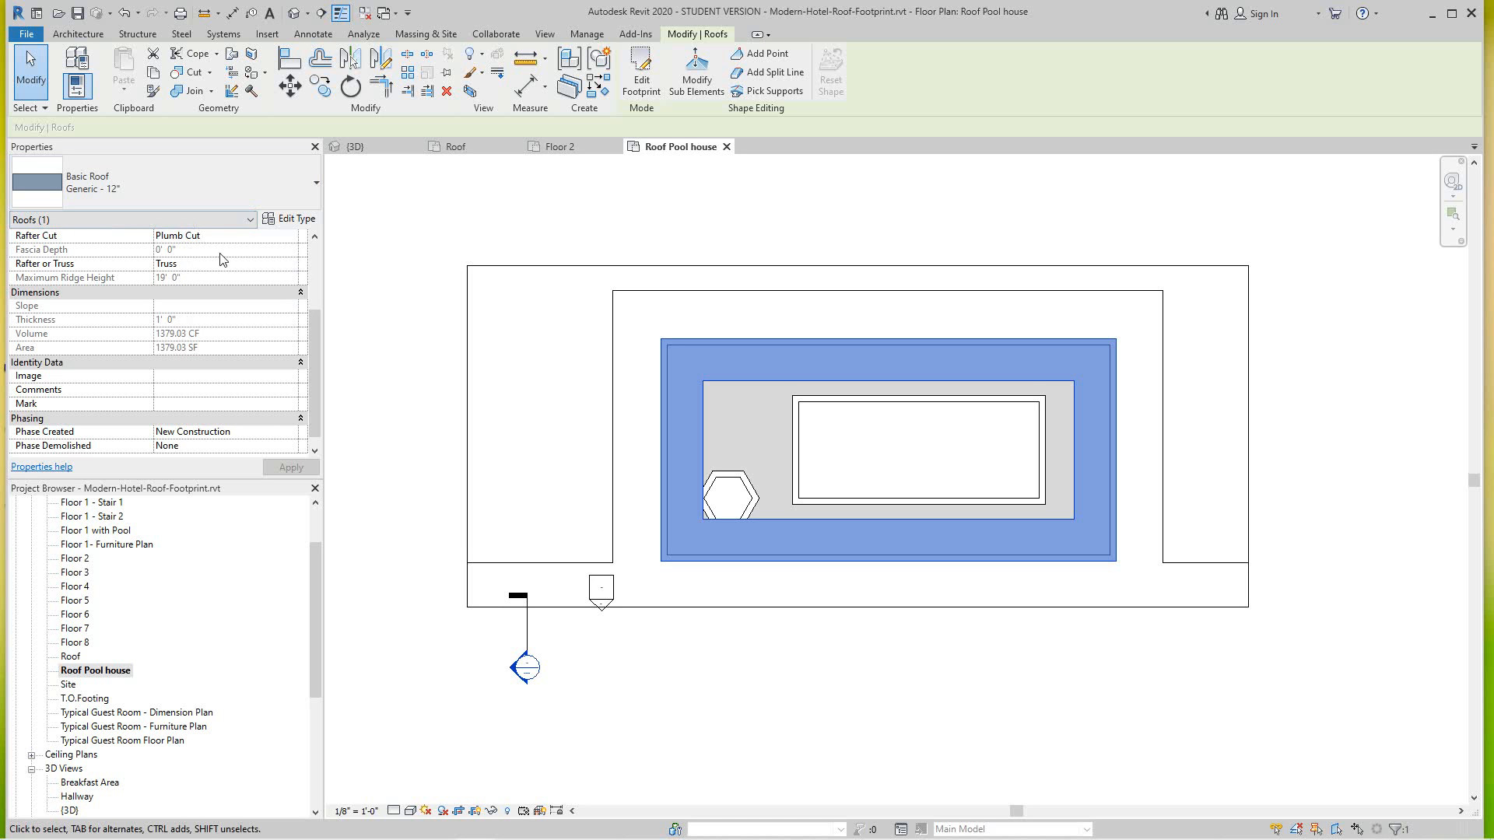
Step: Set the pool building's flat roof to a base offset of -2' from Floor 2
scroll(222, 259, "up", 3)
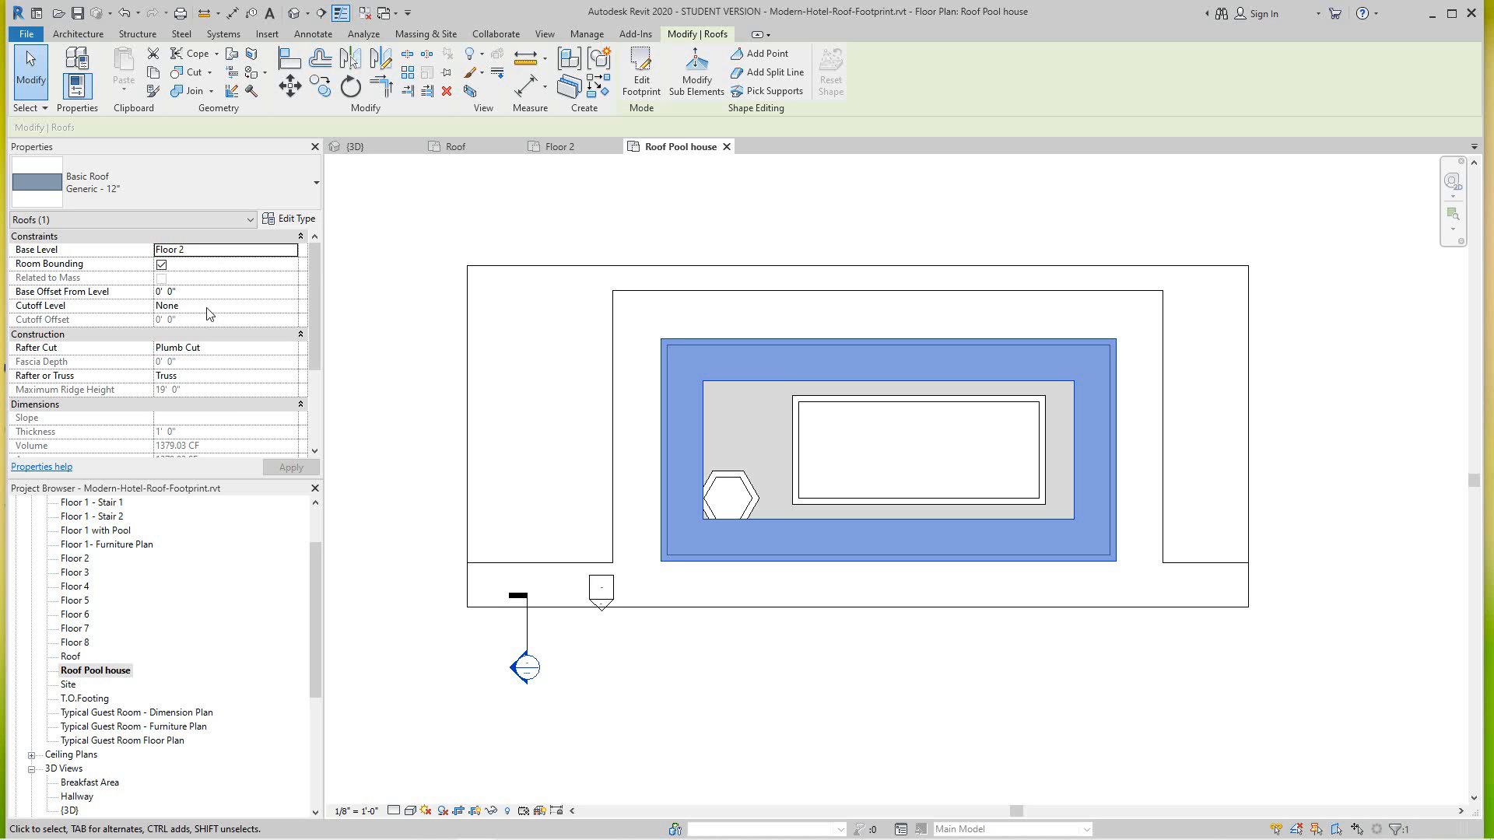
left_click(182, 292)
left_click_drag(181, 292, 155, 293)
type("-2")
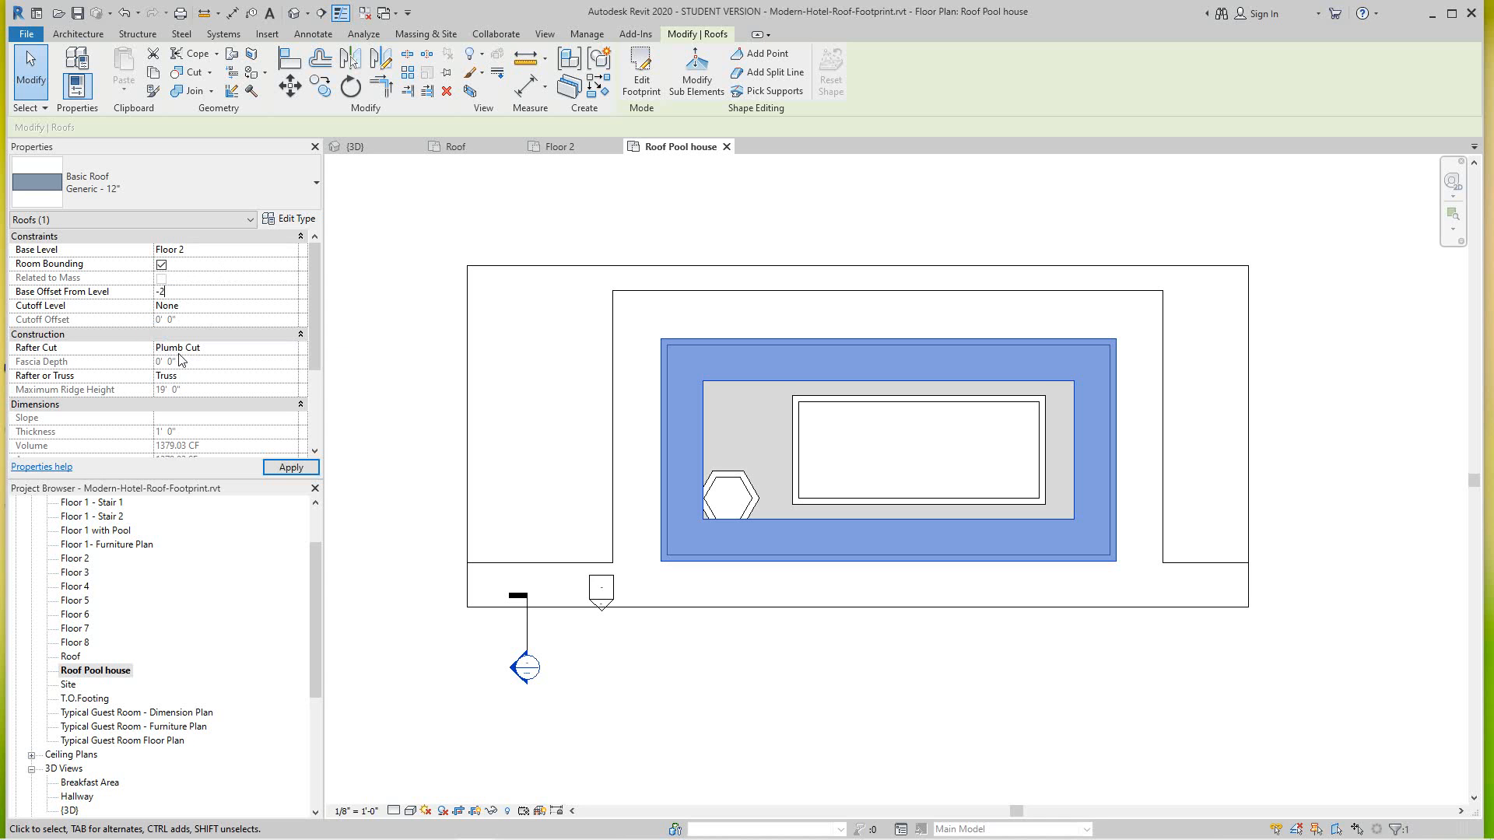
left_click(684, 220)
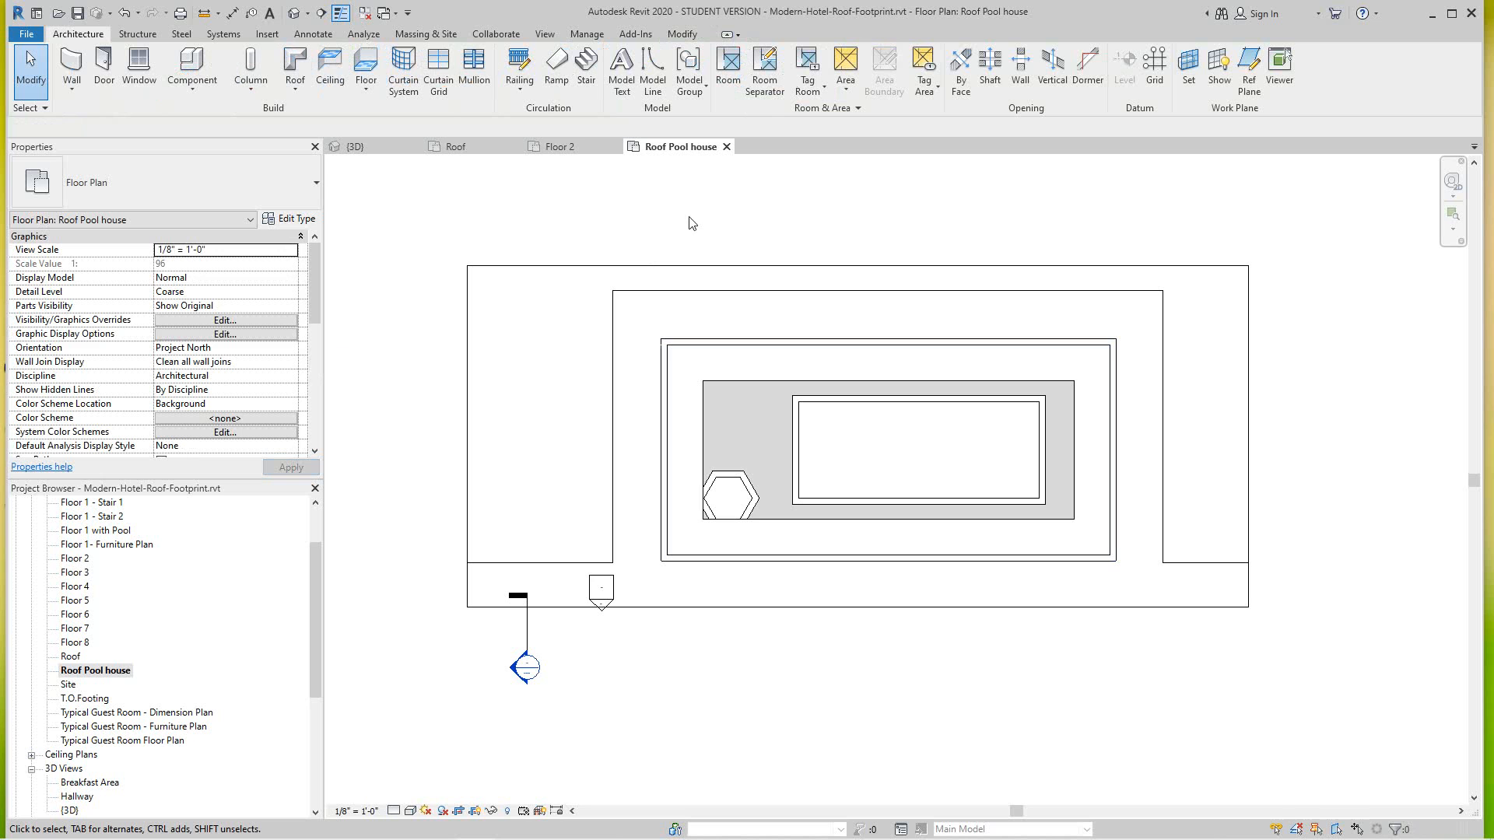
Step: Start a new wall of type Exterior - EIFS on Mtl. Stud with its location line at Finish Face: Interior
left_click(69, 63)
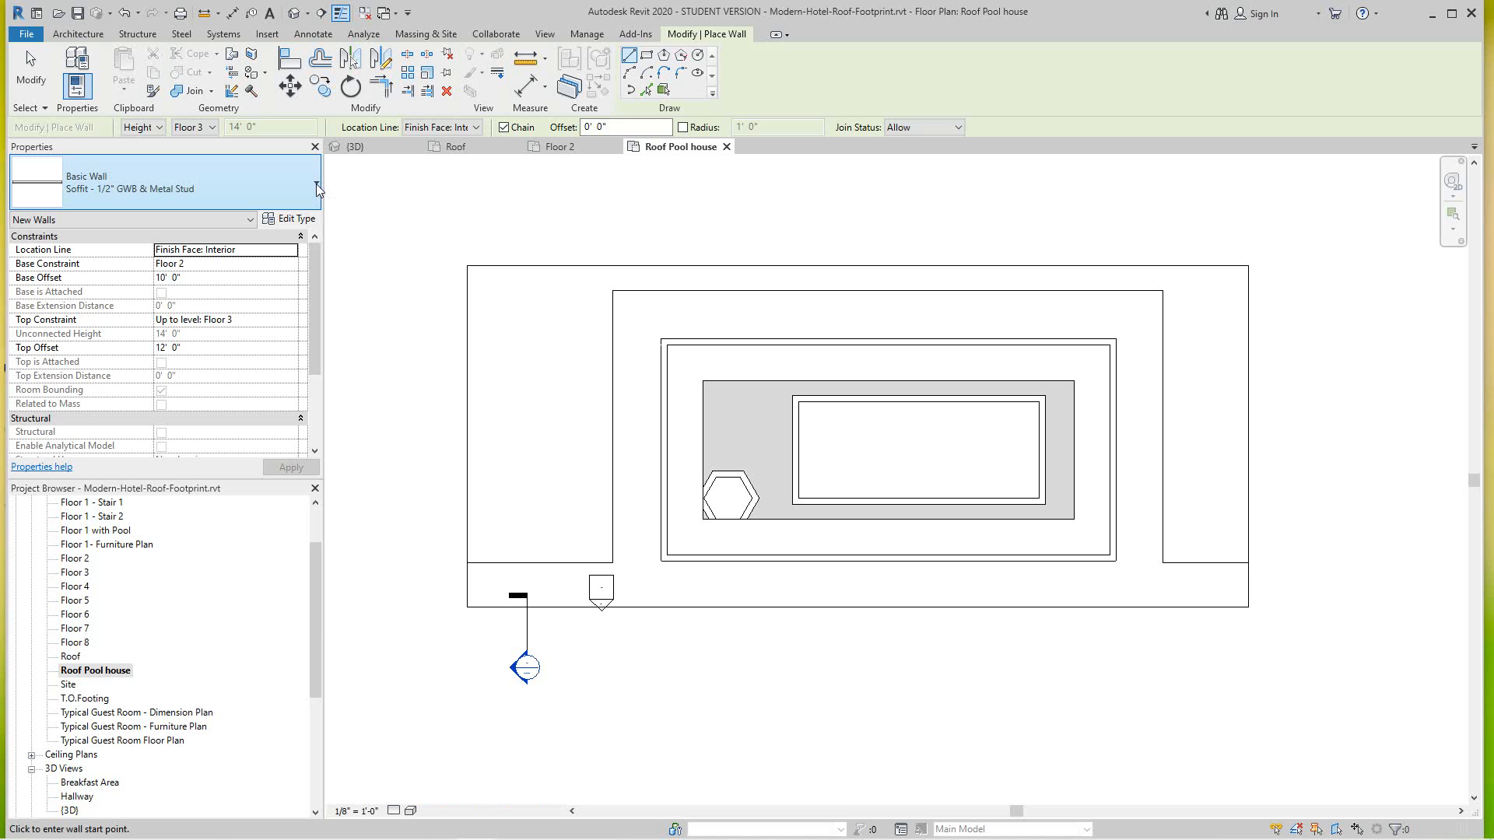
left_click(316, 183)
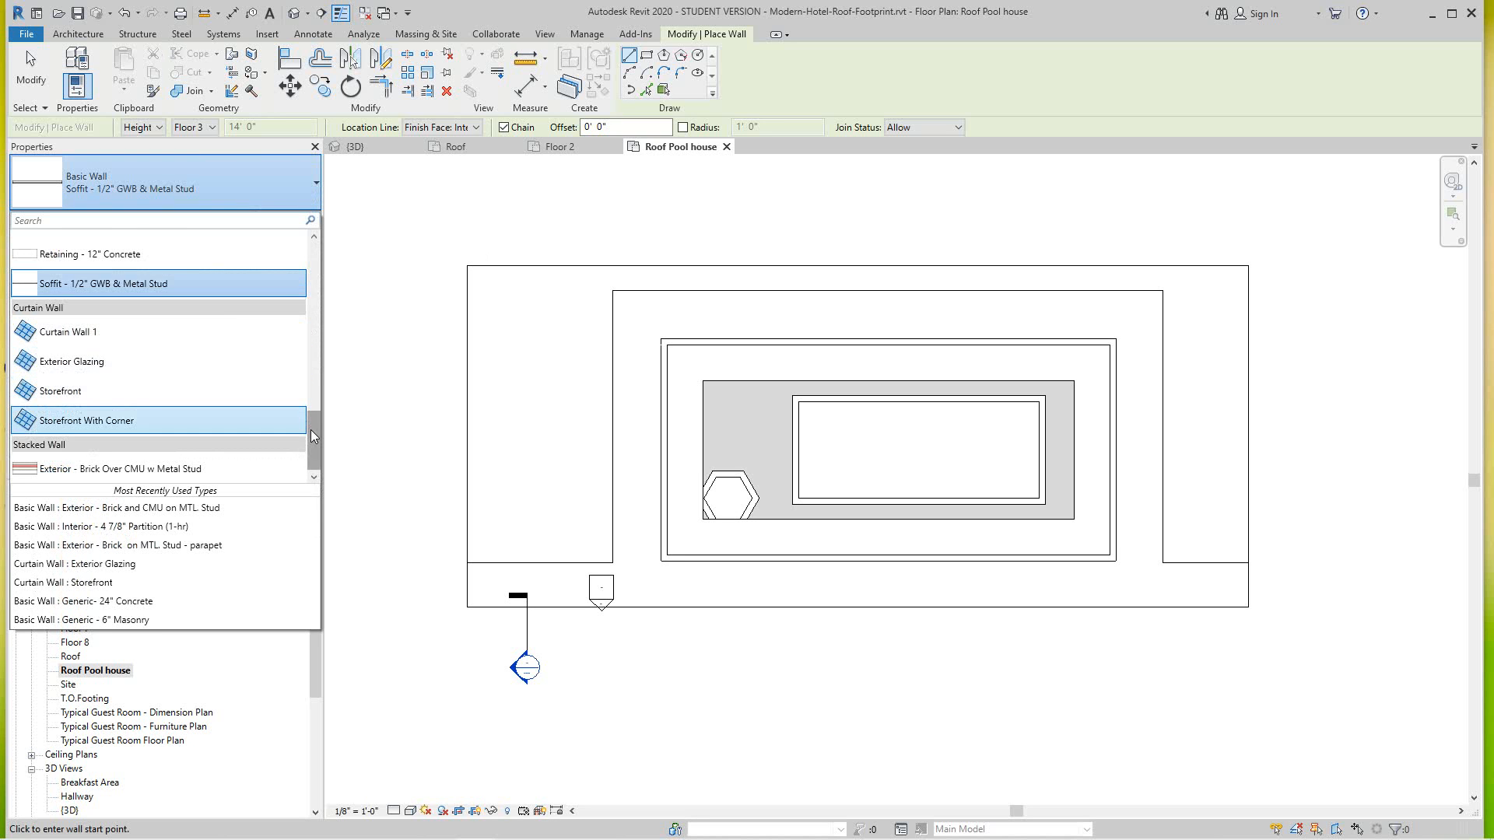
scroll(321, 381, "up", 5)
left_click_drag(322, 367, 315, 300)
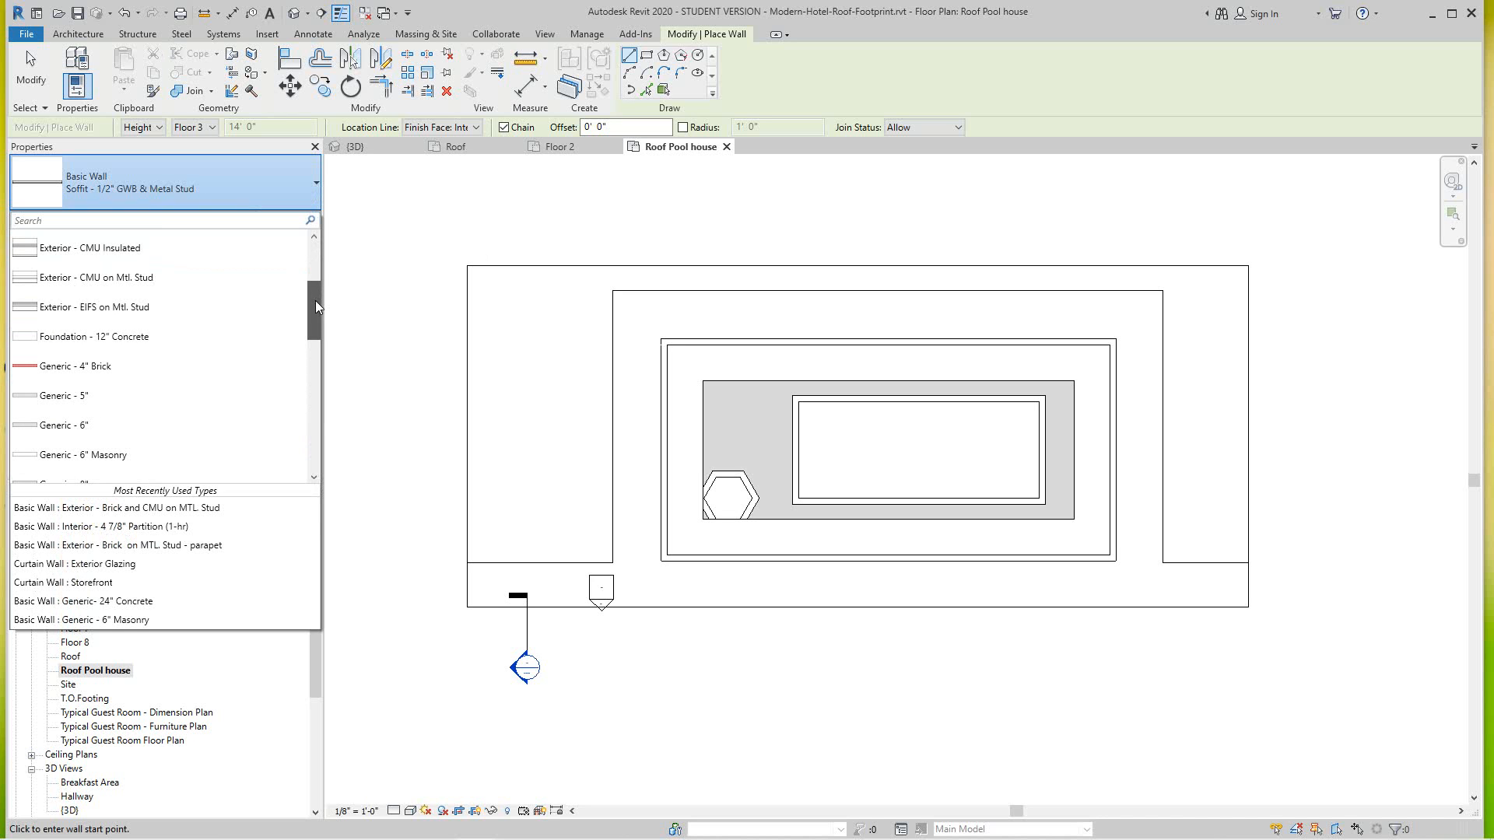
left_click(178, 311)
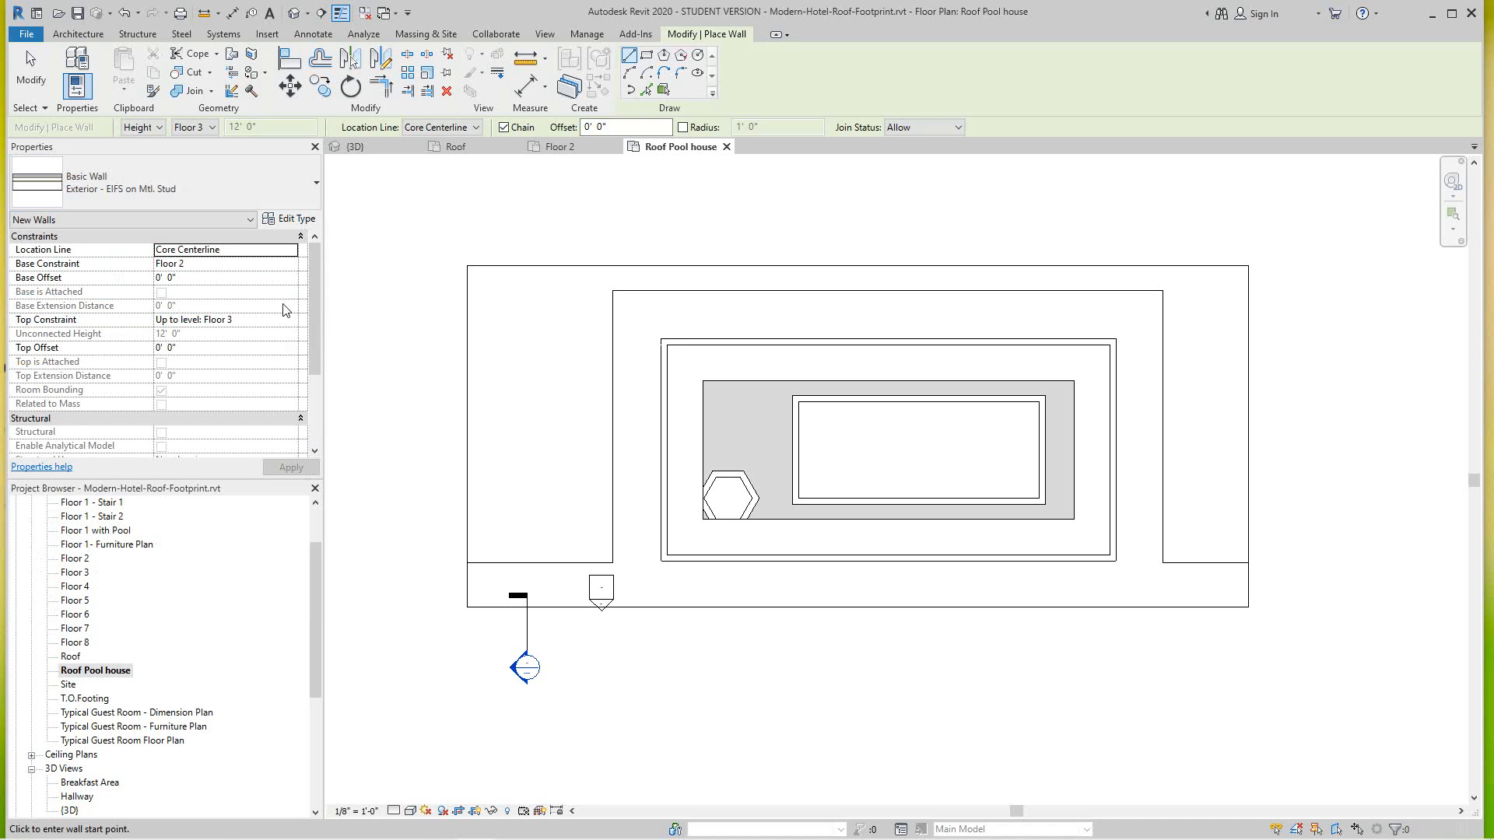
left_click(292, 250)
left_click(292, 250)
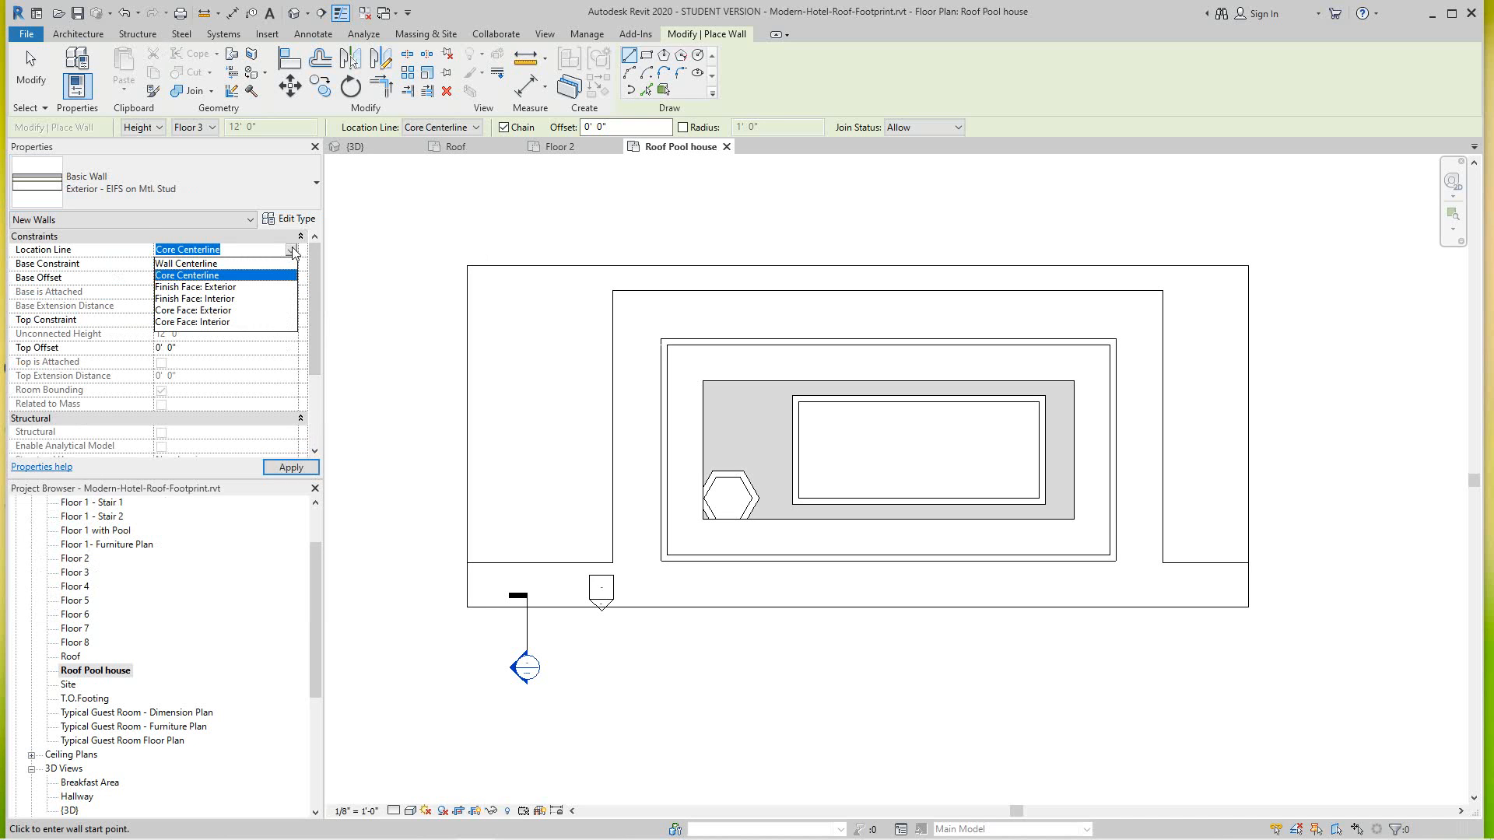
left_click(233, 300)
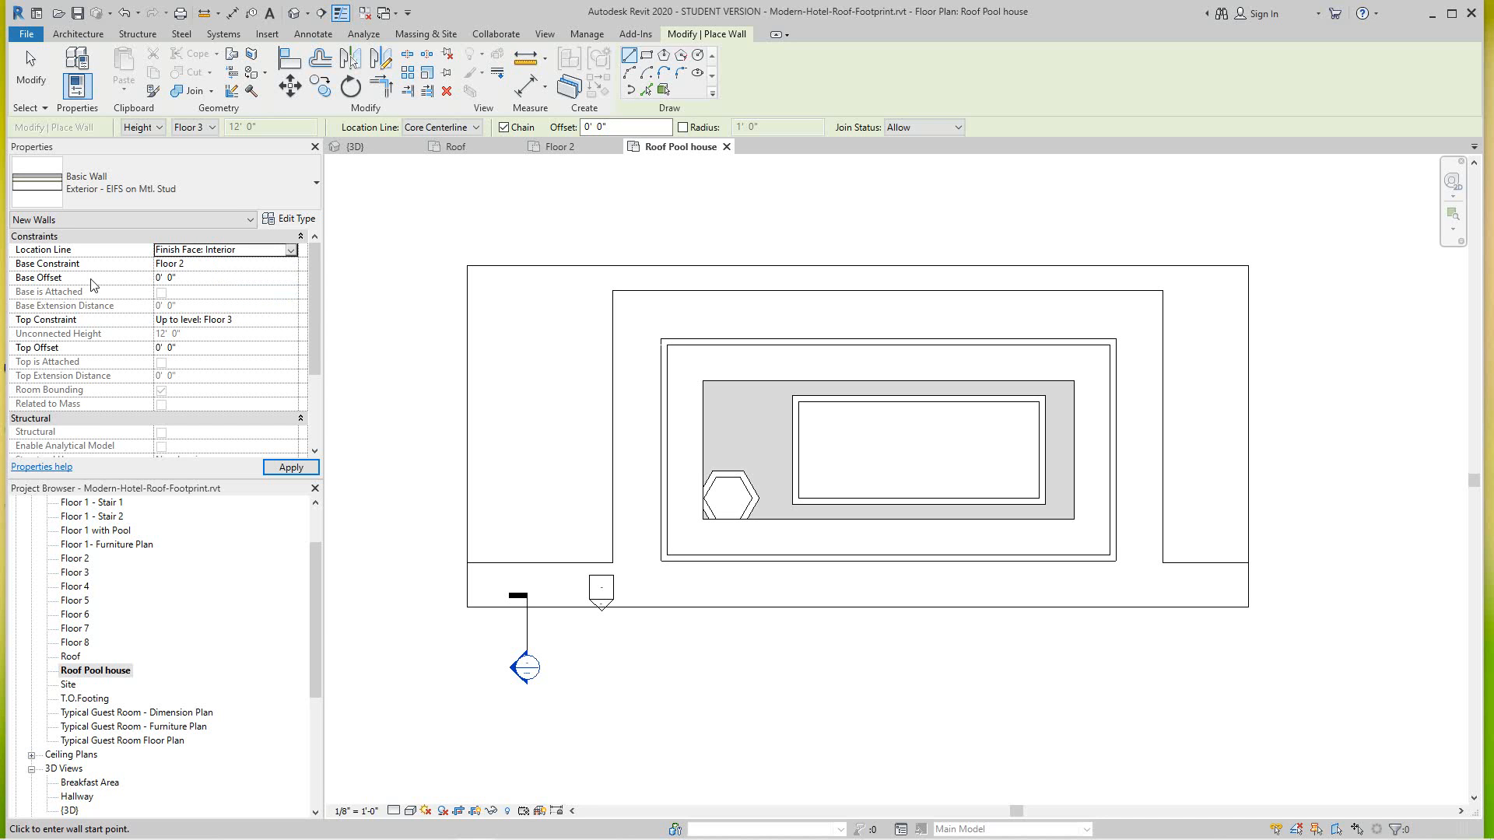
Step: Set the new wall's base offset to -1' and its top constraint to Unconnected with a height of 1'
left_click(189, 278)
type("-1")
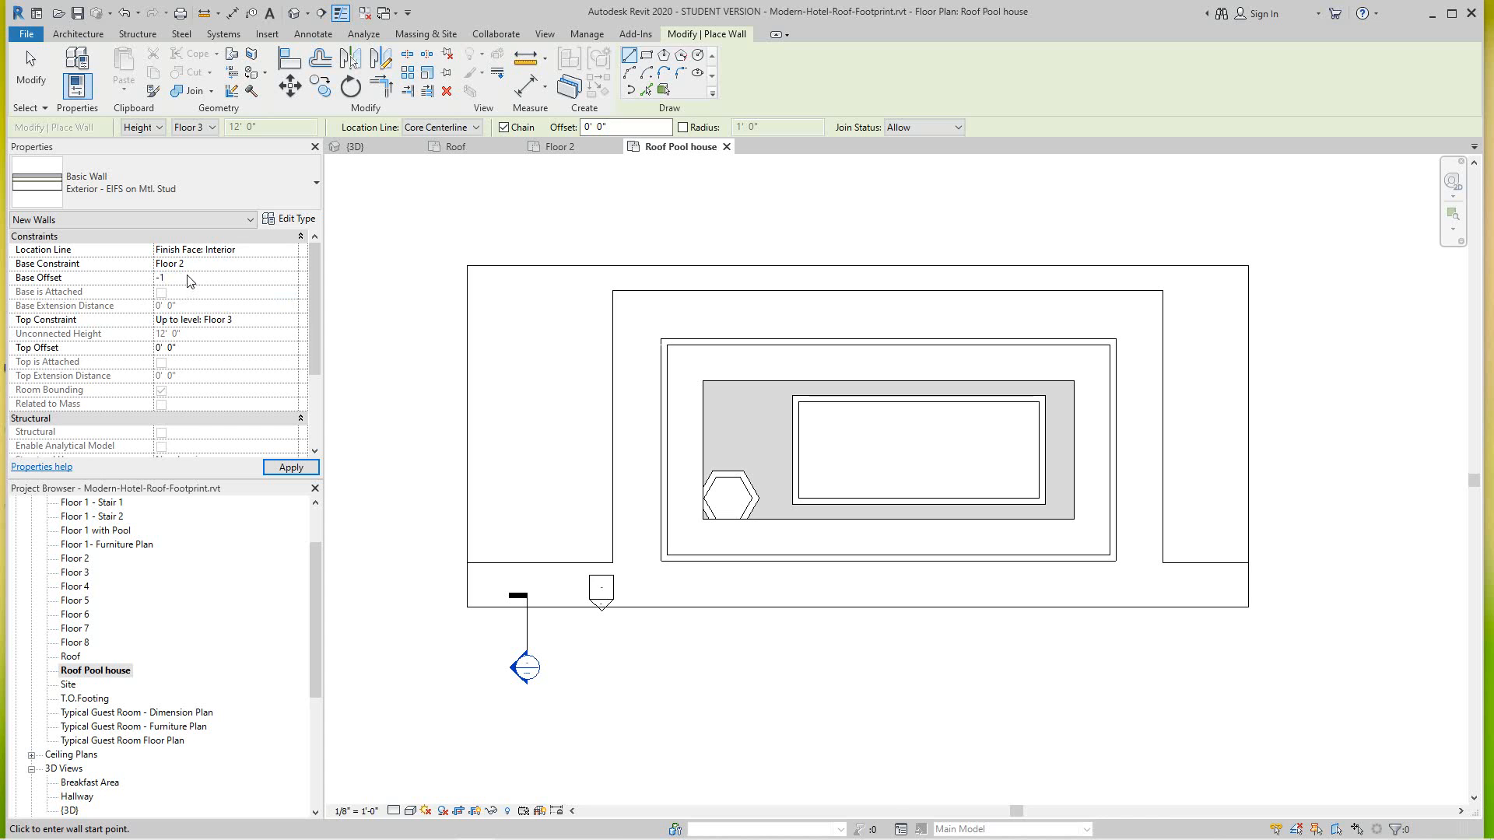
left_click(291, 322)
left_click(291, 320)
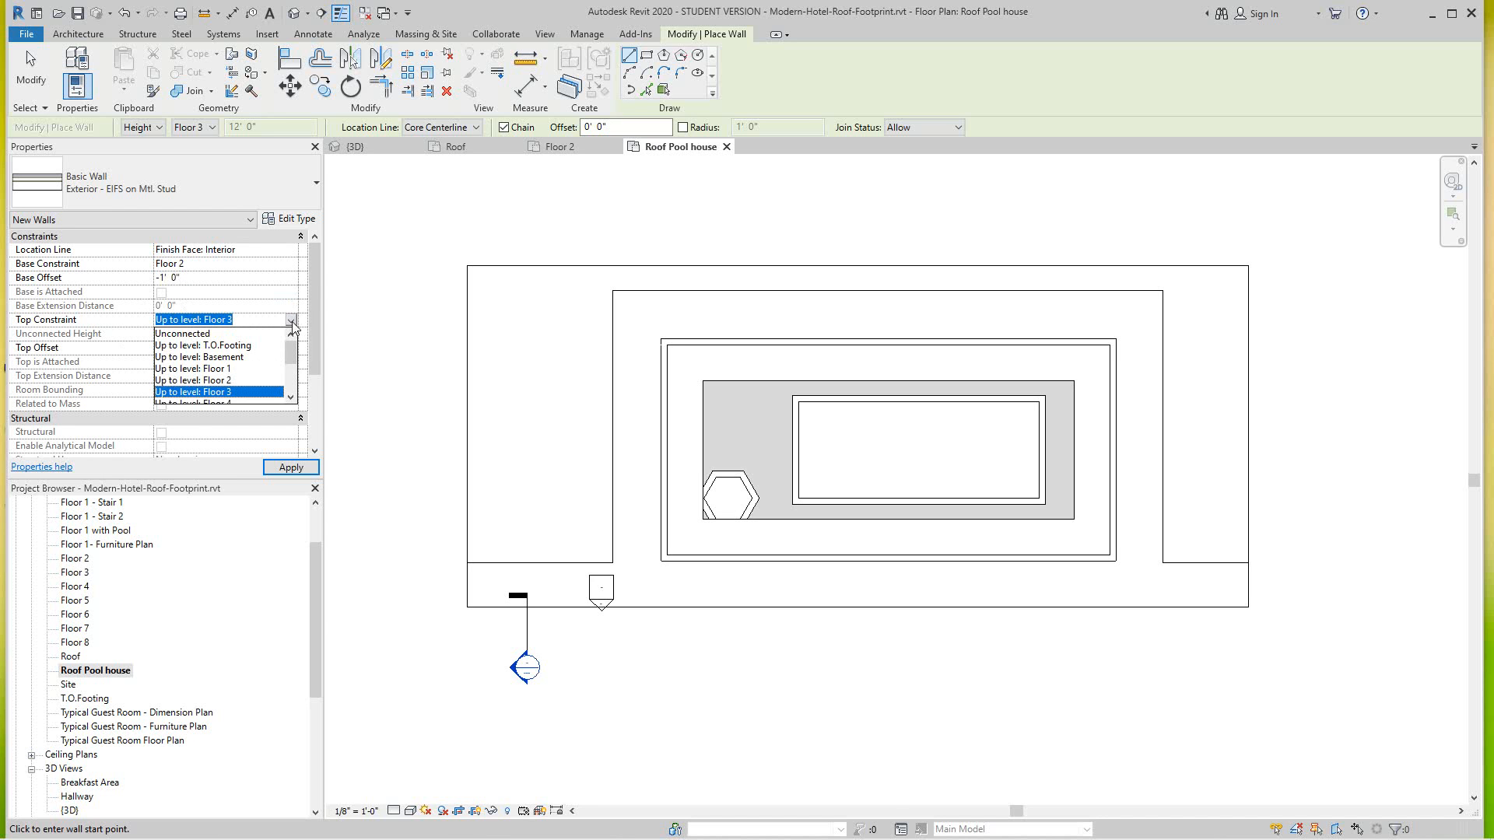
left_click(211, 334)
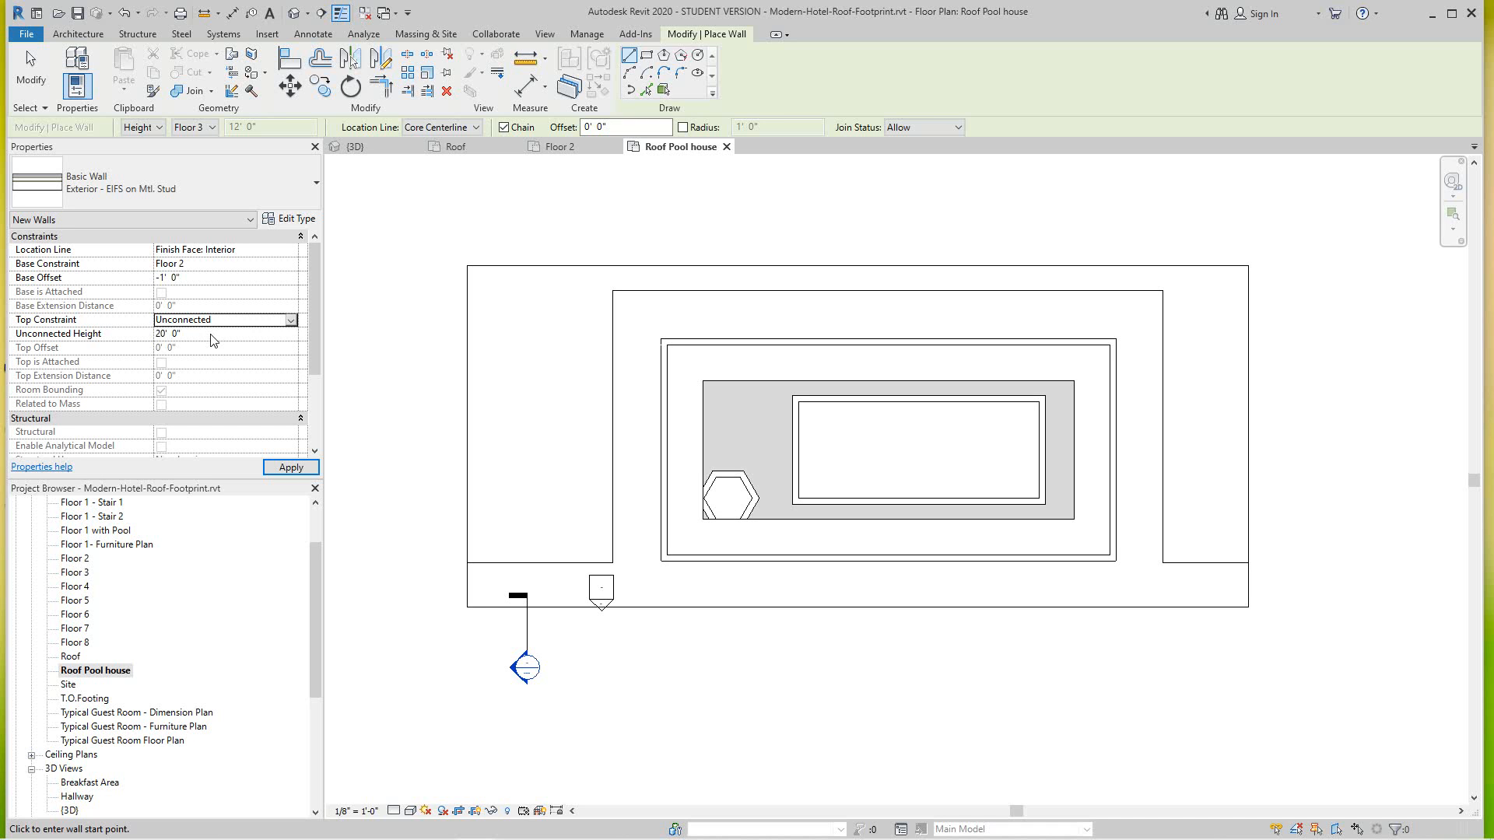
left_click(200, 339)
type("1")
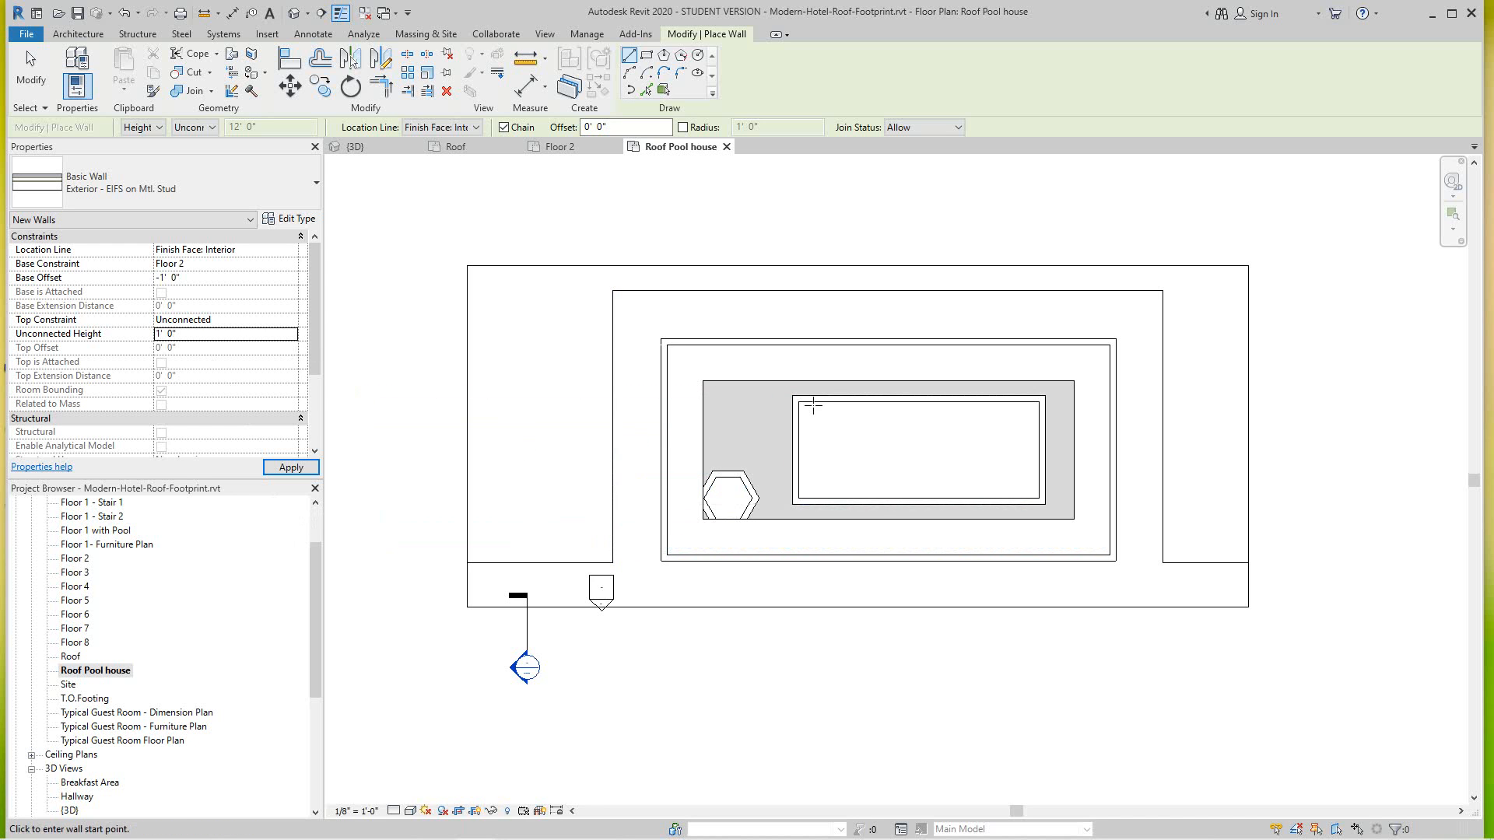
Step: Draw the low walls as a rectangle snapped to opposite corners of the soffit opening around the pool
scroll(801, 393, "up", 2)
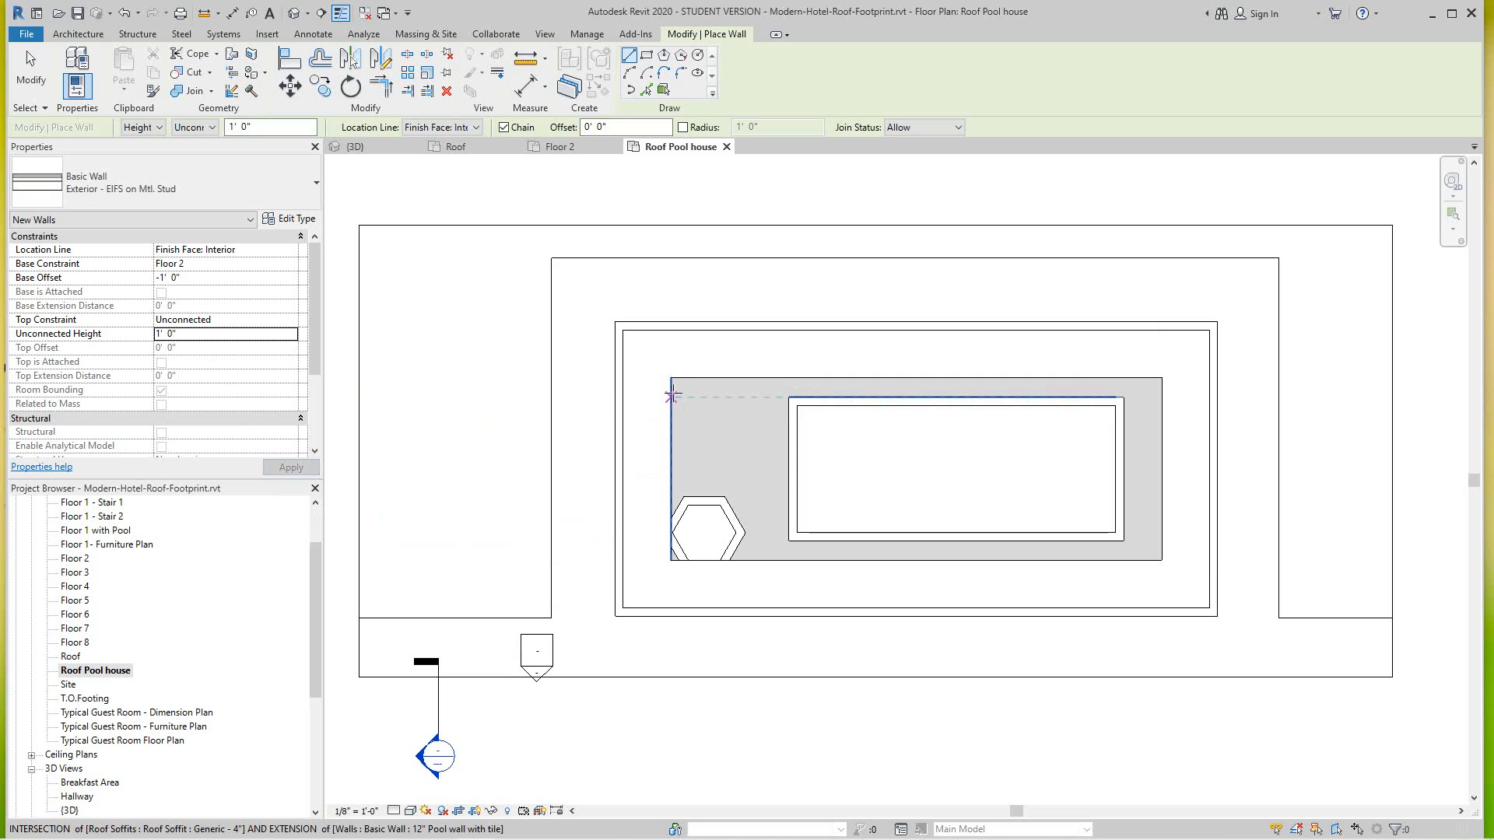
left_click(670, 397)
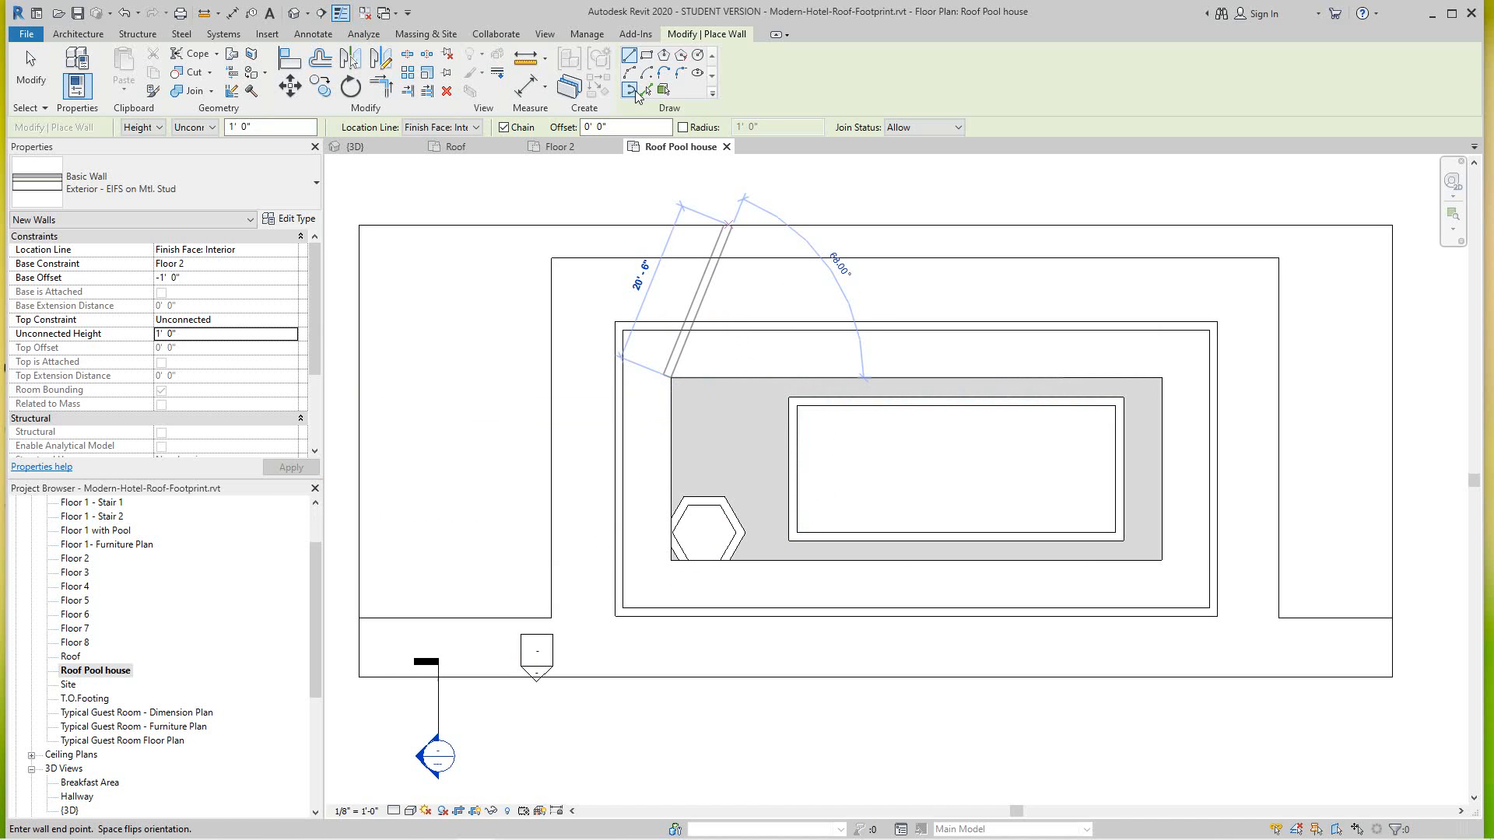
left_click(648, 55)
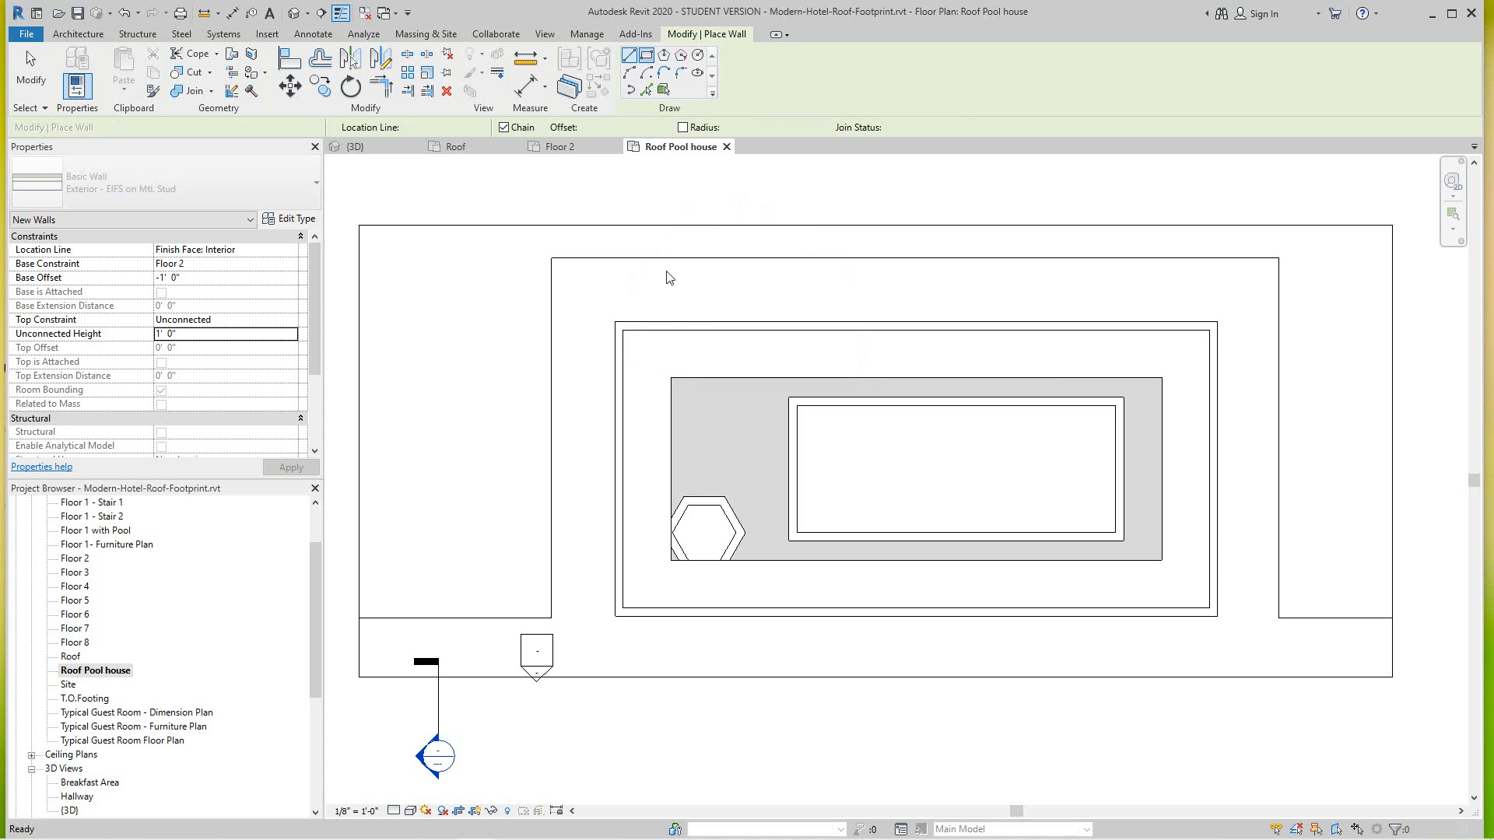
left_click(671, 379)
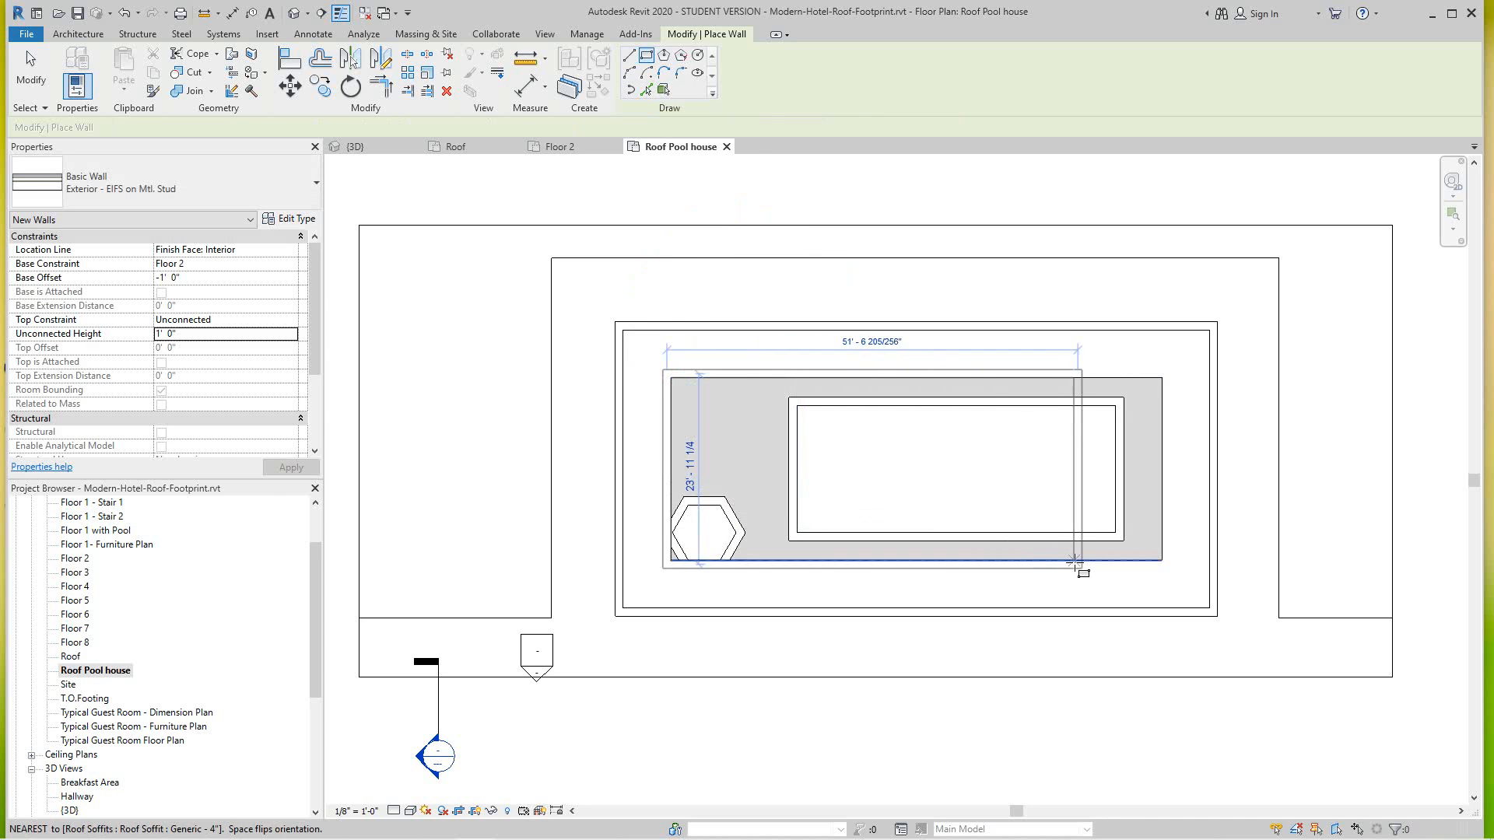
left_click(1164, 562)
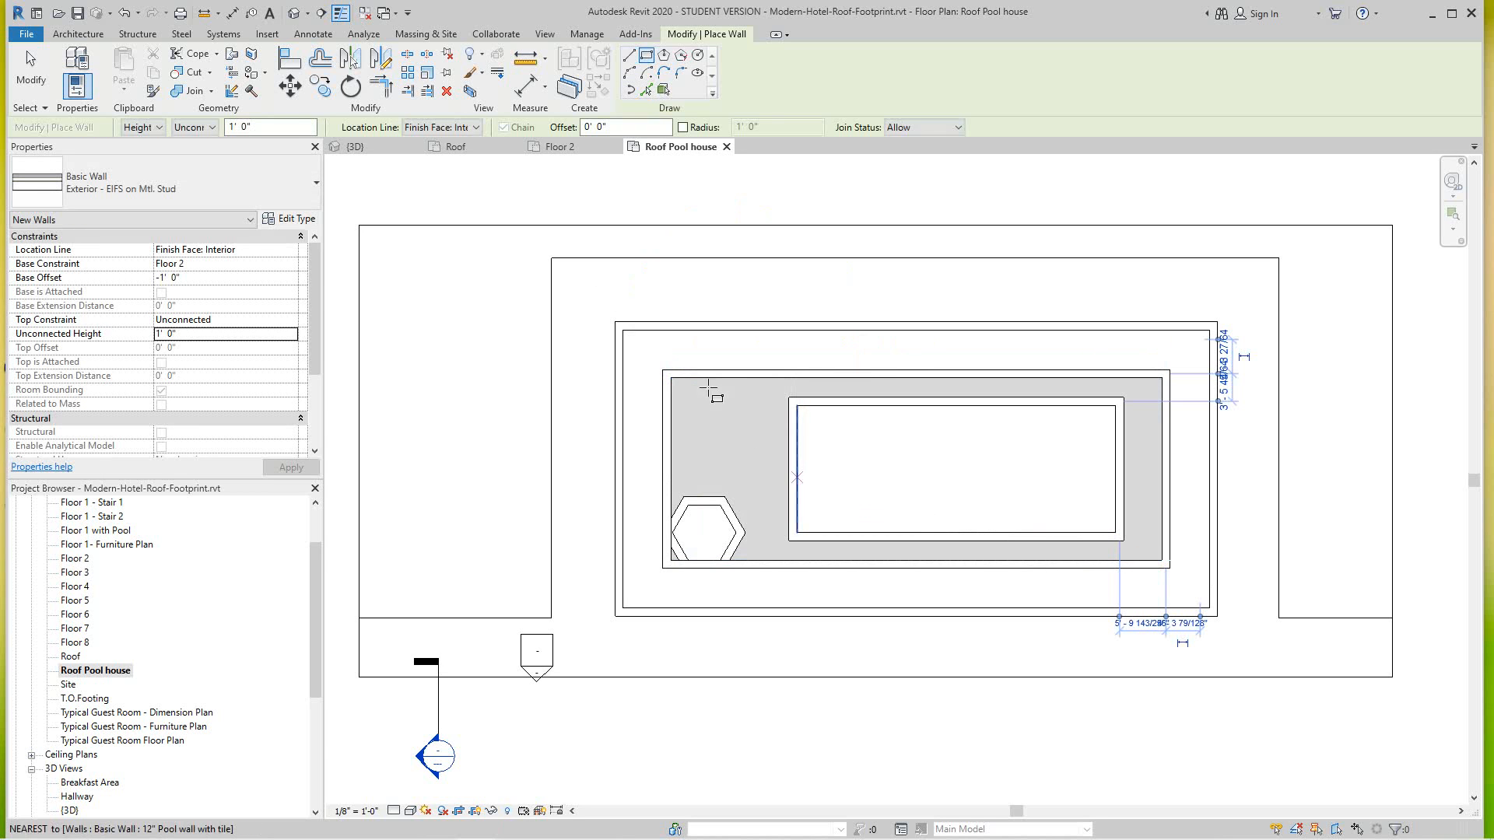
Step: Create a footprint roof on Floor 2 with slope-defining boundaries along the four low walls around the pool, without attaching the walls to it
left_click(78, 33)
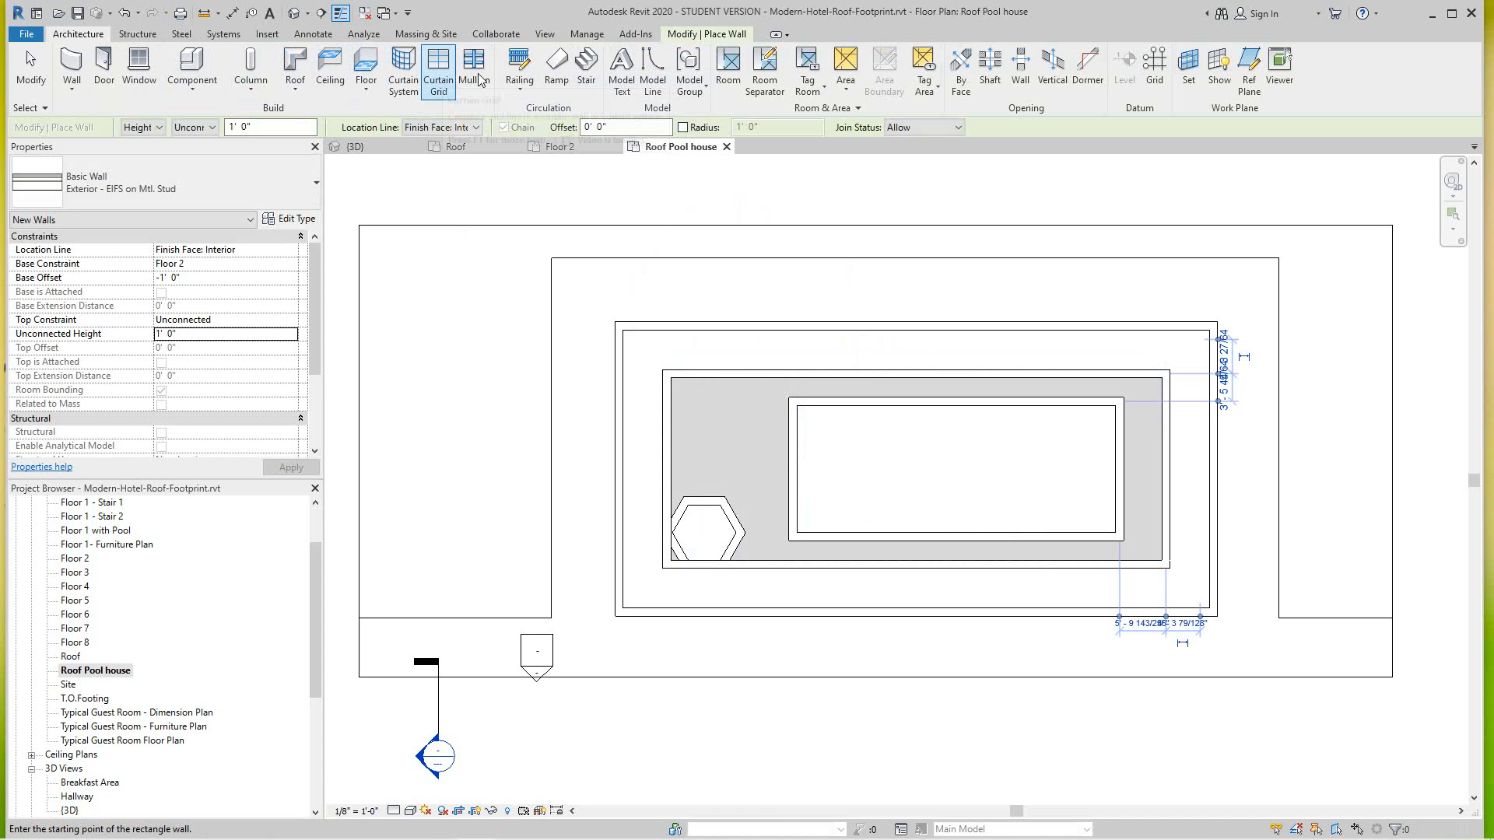
left_click(295, 84)
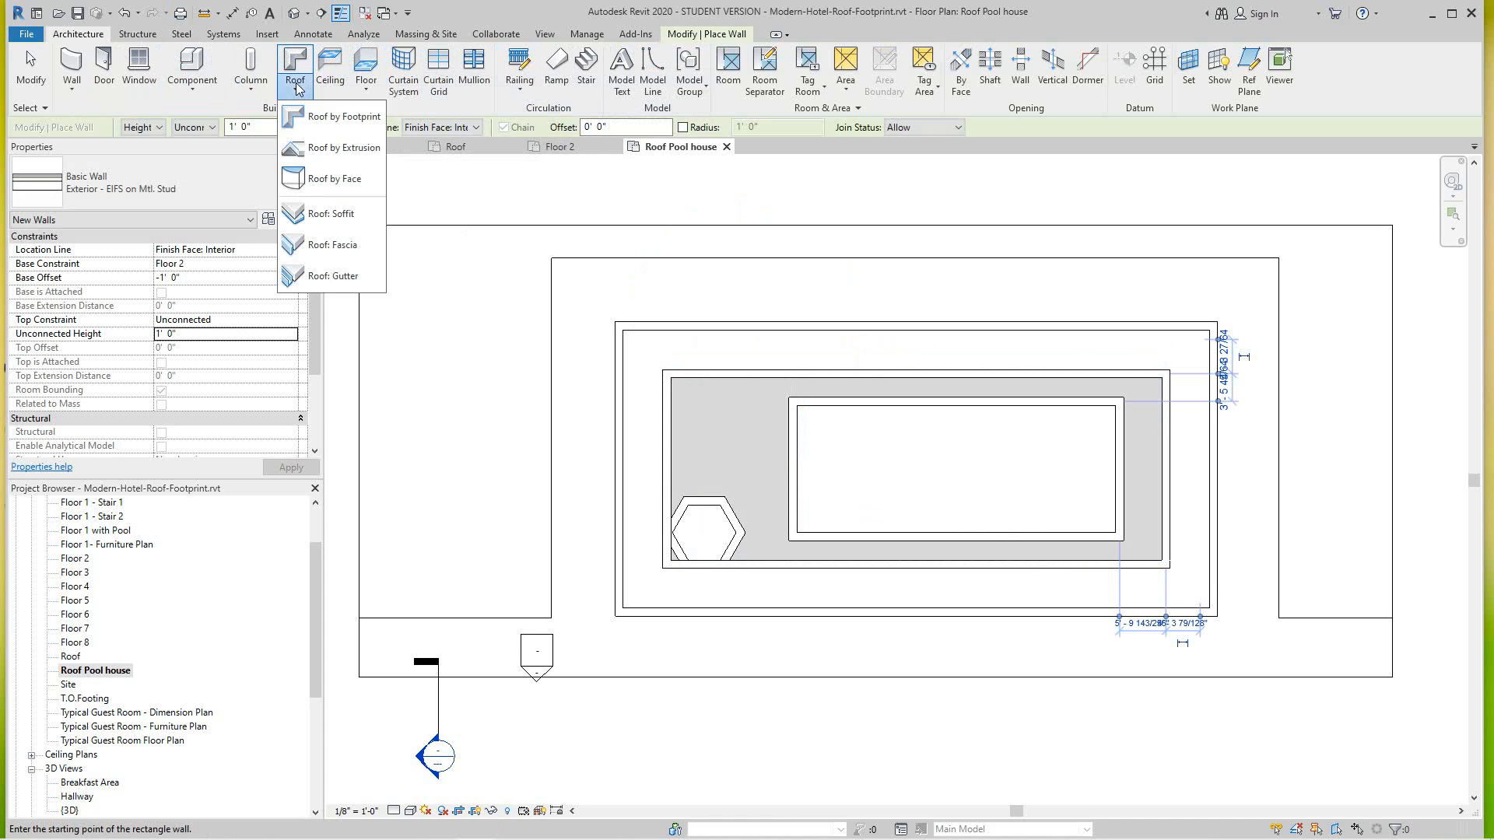
left_click(310, 117)
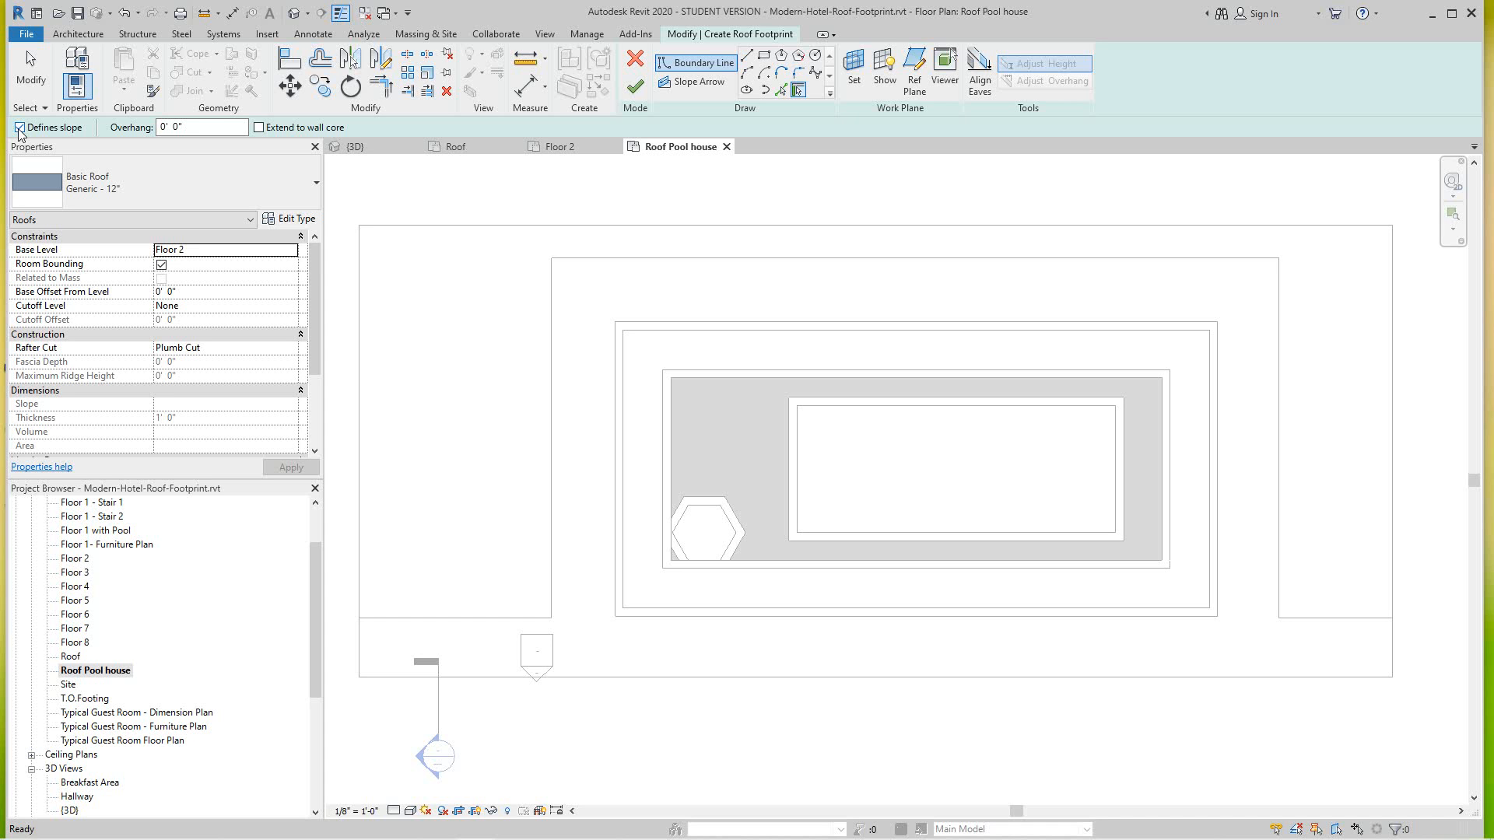
left_click(798, 91)
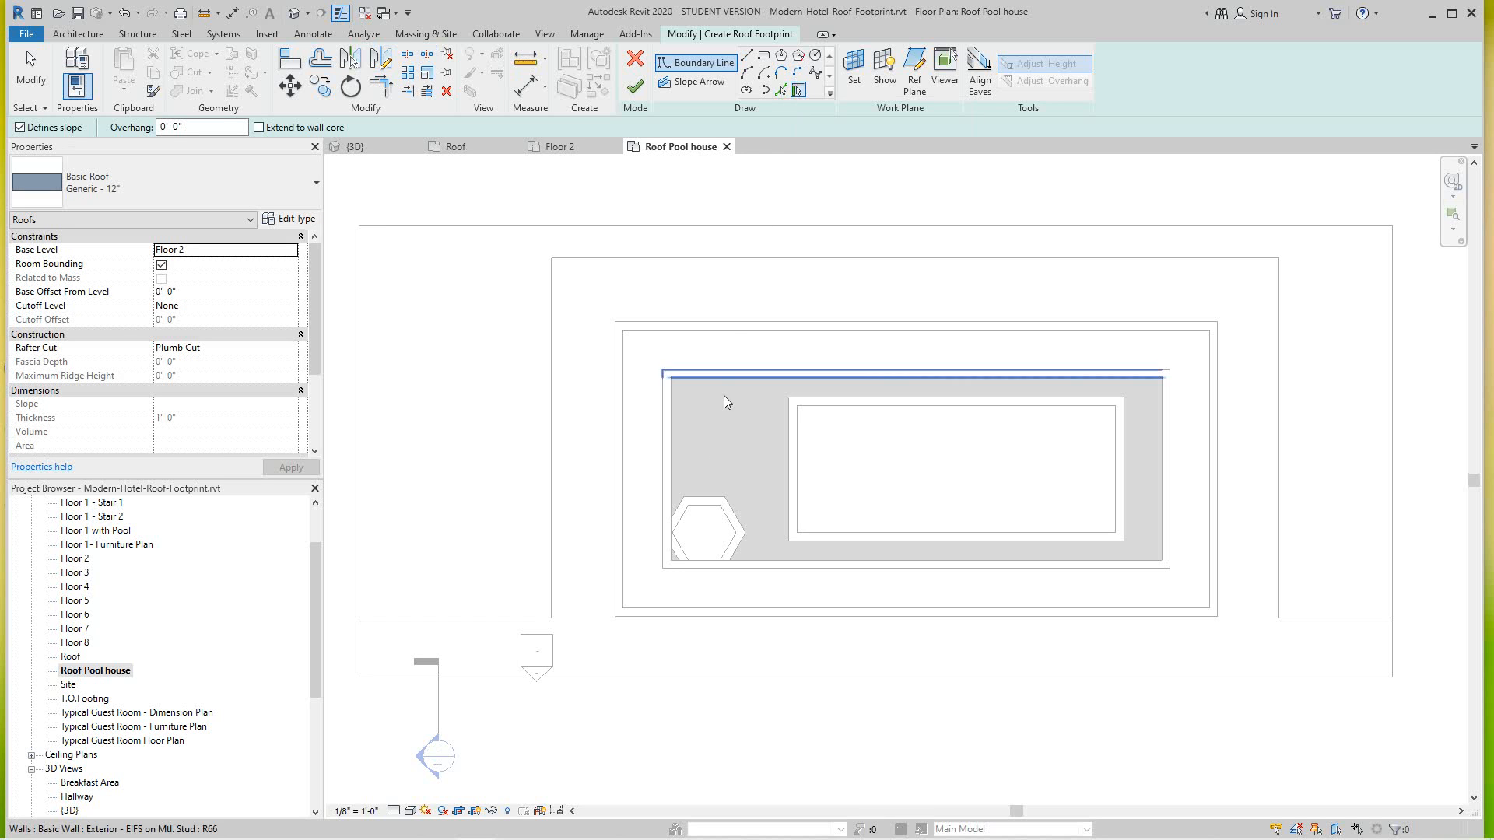
left_click(665, 502)
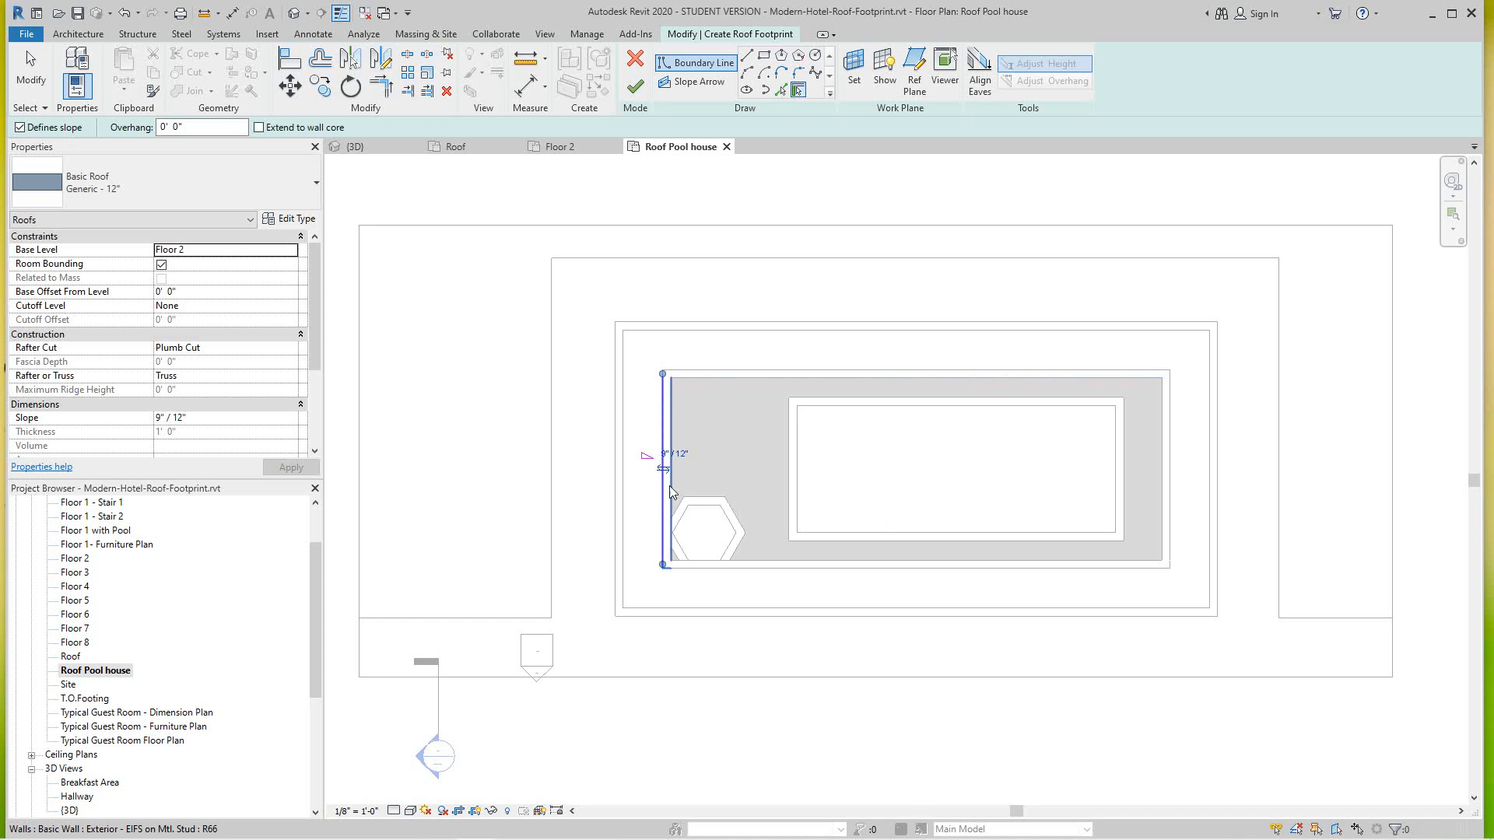
left_click(763, 374)
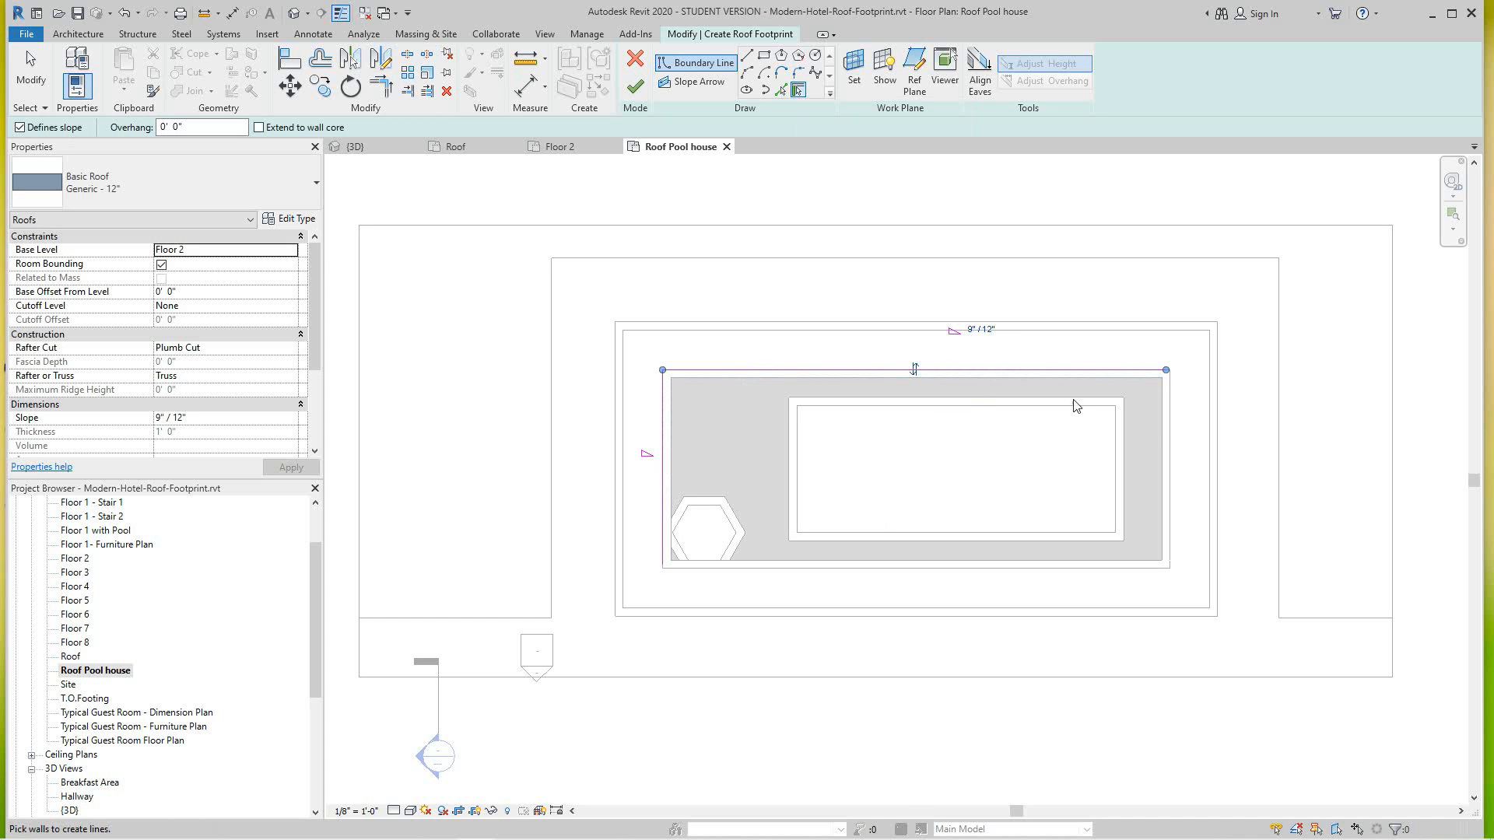
left_click(1173, 454)
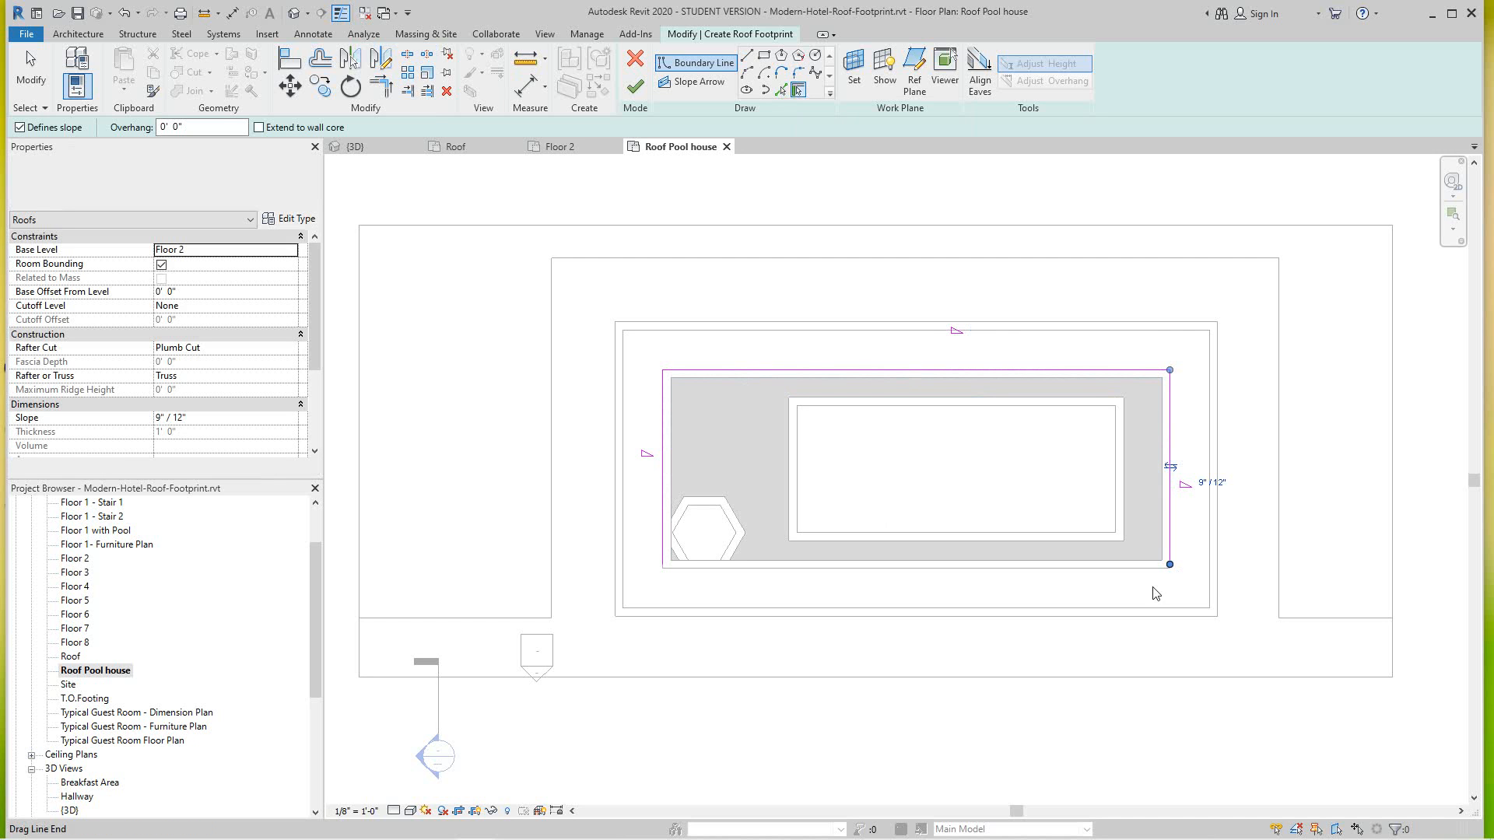
left_click(1086, 582)
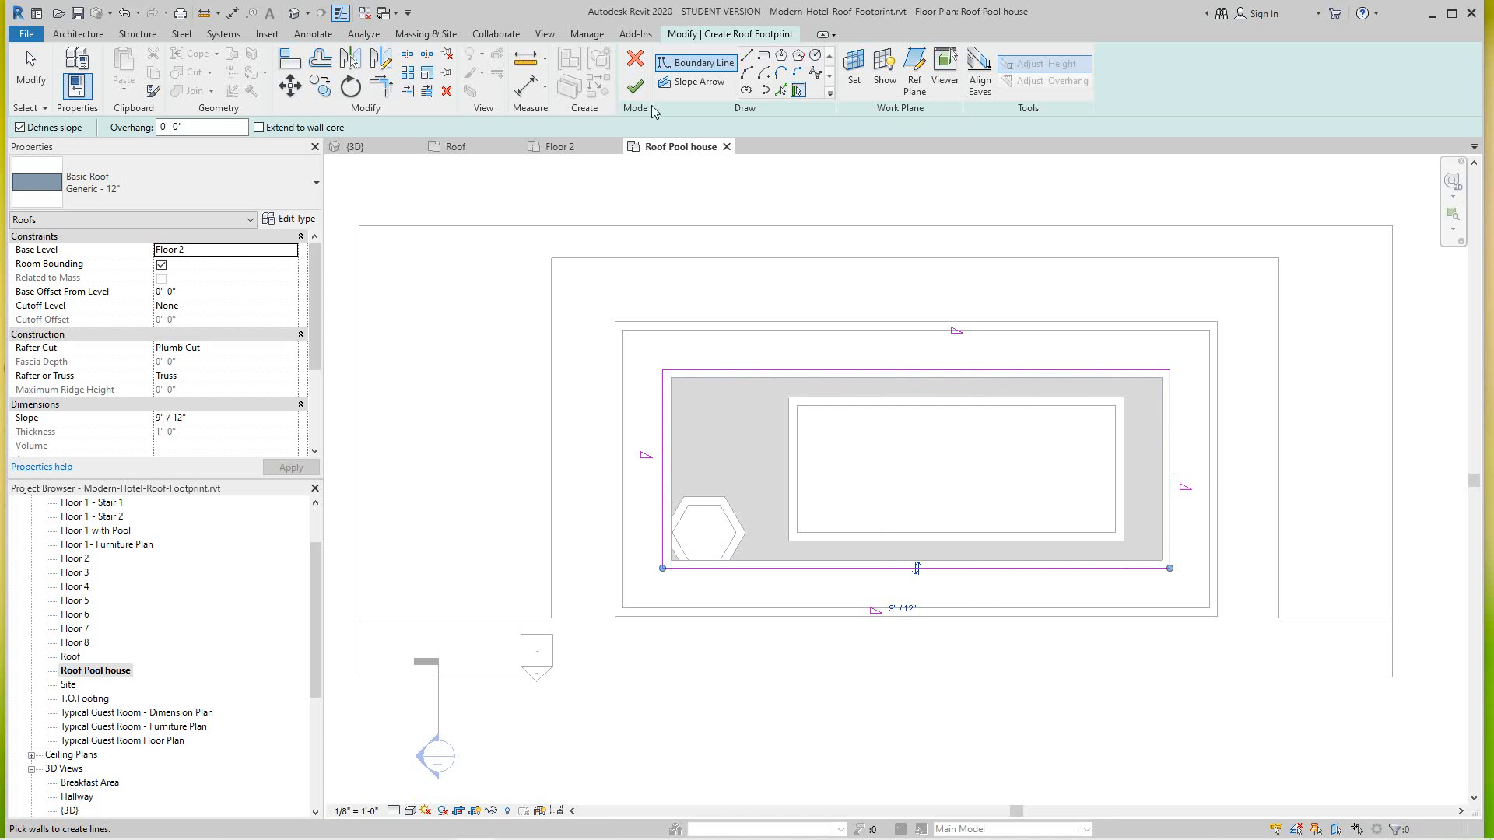
left_click(640, 88)
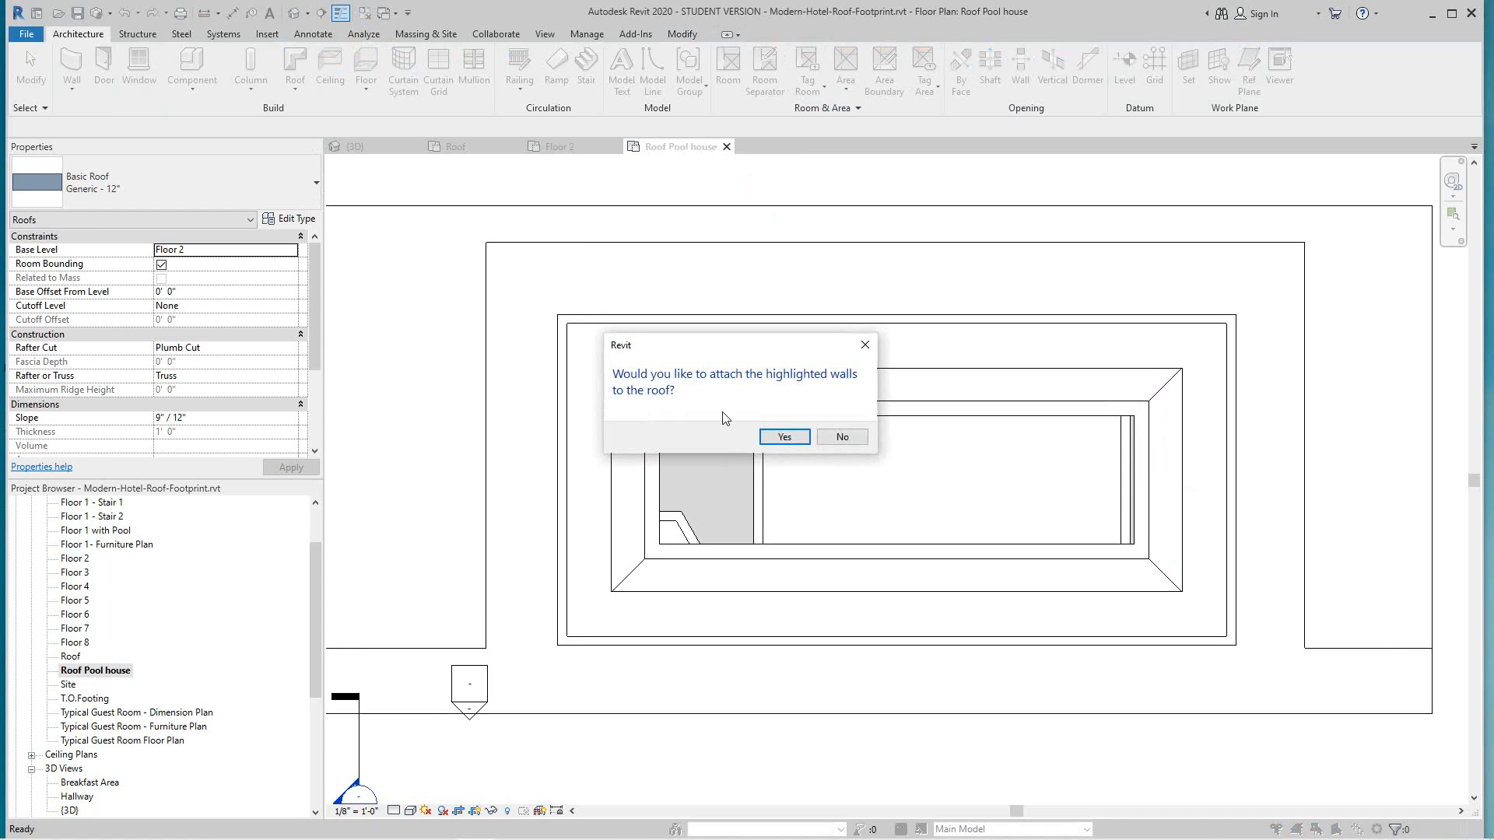
left_click(856, 439)
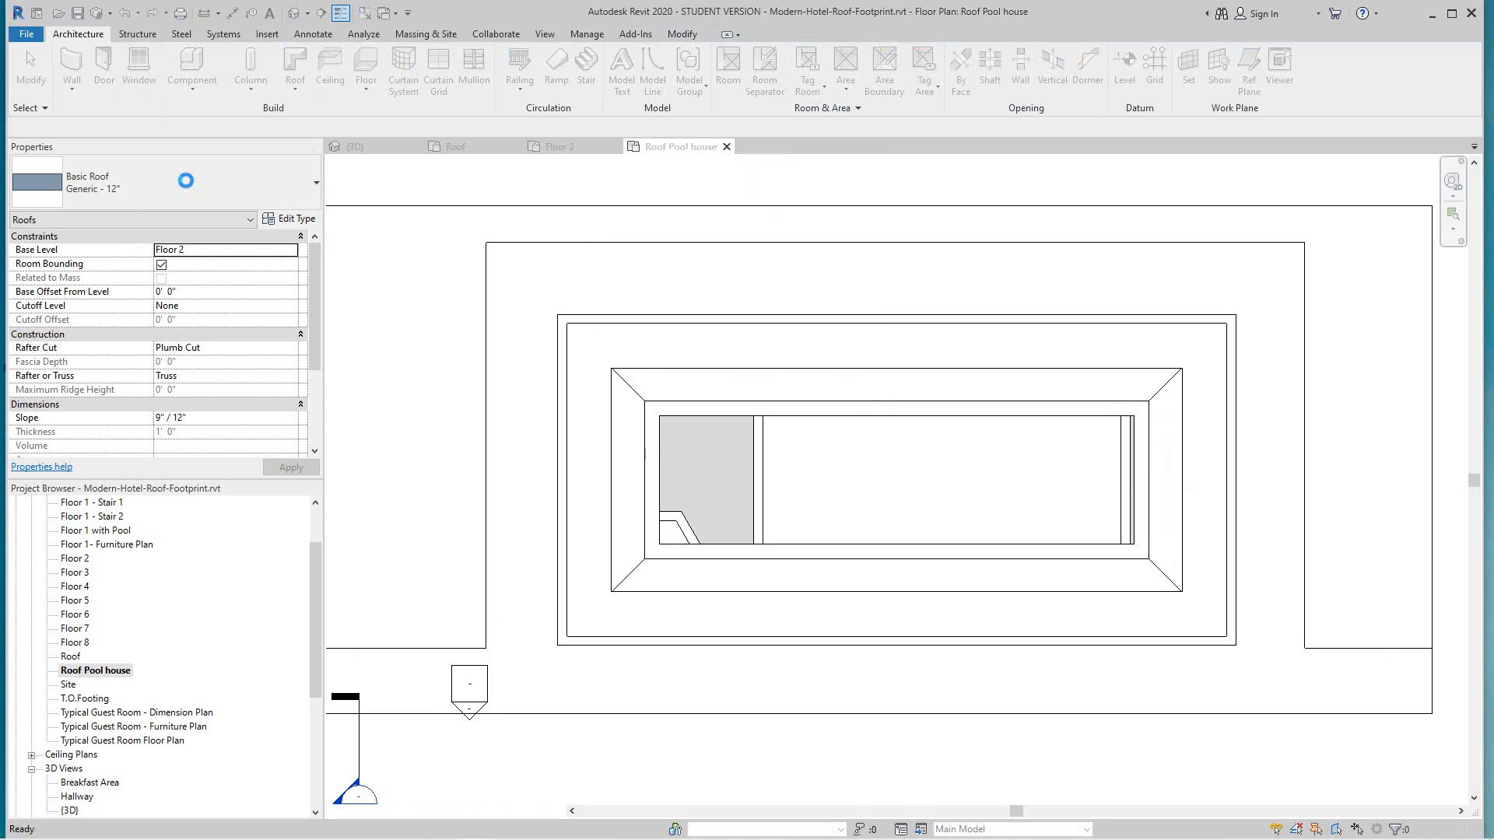
Step: Change the new roof over the pool opening to the type Sloped Glazing Pool Roof
left_click(316, 185)
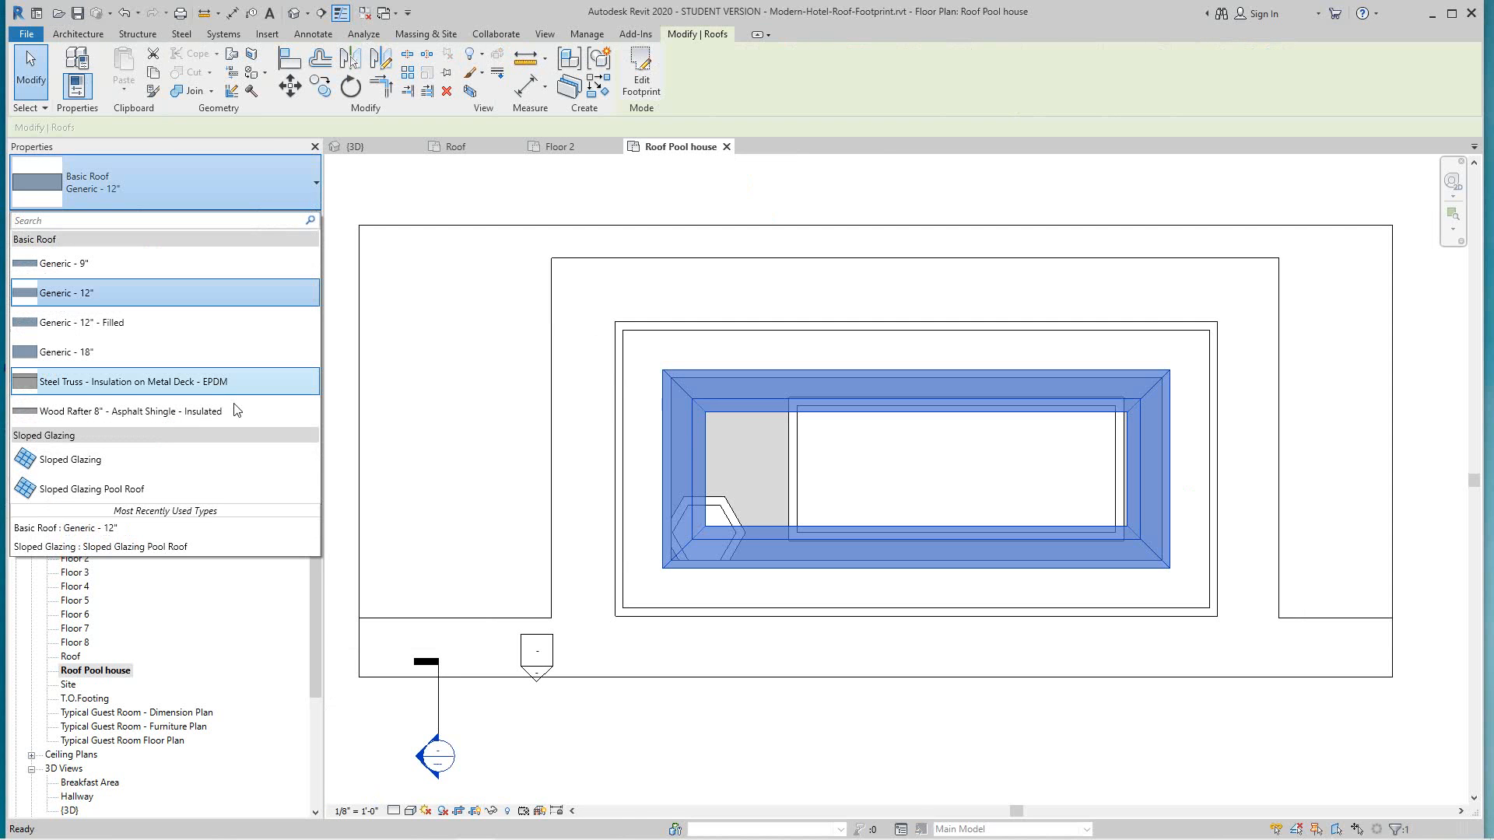
mouse_move(229, 382)
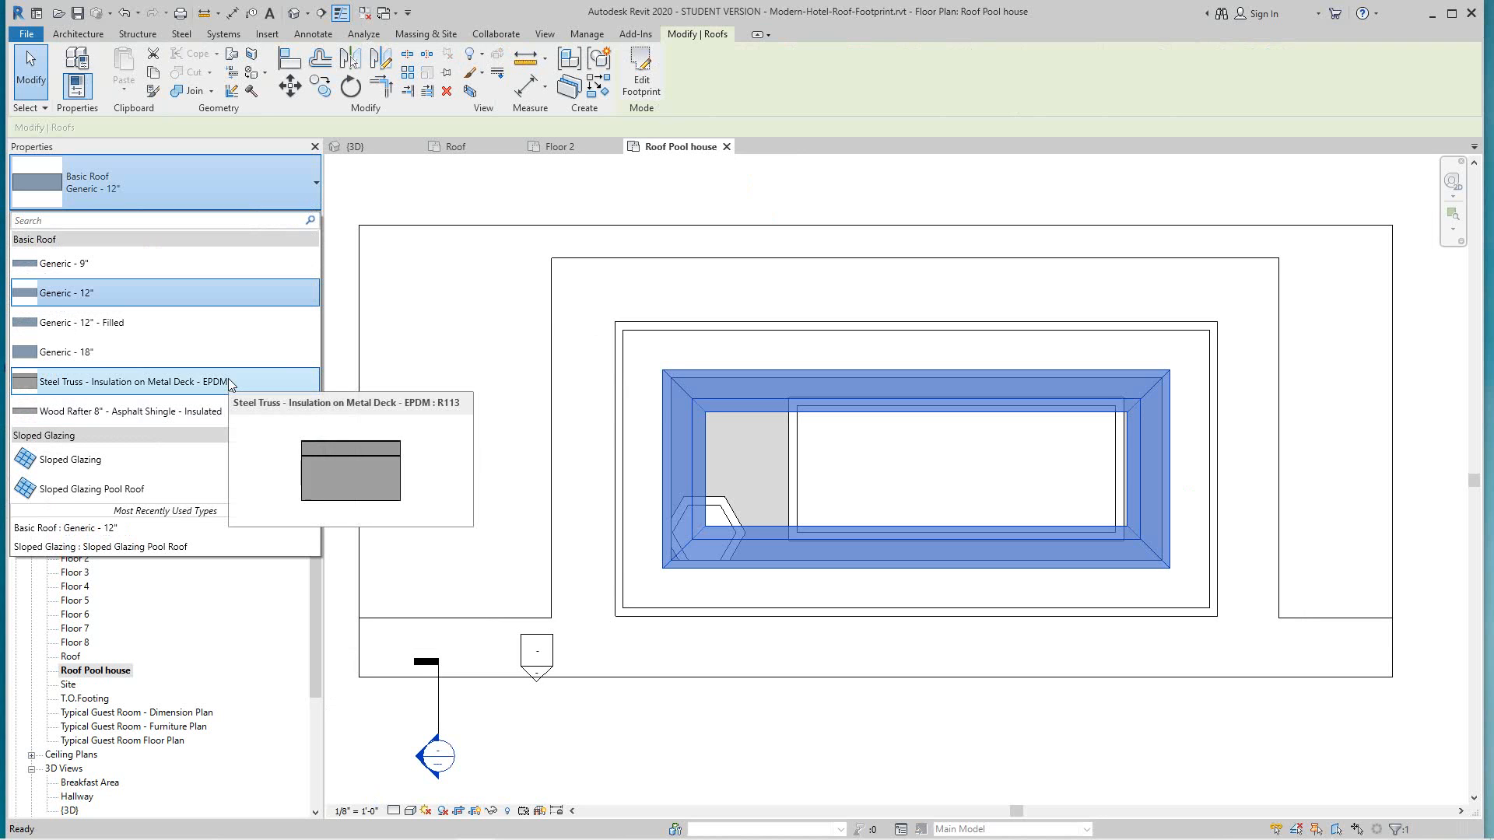
mouse_move(179, 465)
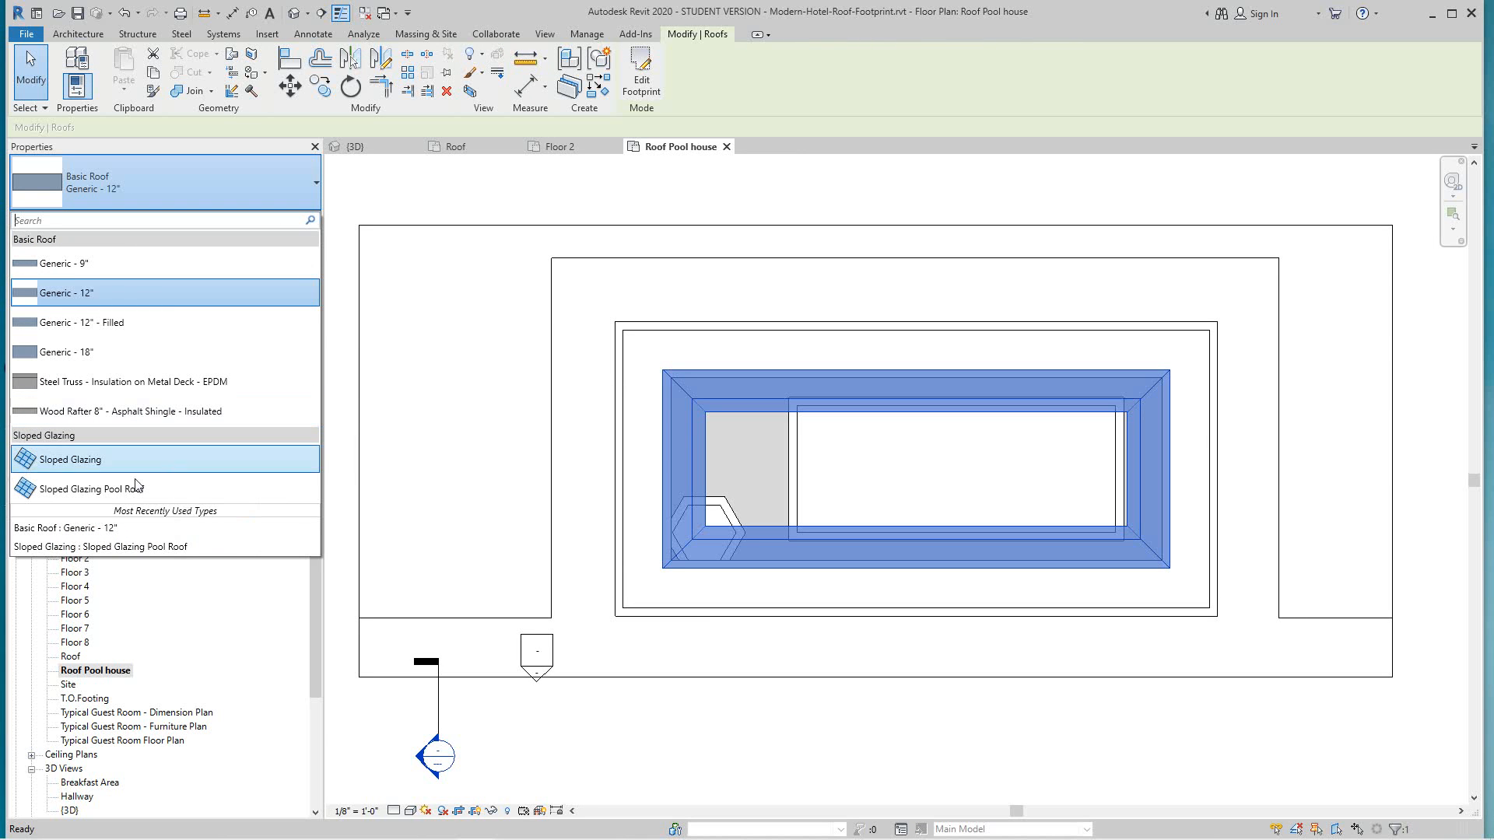
mouse_move(107, 496)
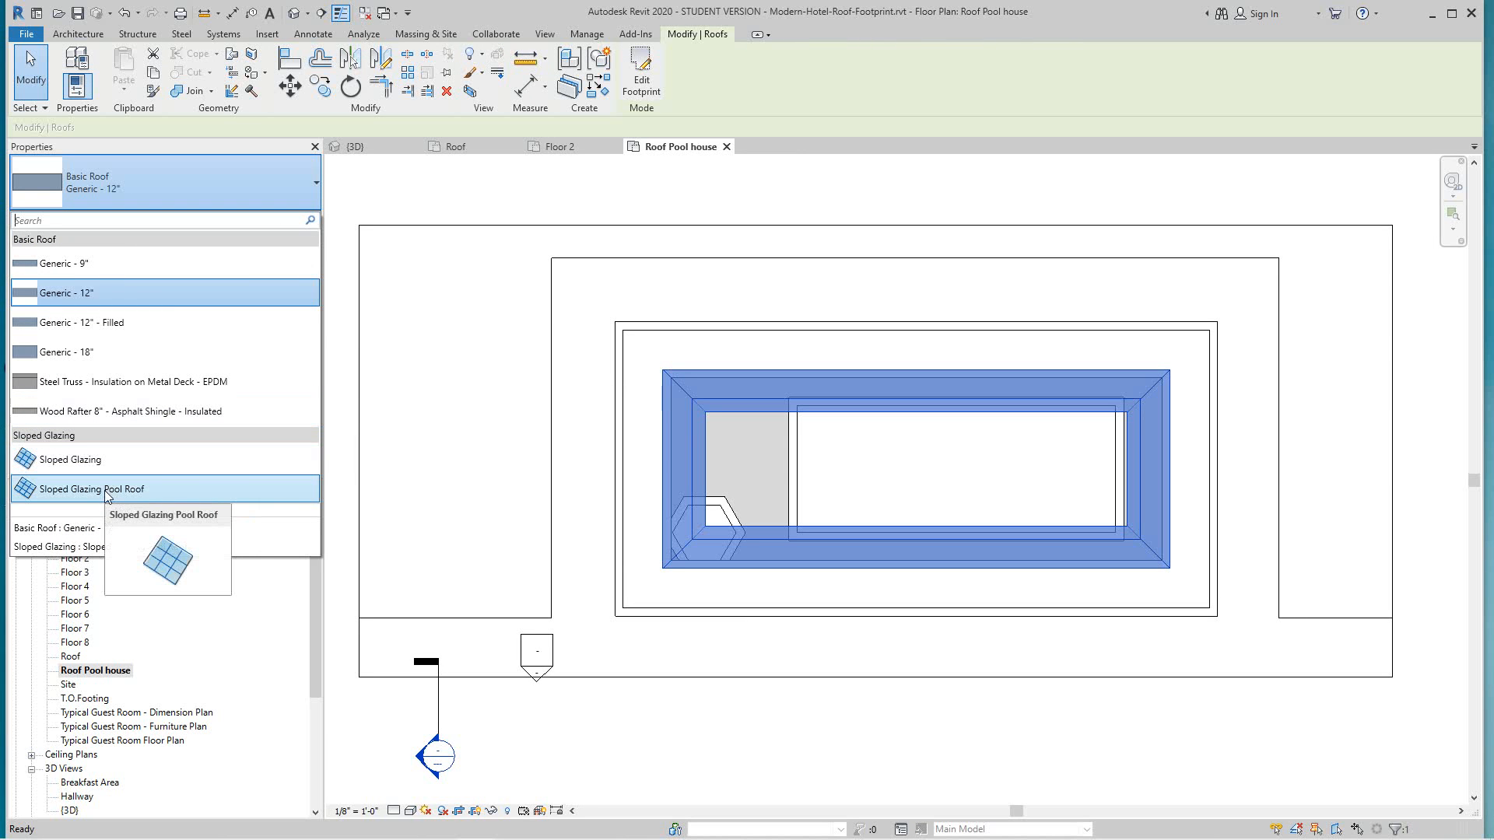
key("Escape")
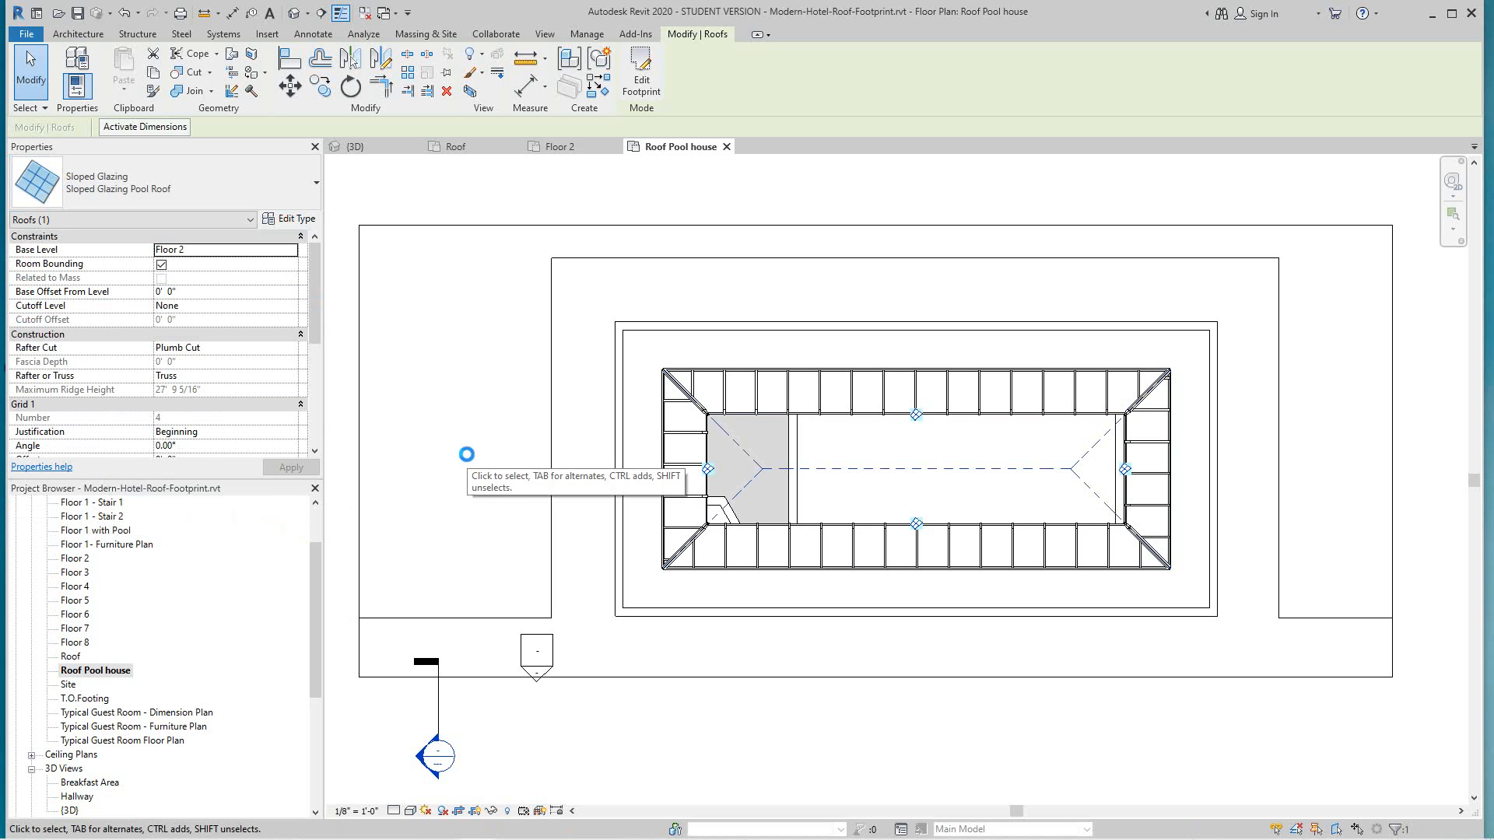
Step: Inspect the glazed pool roof and the whole hotel in the default 3D view
left_click(291, 14)
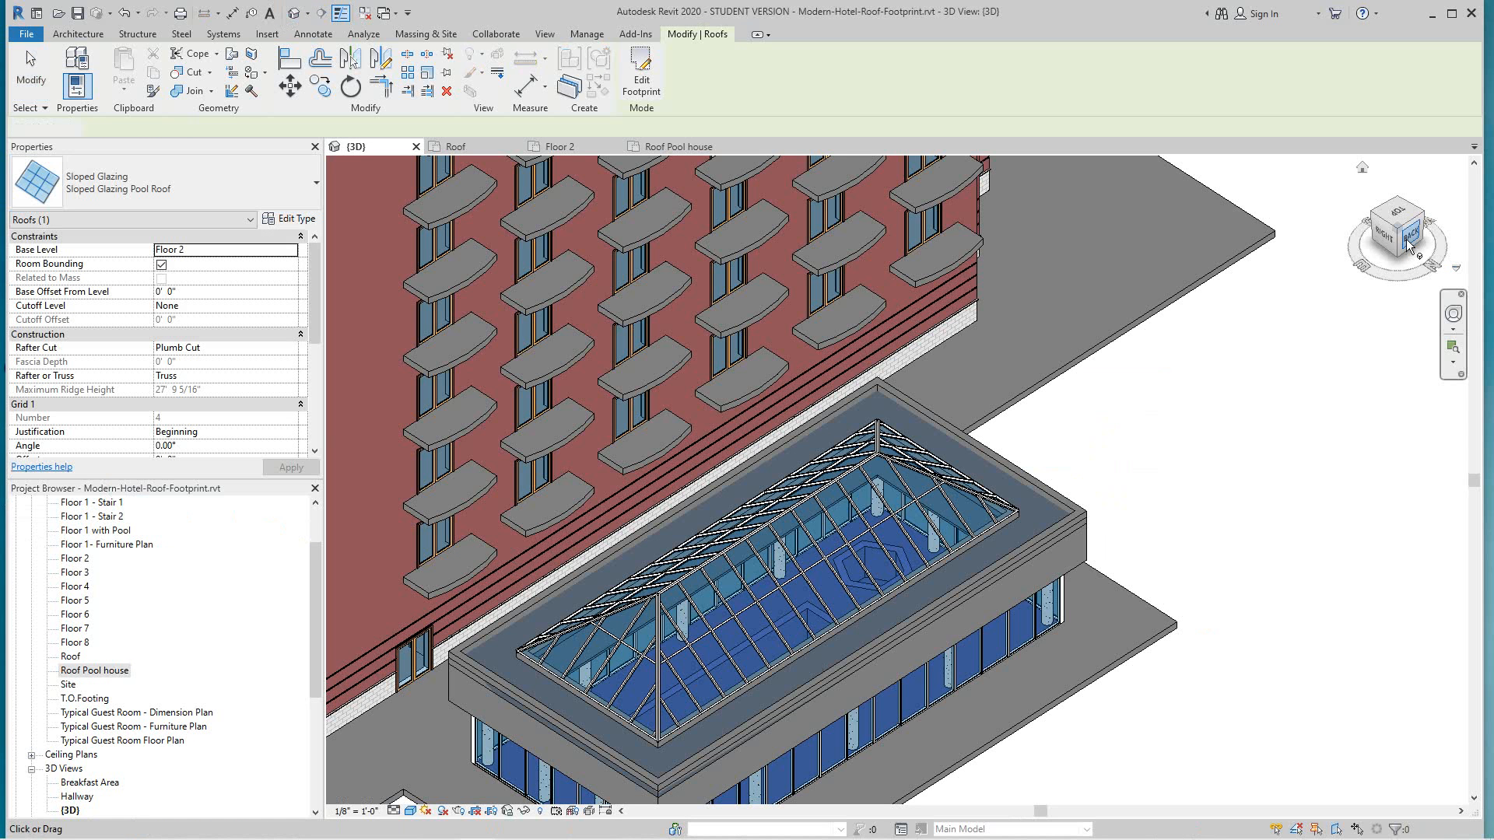
left_click_drag(1408, 234, 1410, 175)
scroll(1207, 494, "down", 2)
middle_click_drag(1214, 501, 1242, 436)
scroll(828, 551, "up", 2)
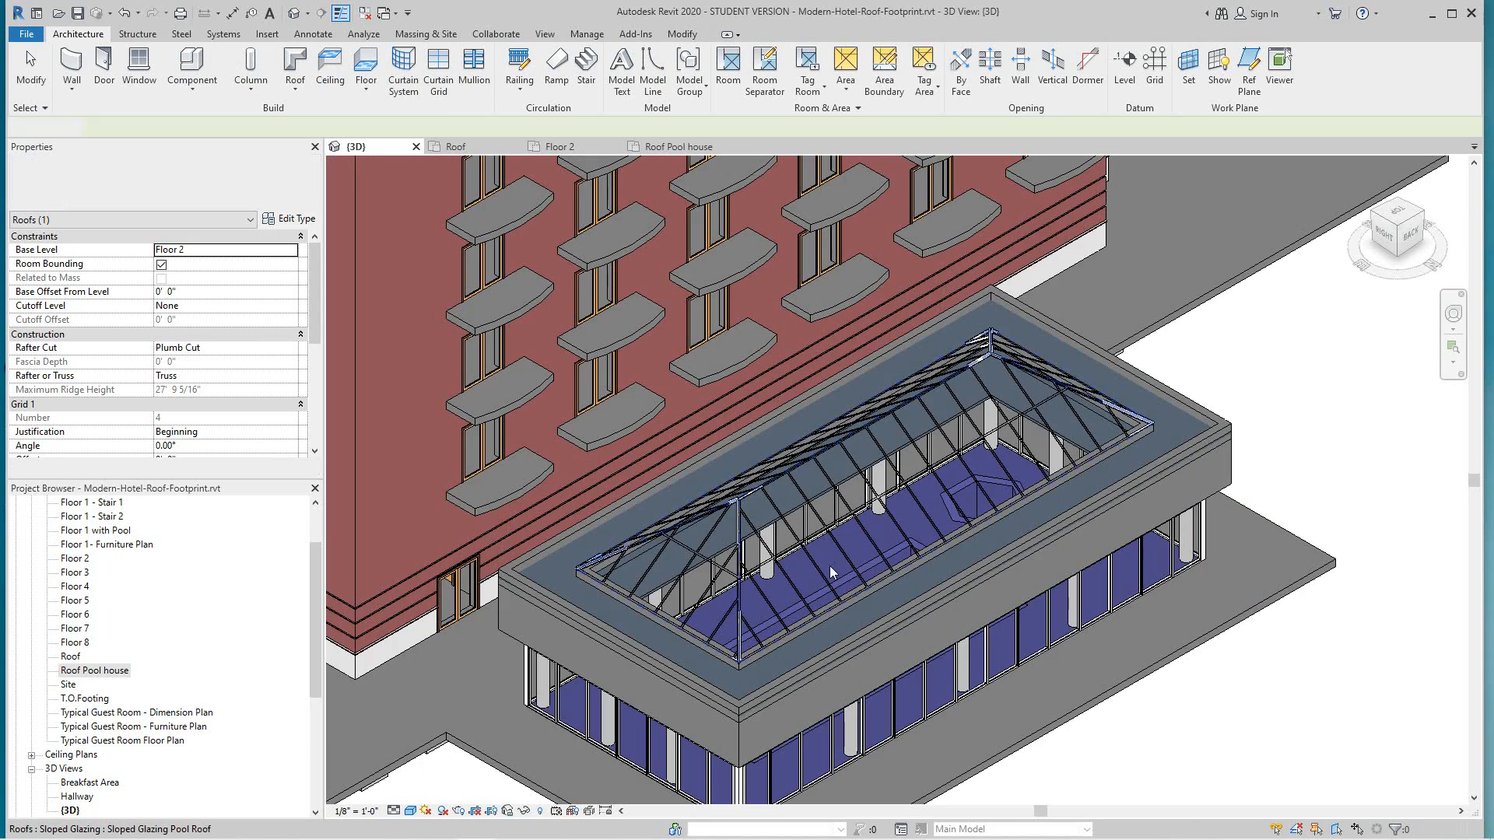
scroll(830, 582, "down", 6)
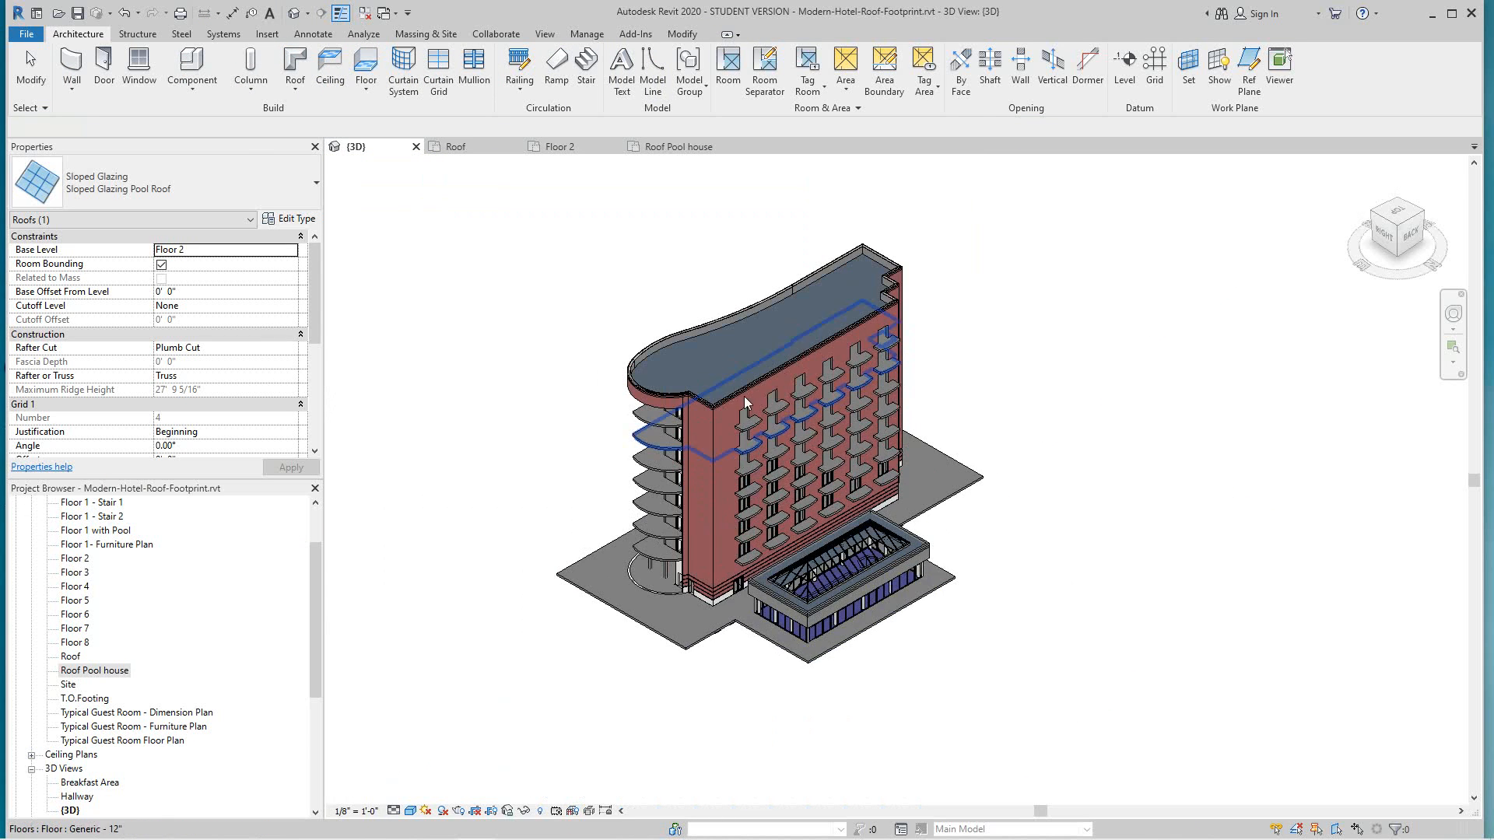
scroll(738, 357, "up", 1)
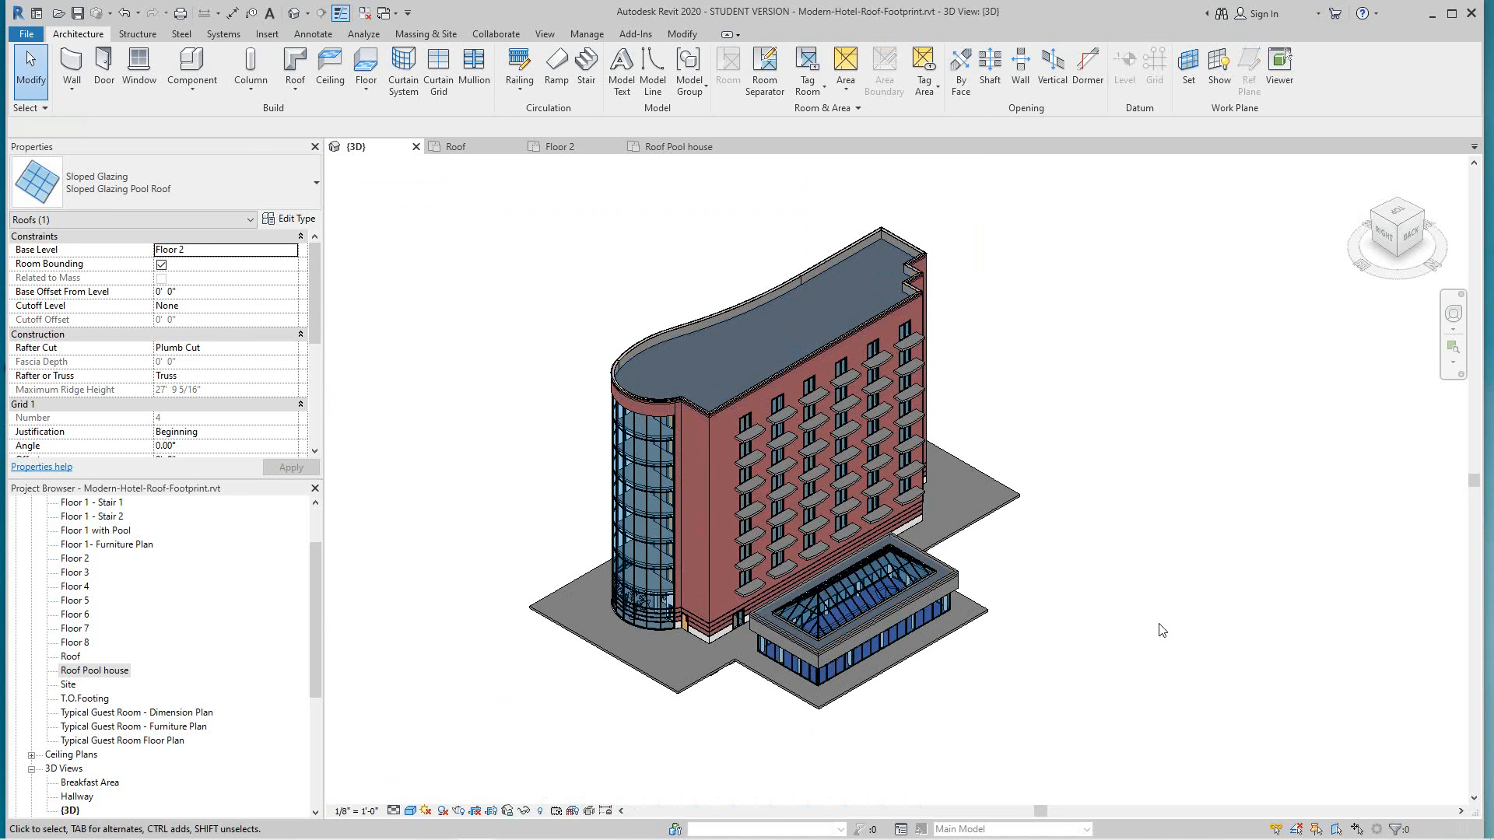
left_click(1202, 652)
middle_click_drag(1214, 657, 1252, 674)
scroll(1208, 630, "up", 2)
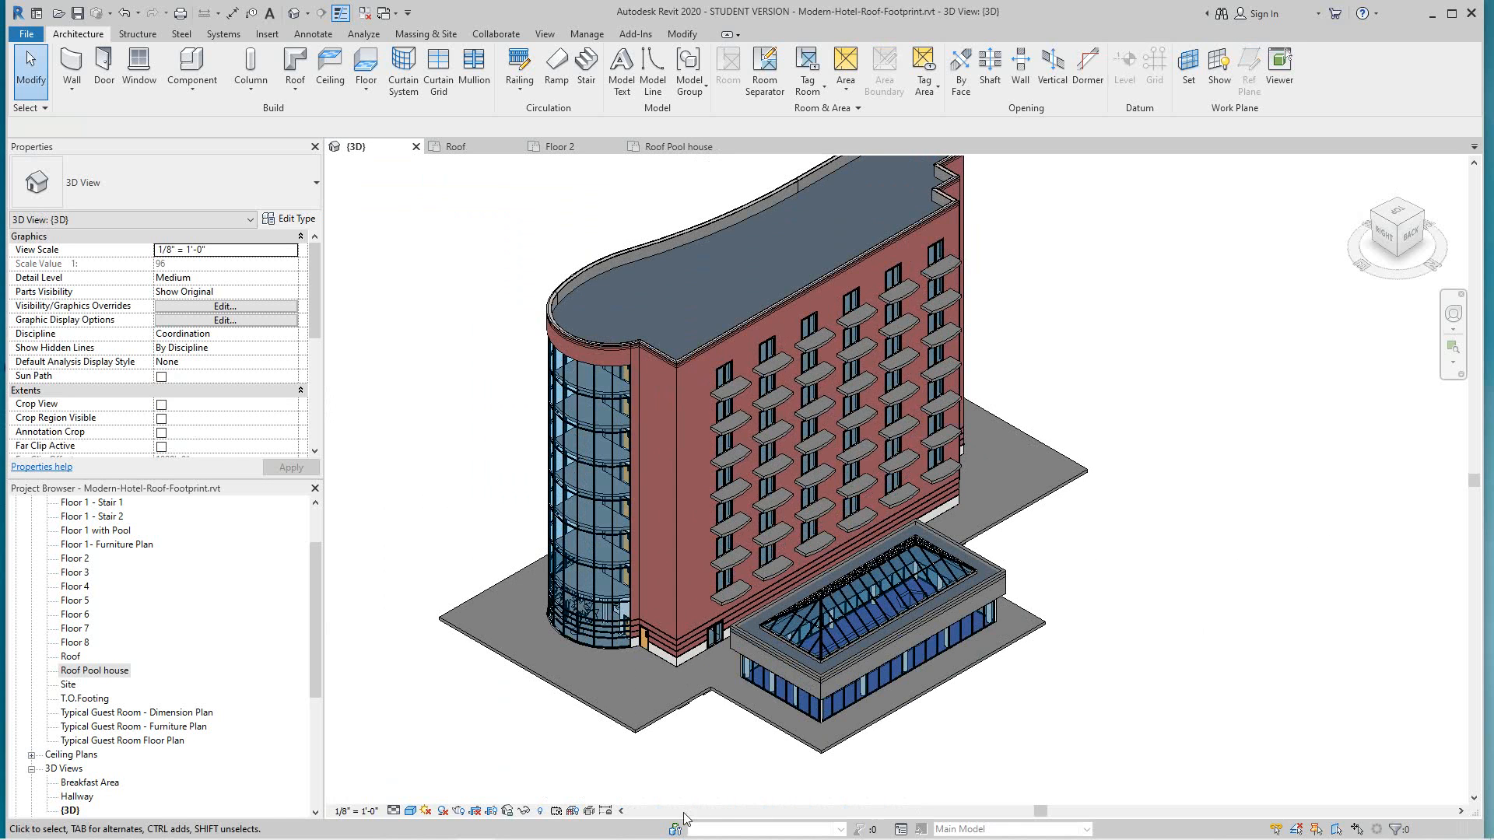
mouse_move(601, 839)
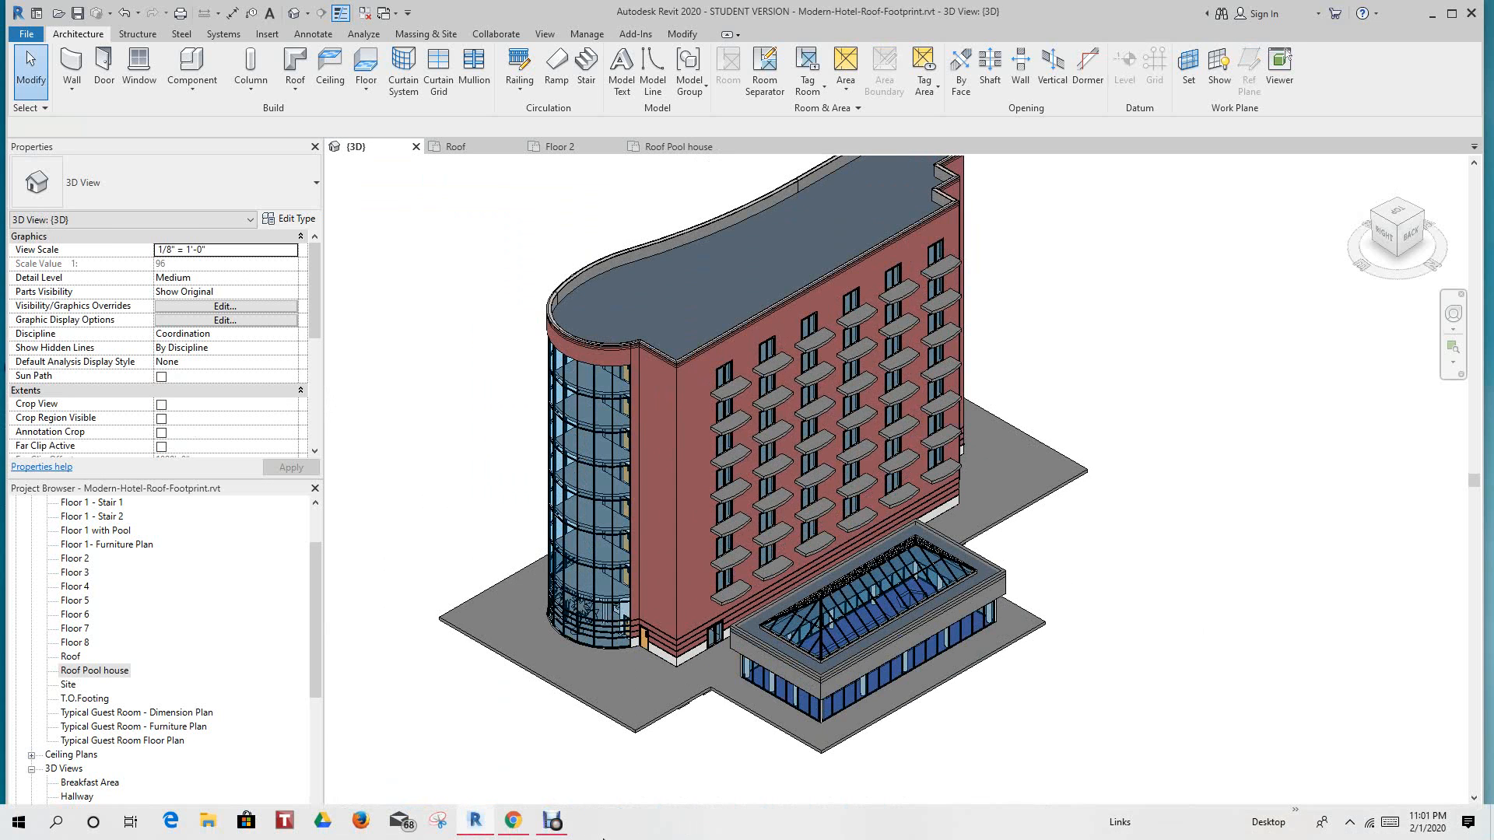
left_click(551, 821)
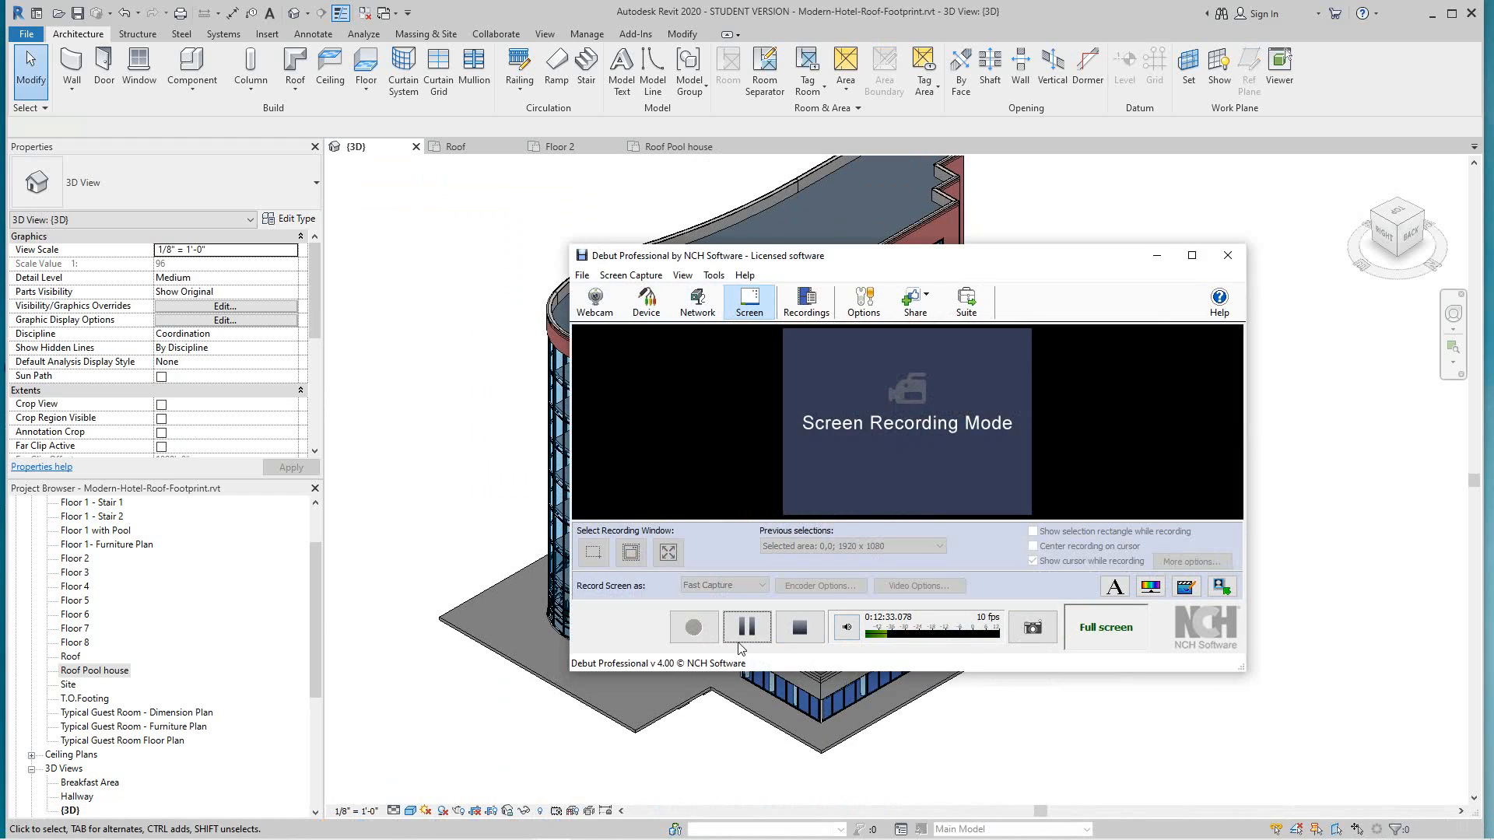